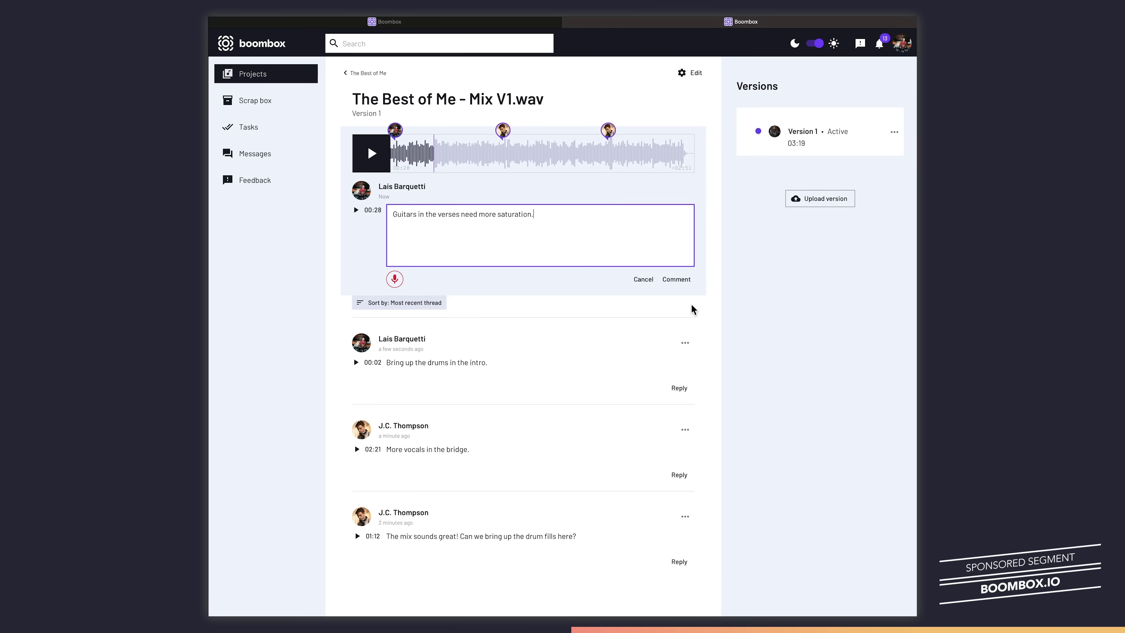
Post the comment about guitar saturation at 00:28, and start adding a collaborator to The Best of Me project
{"action": "left_click", "coordinate": [676, 278]}
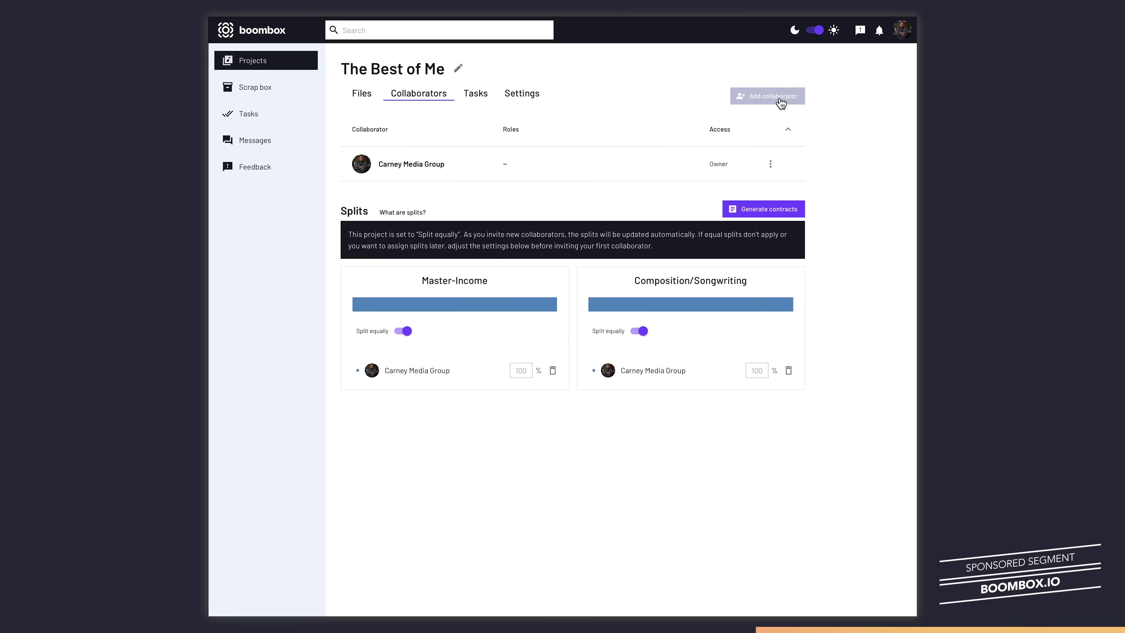
{"action": "left_click", "coordinate": [781, 103]}
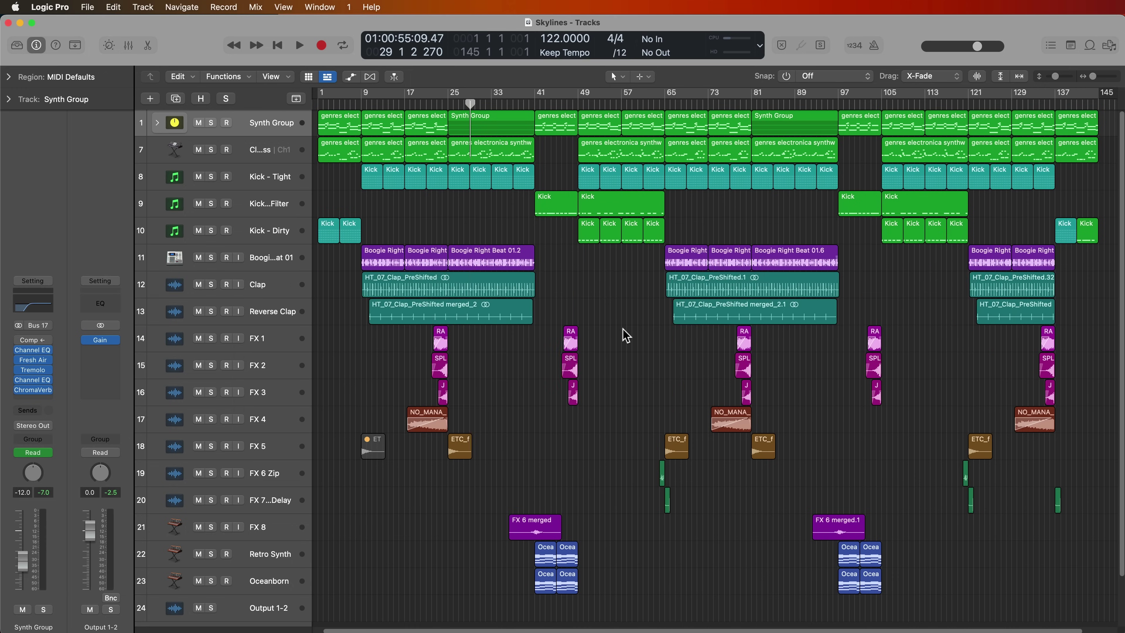
Review the Skylines project's mixer channels, selecting the strips from Classic Synth Bass through Oceanborn
{"action": "key", "text": "x"}
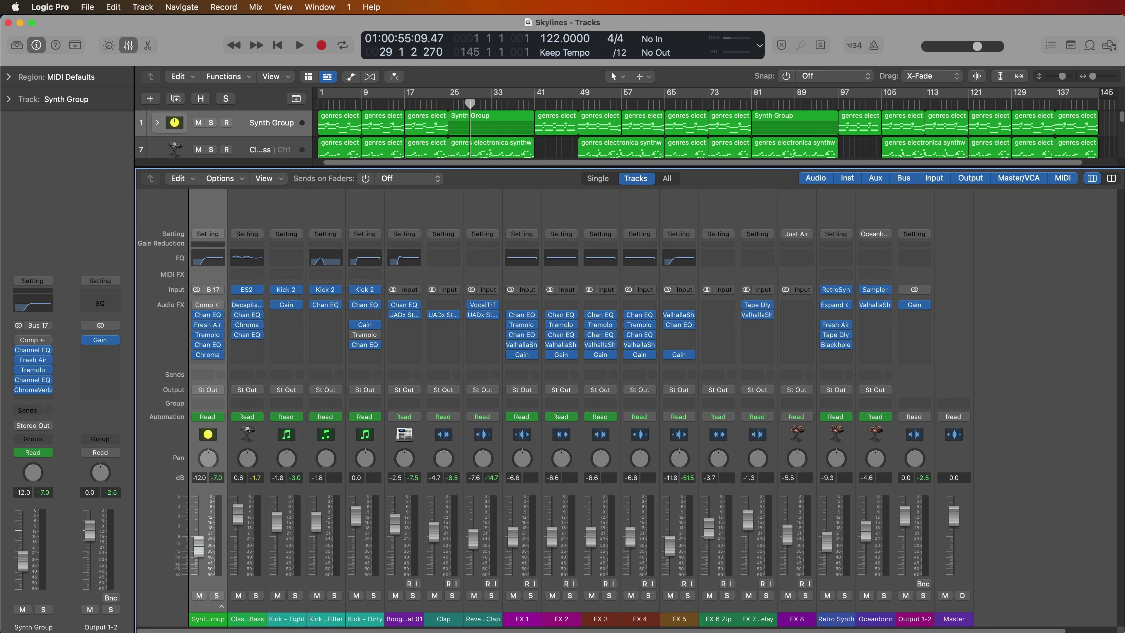
{"action": "key", "text": "x"}
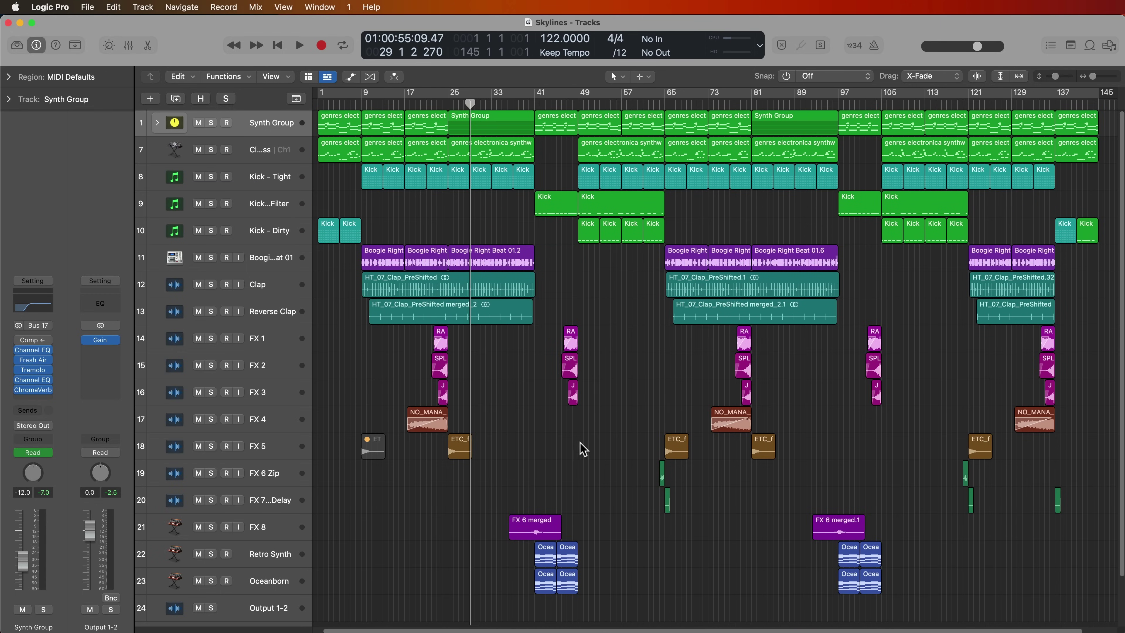
{"action": "key", "text": "x"}
{"action": "left_click", "coordinate": [253, 617]}
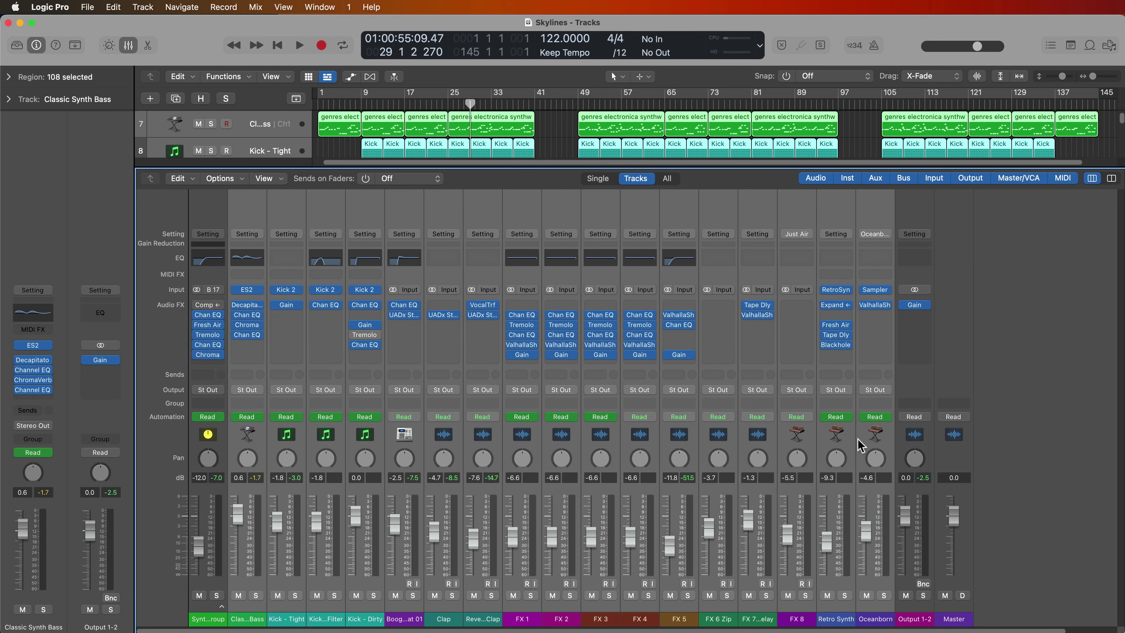
{"action": "key", "text": "x"}
{"action": "left_click", "coordinate": [634, 345]}
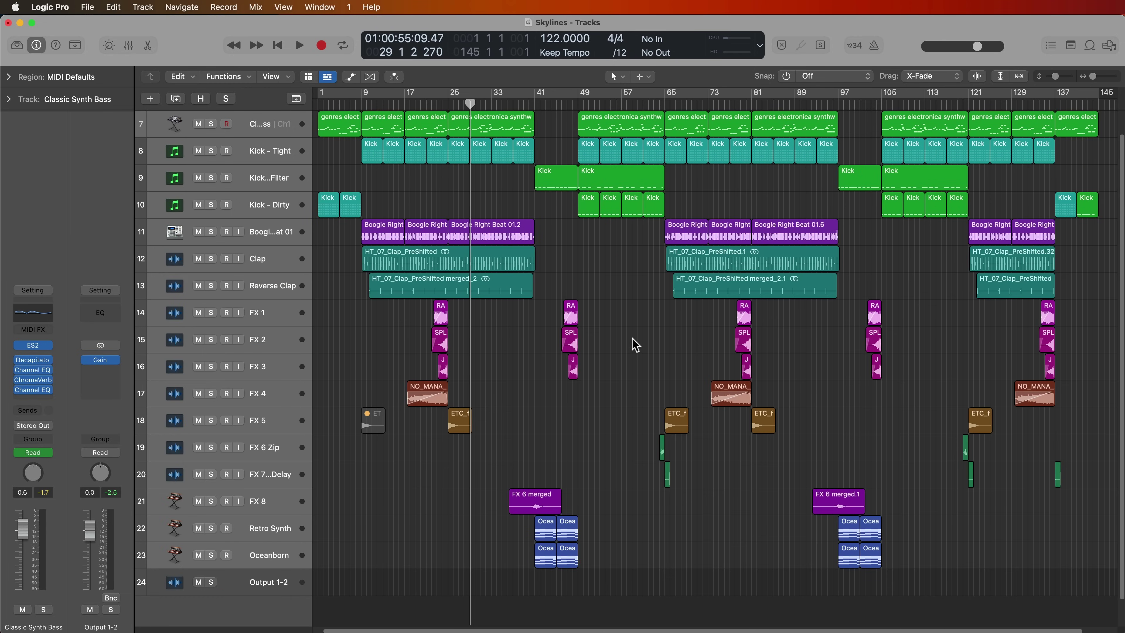
Select the Synth Group track stack and expand it to reveal its subtracks
{"action": "scroll", "coordinate": [620, 332], "scroll_direction": "up", "scroll_amount": 1}
{"action": "left_click", "coordinate": [267, 124]}
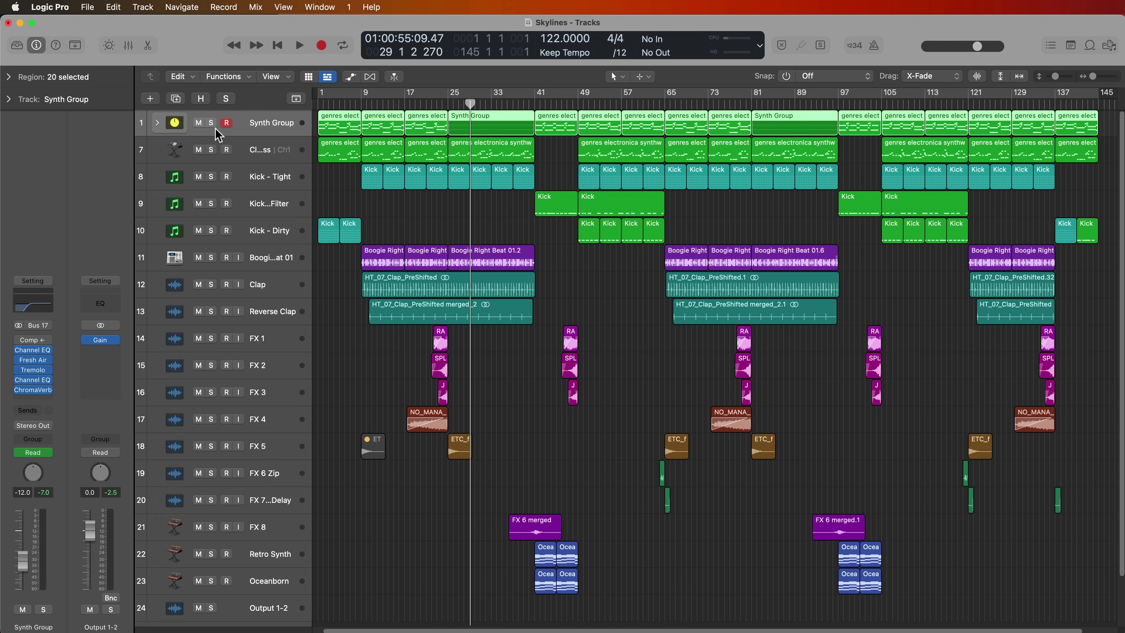
{"action": "left_click", "coordinate": [156, 122]}
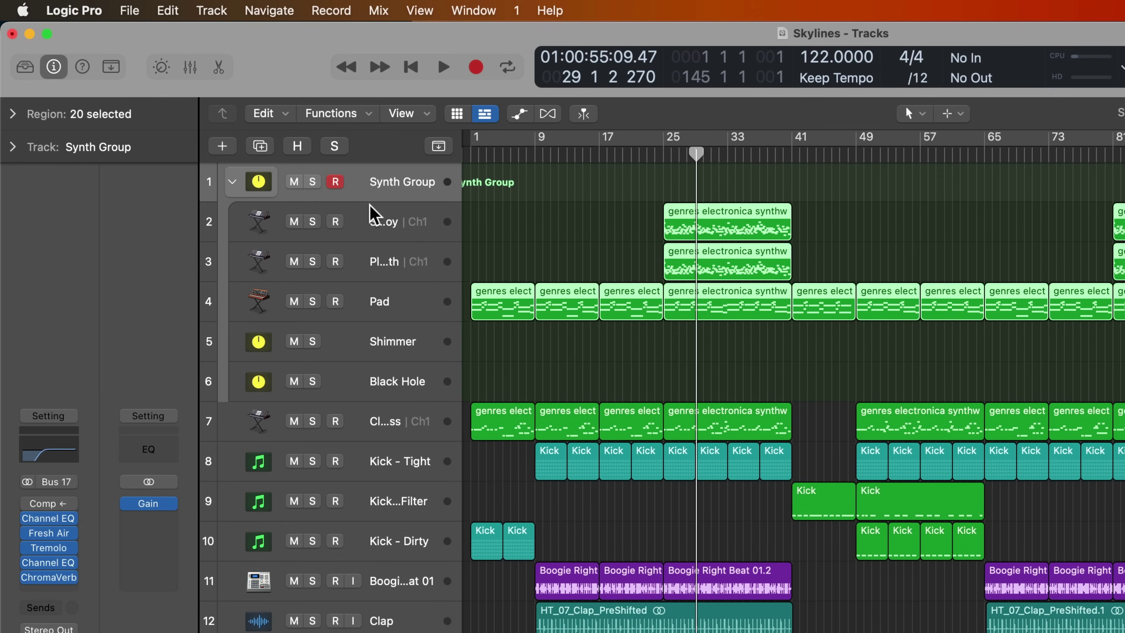
Examine the channel strips of the Synth Group subtracks one by one, from Smart Boy to Black Hole
{"action": "left_click", "coordinate": [376, 218]}
{"action": "key", "text": "Down"}
{"action": "key", "text": "Down"}
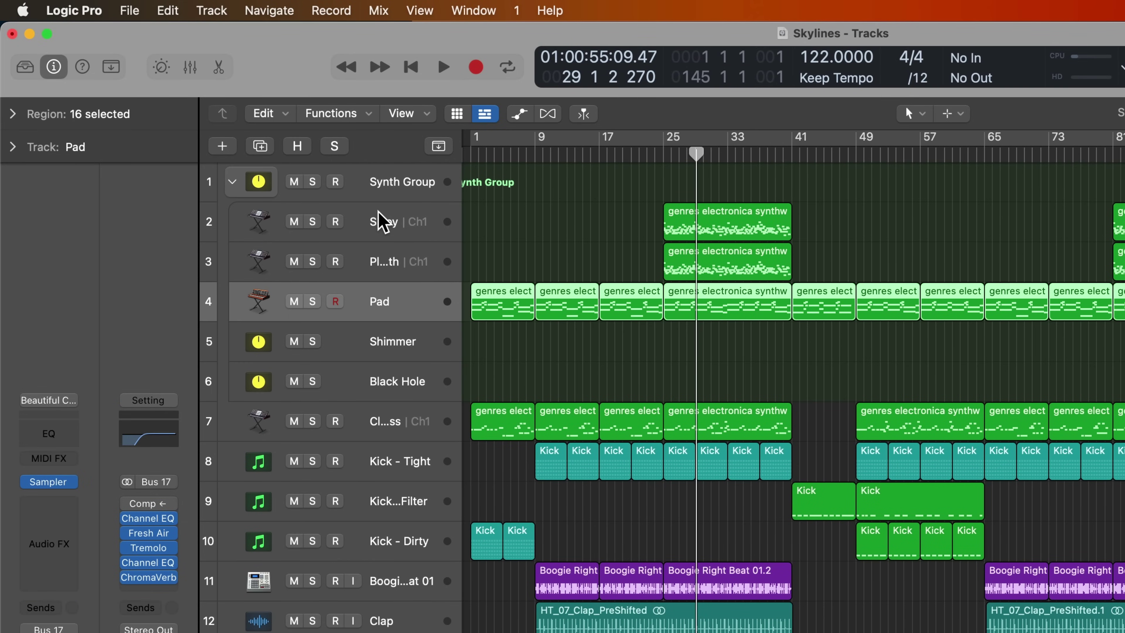
{"action": "key", "text": "Down"}
{"action": "key", "text": "Down"}
{"action": "key", "text": "Up"}
{"action": "key", "text": "Down"}
{"action": "key", "text": "Up"}
Examine the Synth Group, Shimmer and Black Hole channels in the mixer, including their bus inputs and outputs
{"action": "key", "text": "x"}
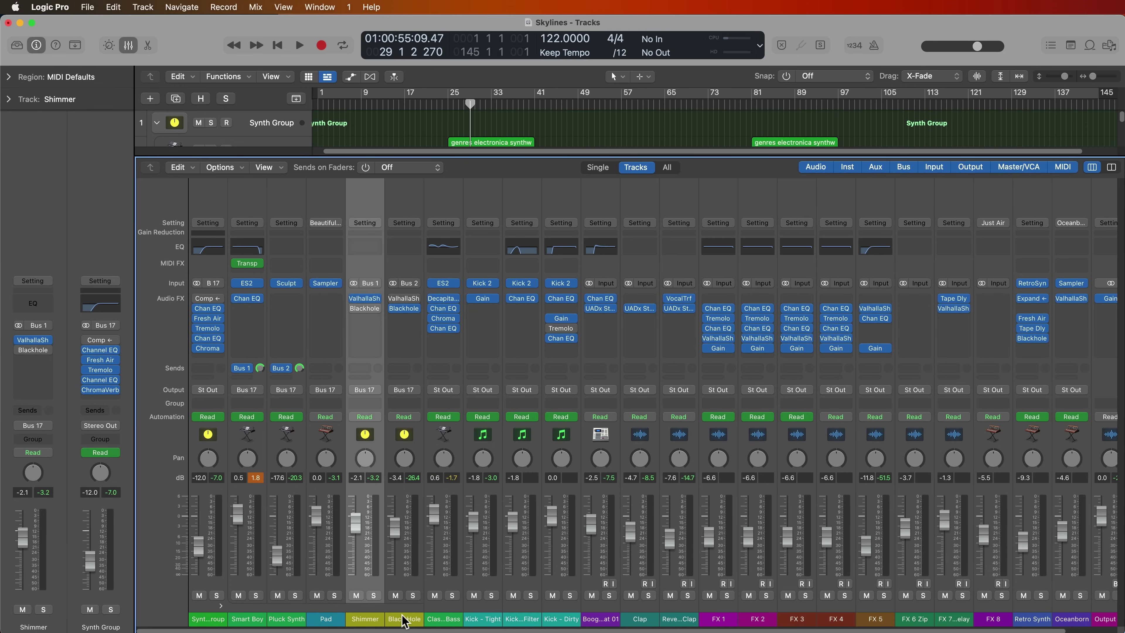
{"action": "left_click", "coordinate": [411, 605]}
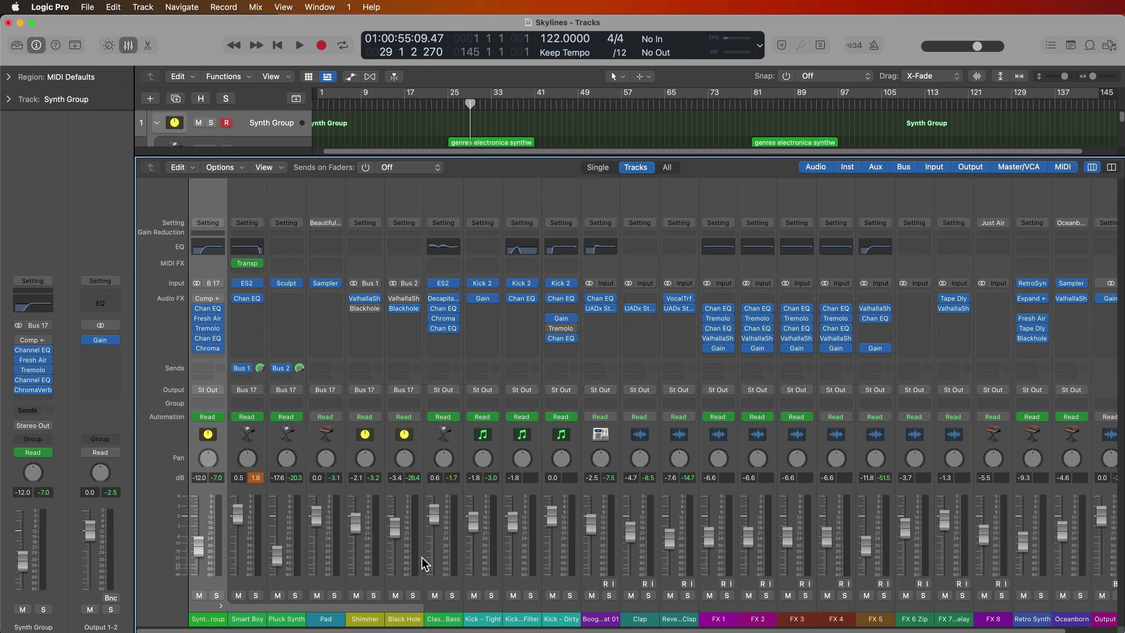
{"action": "left_click", "coordinate": [369, 203]}
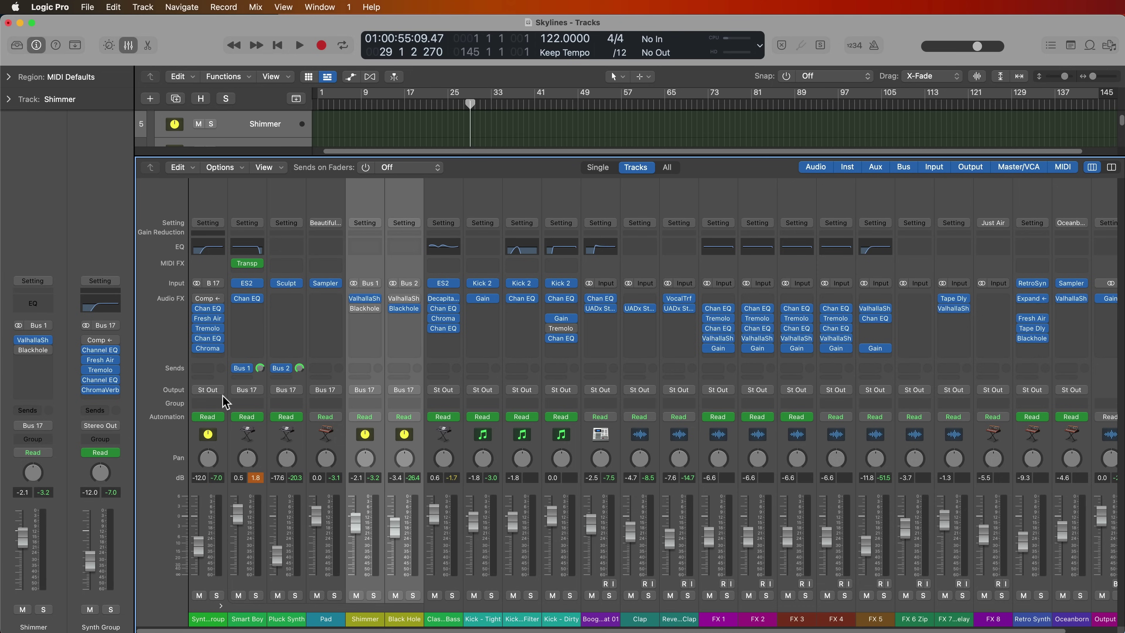
{"action": "key", "text": "x"}
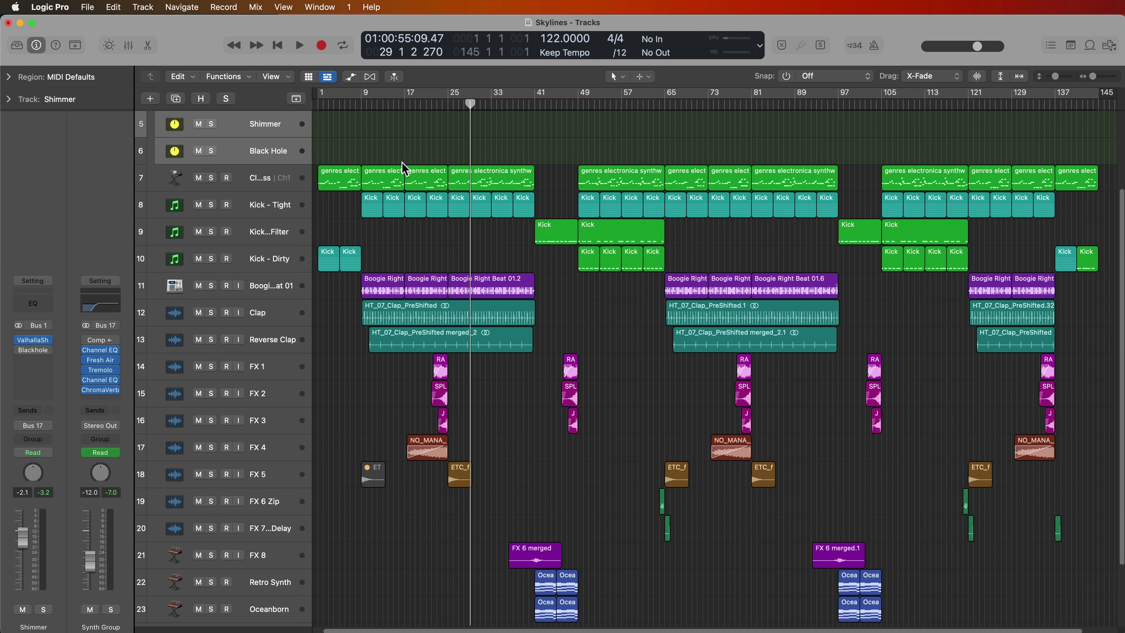
Review the Synth Group contents by selecting the early Smart Boy, Pluck Synth and Pad regions and the Shimmer track
{"action": "scroll", "coordinate": [403, 168], "scroll_direction": "up", "scroll_amount": 5}
{"action": "left_click", "coordinate": [274, 125]}
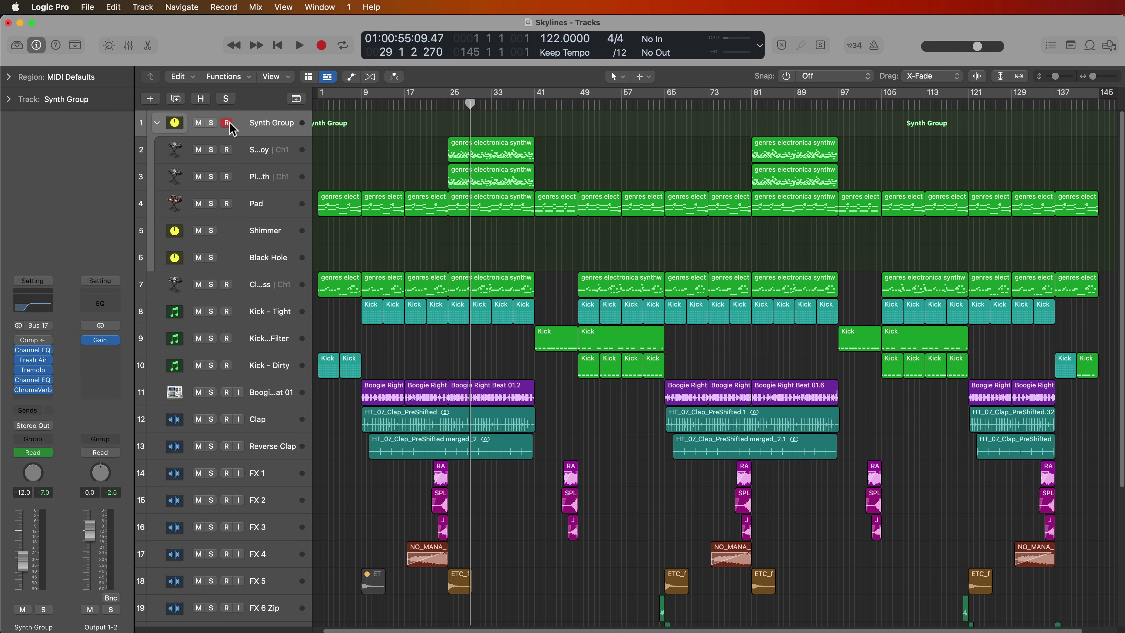
{"action": "left_click_drag", "start_coordinate": [343, 141], "coordinate": [613, 210]}
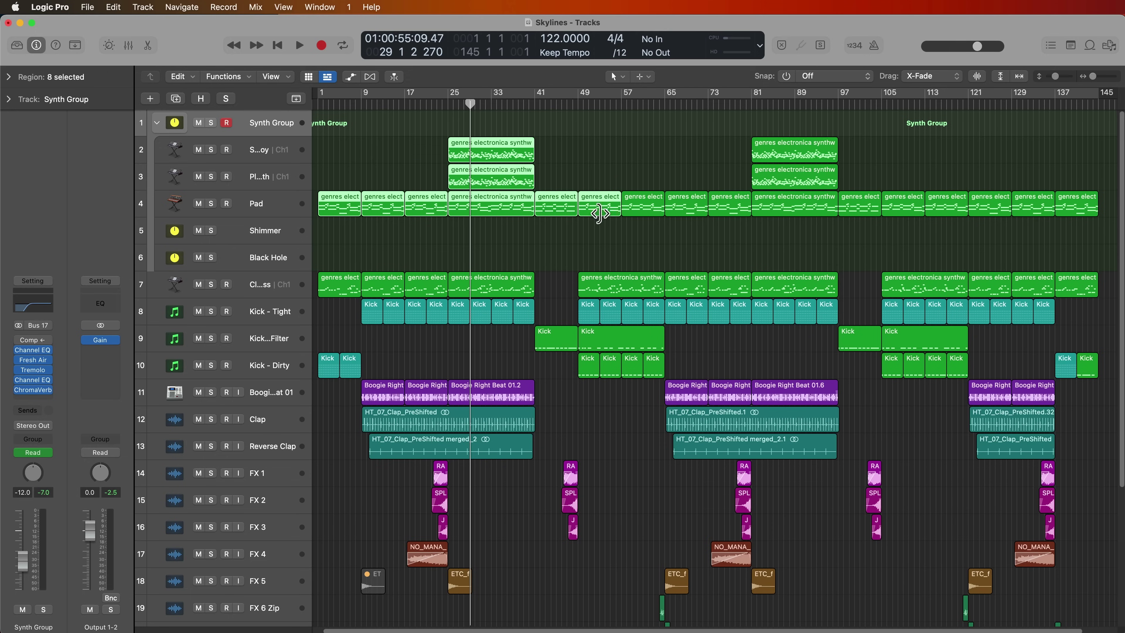
{"action": "left_click", "coordinate": [269, 235]}
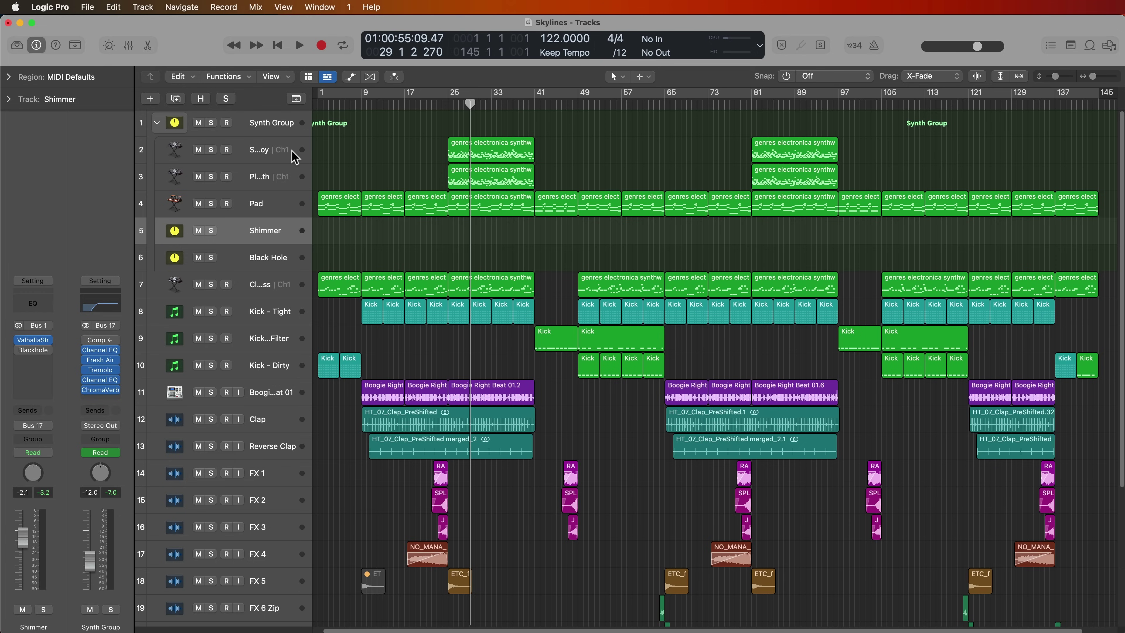
{"action": "left_click", "coordinate": [279, 128]}
Compare the bus sends on the channel strips of the Smart Boy and Pluck Synth tracks
{"action": "left_click", "coordinate": [271, 150]}
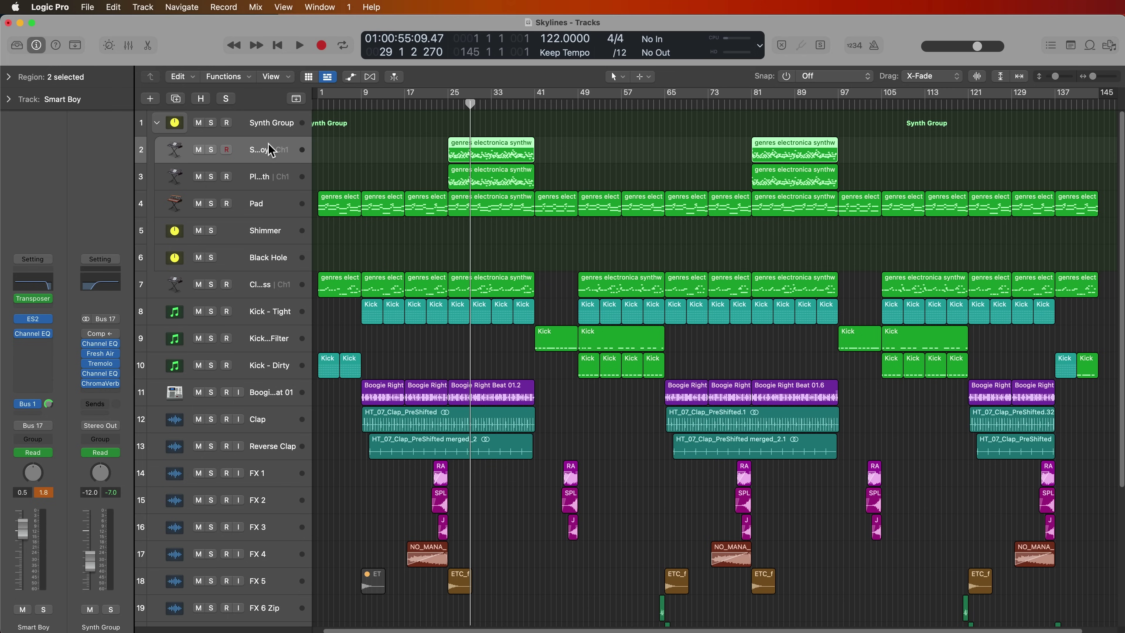
{"action": "key", "text": "Down"}
{"action": "key", "text": "Down"}
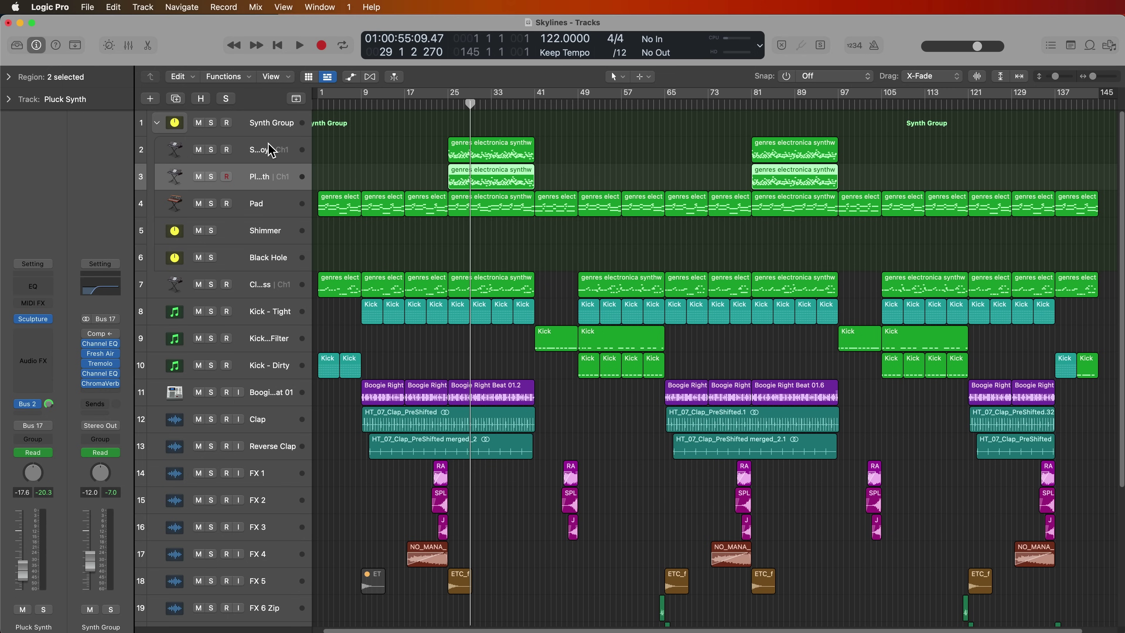
{"action": "key", "text": "Up"}
{"action": "key", "text": "Up"}
{"action": "key", "text": "Down"}
{"action": "key", "text": "Down"}
{"action": "key", "text": "Up"}
{"action": "key", "text": "Up"}
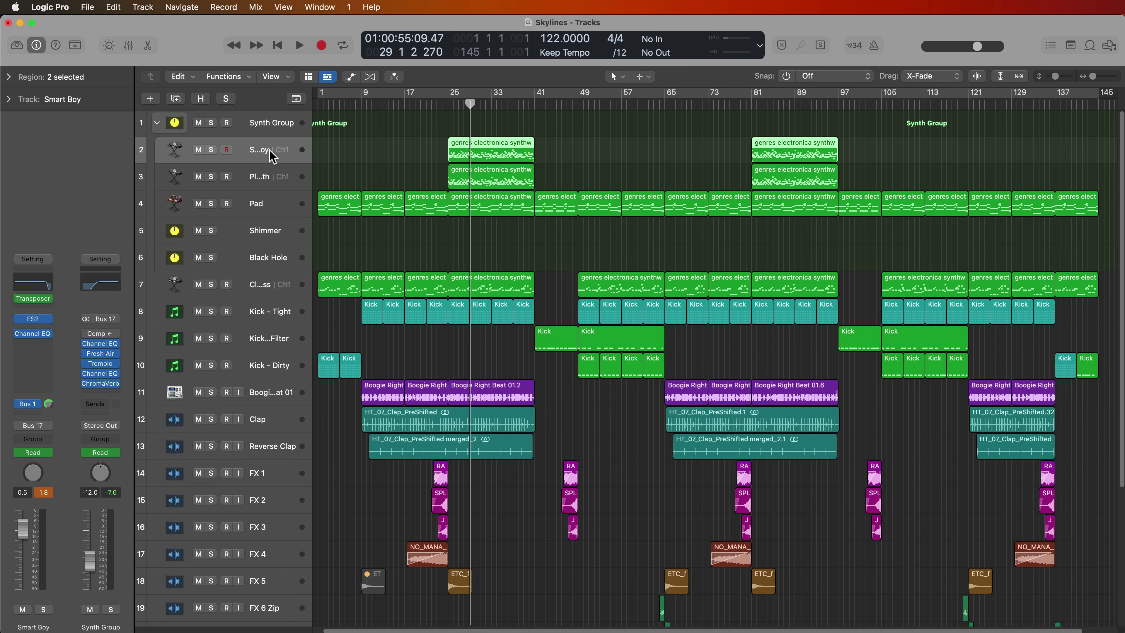
Inspect the Gain plug-in settings on the Output 1-2 channel in the mixer, and close the plug-in and mixer
{"action": "key", "text": "x"}
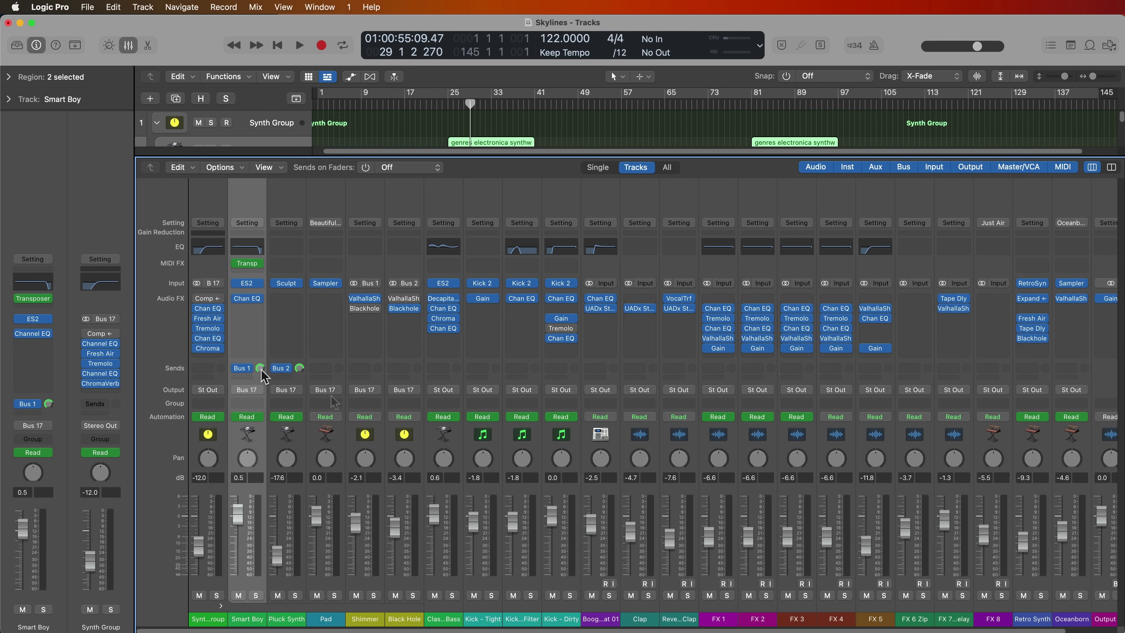
{"action": "scroll", "coordinate": [484, 426], "scroll_direction": "right", "scroll_amount": 3}
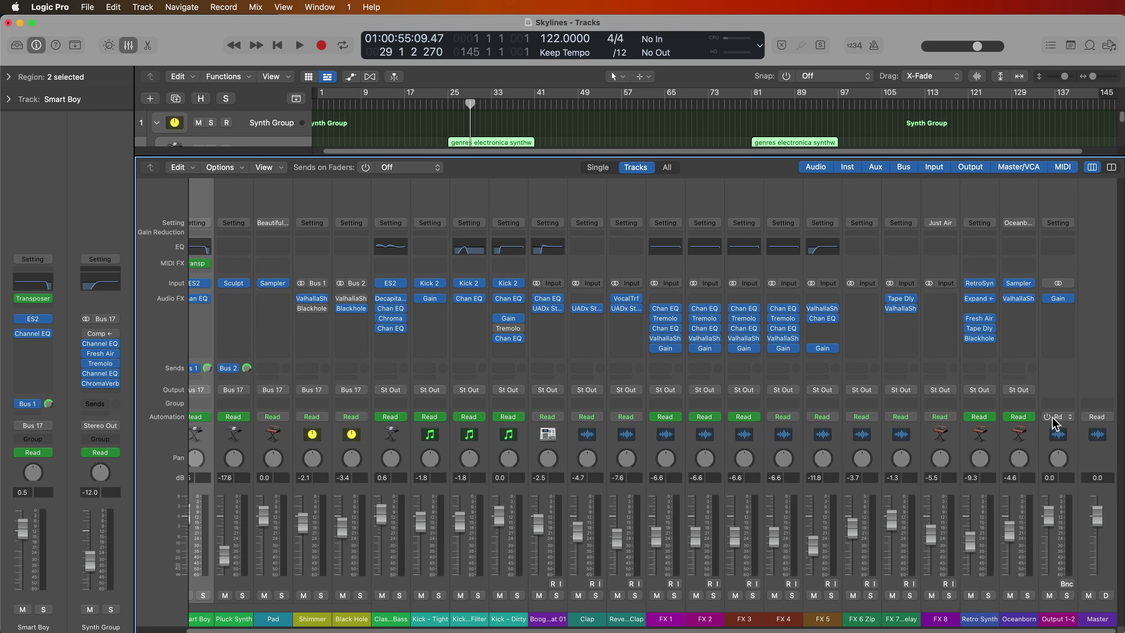
{"action": "left_click", "coordinate": [1058, 298]}
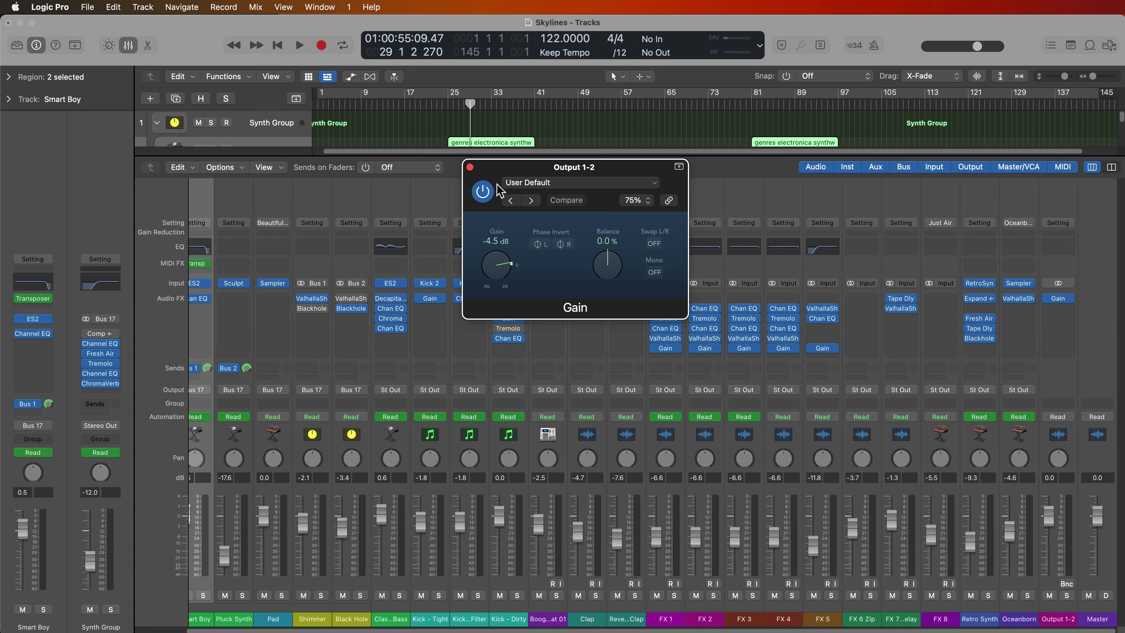
{"action": "left_click", "coordinate": [469, 167]}
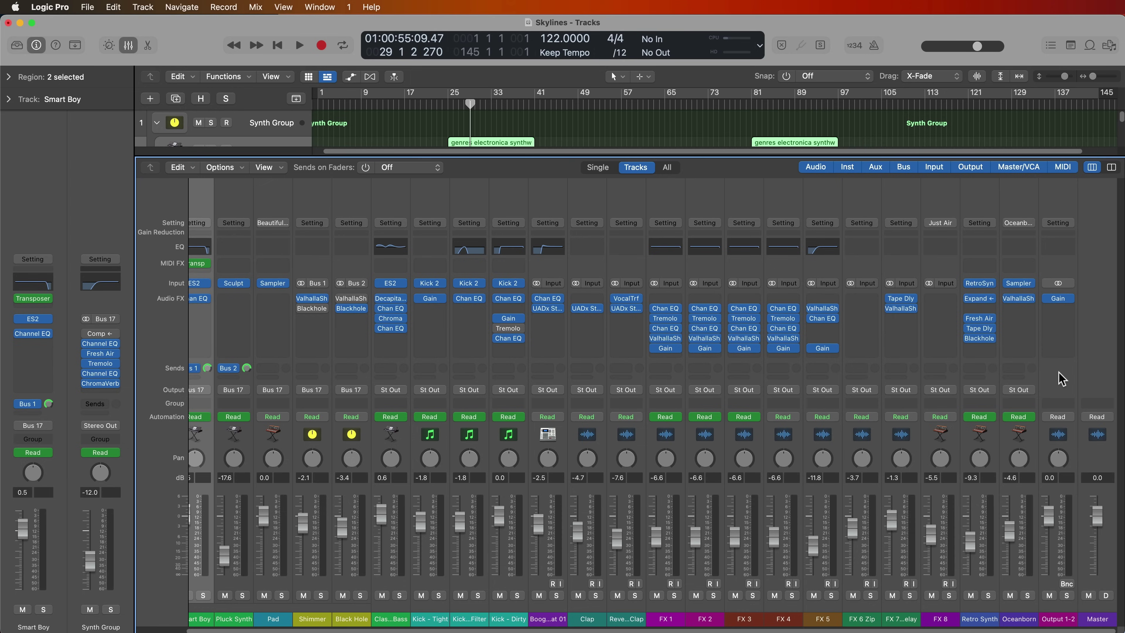
{"action": "left_click", "coordinate": [1059, 302]}
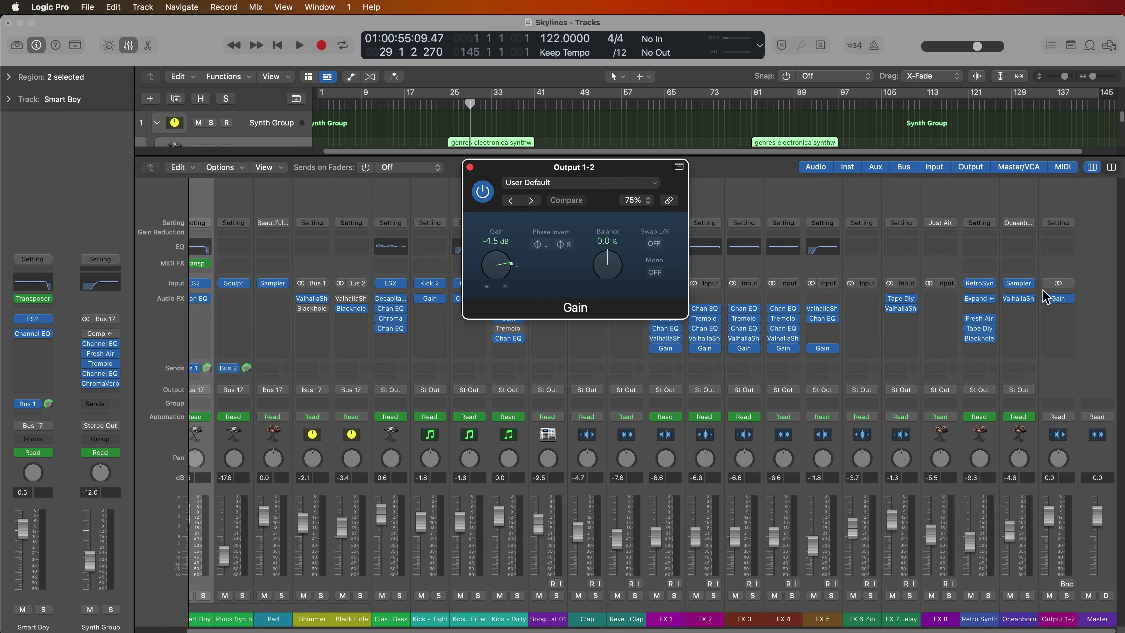
{"action": "left_click", "coordinate": [470, 167]}
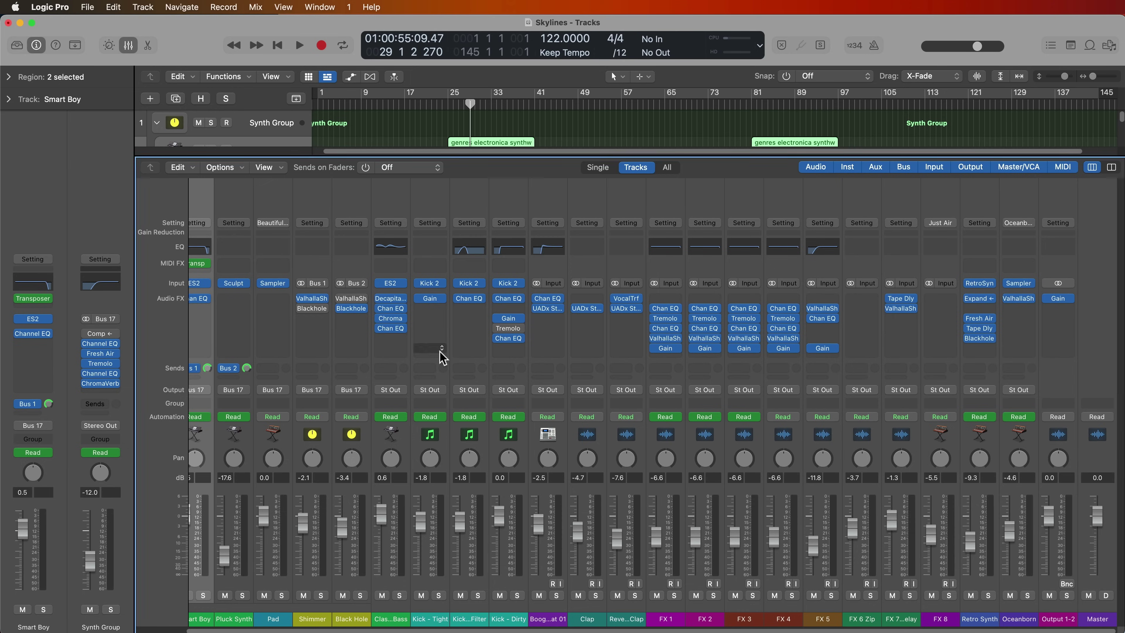
{"action": "key", "text": "x"}
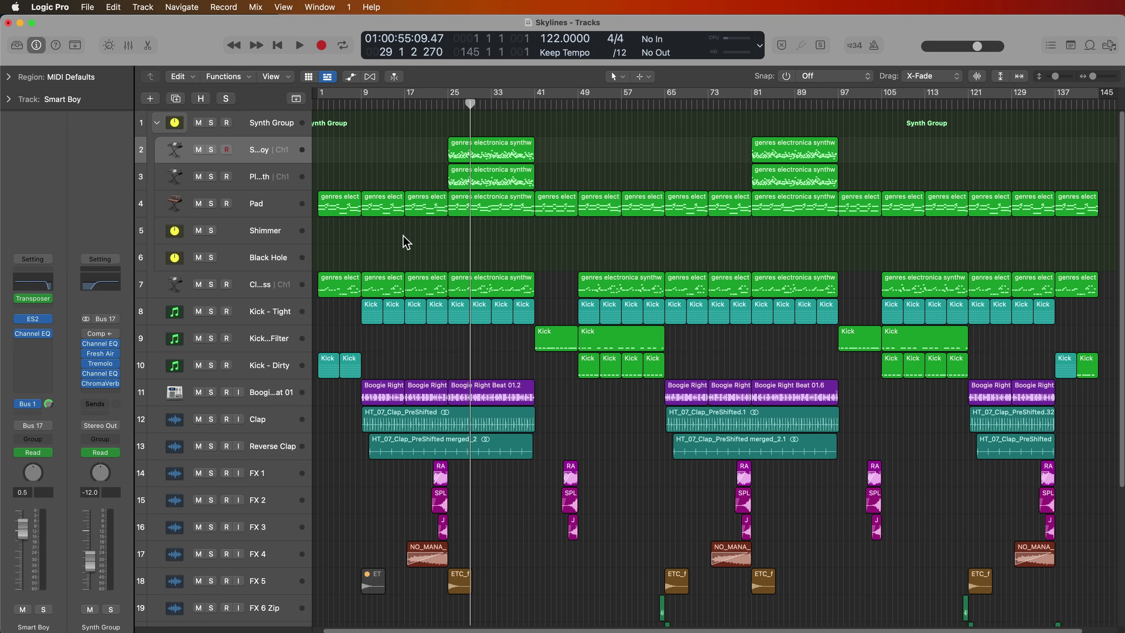
Reduce the track heights until every track fits in the arrangement view, and select the Output 1-2 track
{"action": "left_click", "coordinate": [296, 125]}
{"action": "key", "text": "super+Up"}
{"action": "key", "text": "super+Up"}
{"action": "key", "text": "super+Up"}
{"action": "key", "text": "super+Up"}
{"action": "key", "text": "super+Up"}
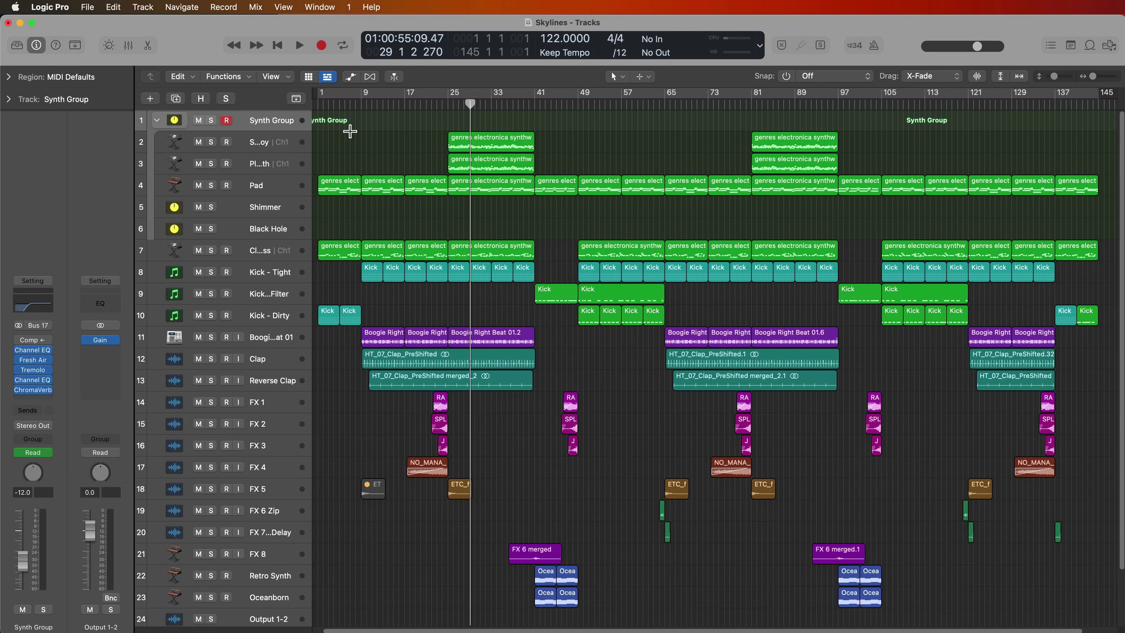
{"action": "left_click", "coordinate": [248, 543]}
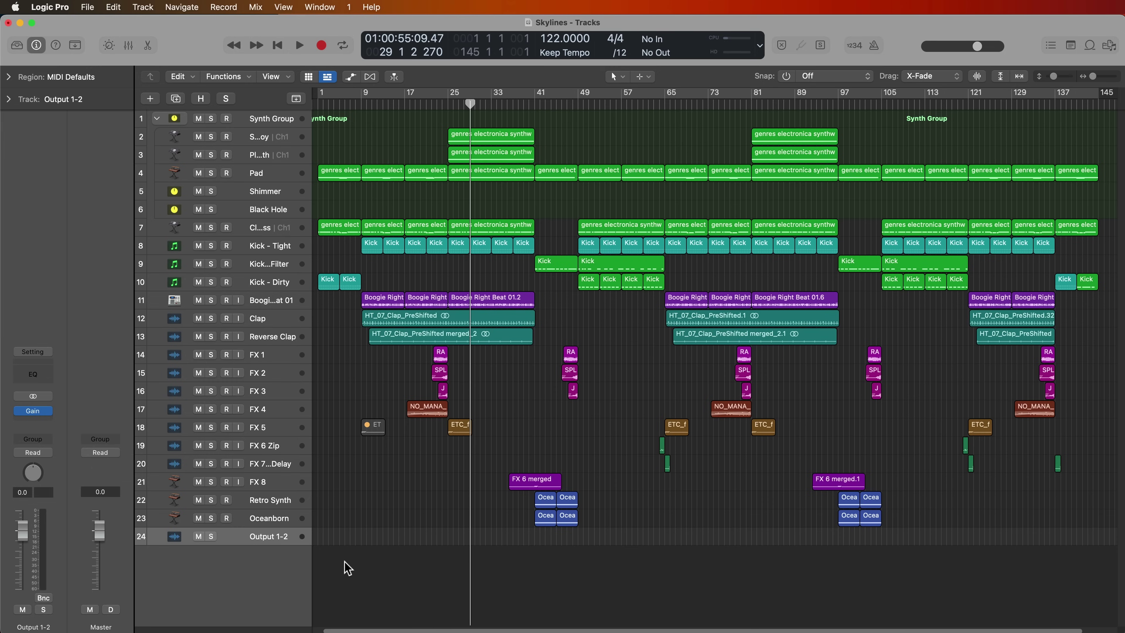
Start exporting all tracks as audio files, creating a destination folder named "Skylines - Multitracks" on the Desktop
{"action": "left_click", "coordinate": [87, 7]}
{"action": "mouse_move", "coordinate": [146, 301]}
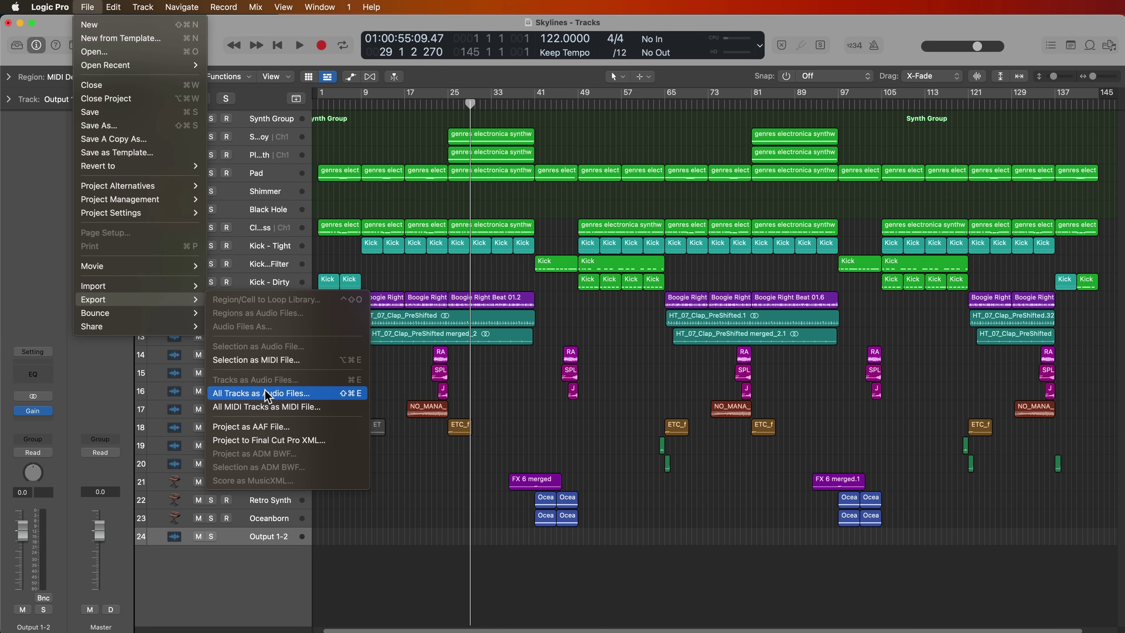
{"action": "left_click", "coordinate": [313, 394]}
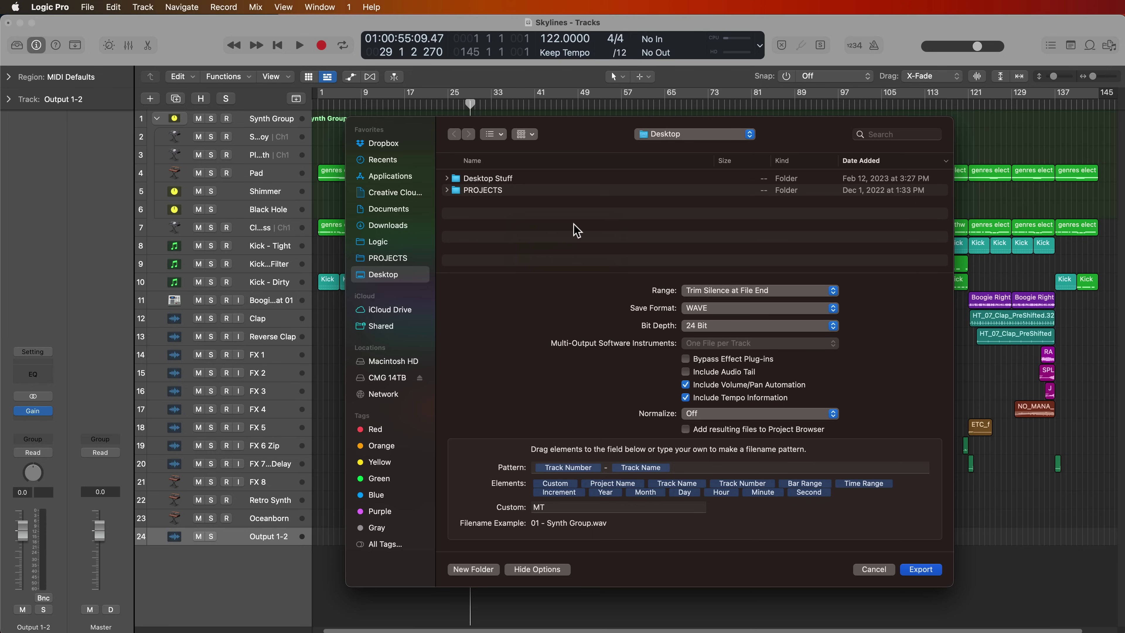
{"action": "left_click", "coordinate": [477, 569]}
{"action": "key", "text": "BackSpace"}
{"action": "type", "text": "Skylines - Multitracks"}
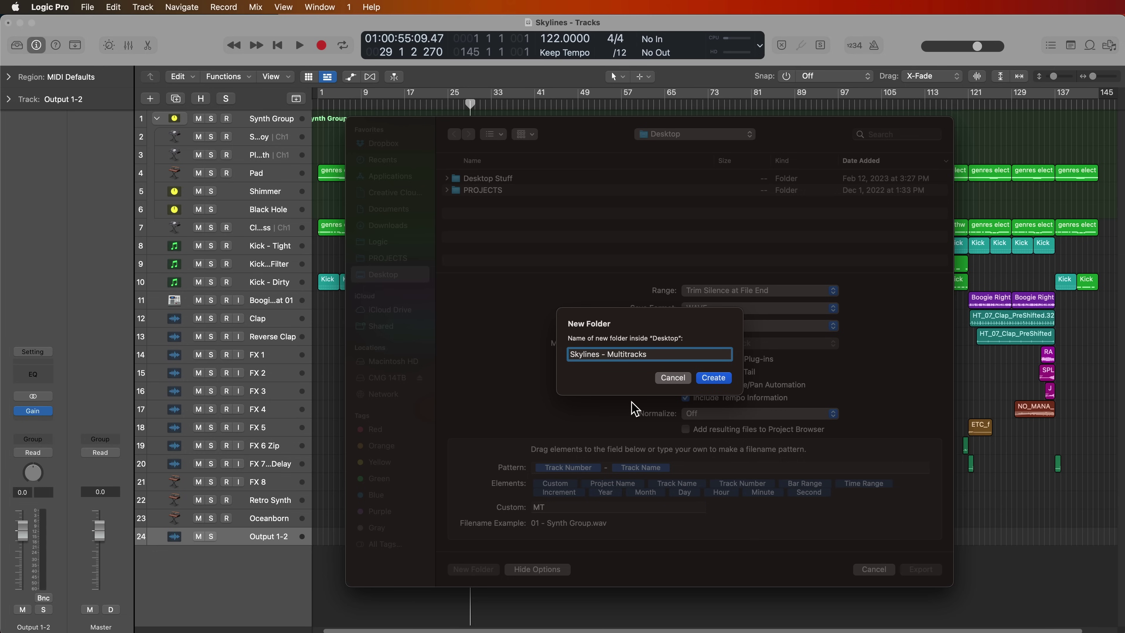
{"action": "key", "text": "Return"}
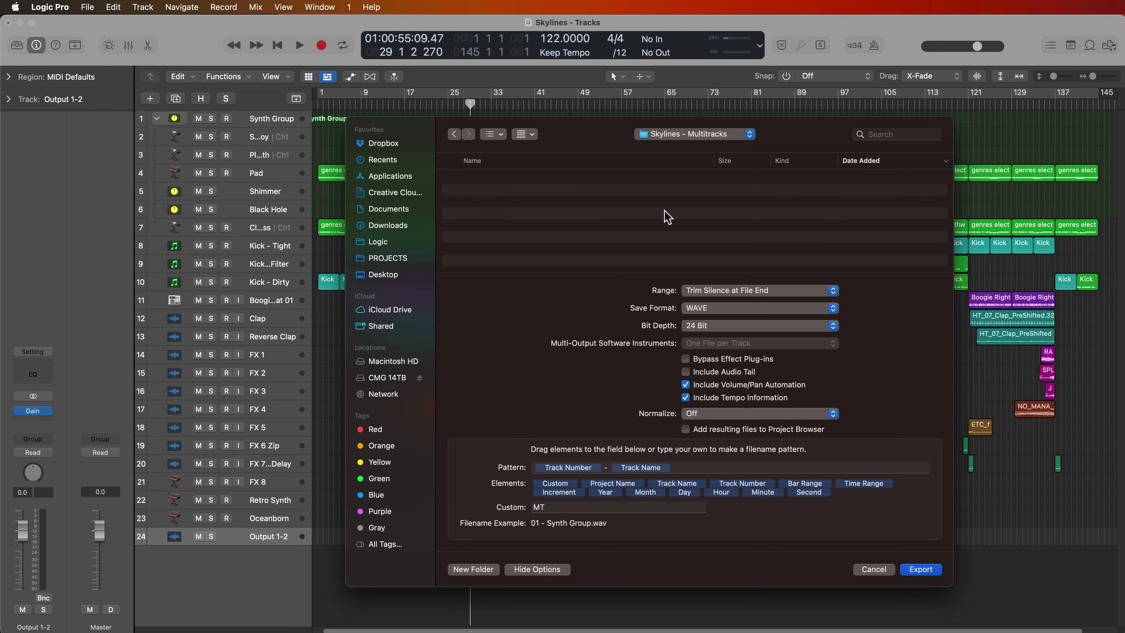
Try the Extend File Length to Project End export range, and return the range to Trim Silence at File End
{"action": "left_click", "coordinate": [711, 291]}
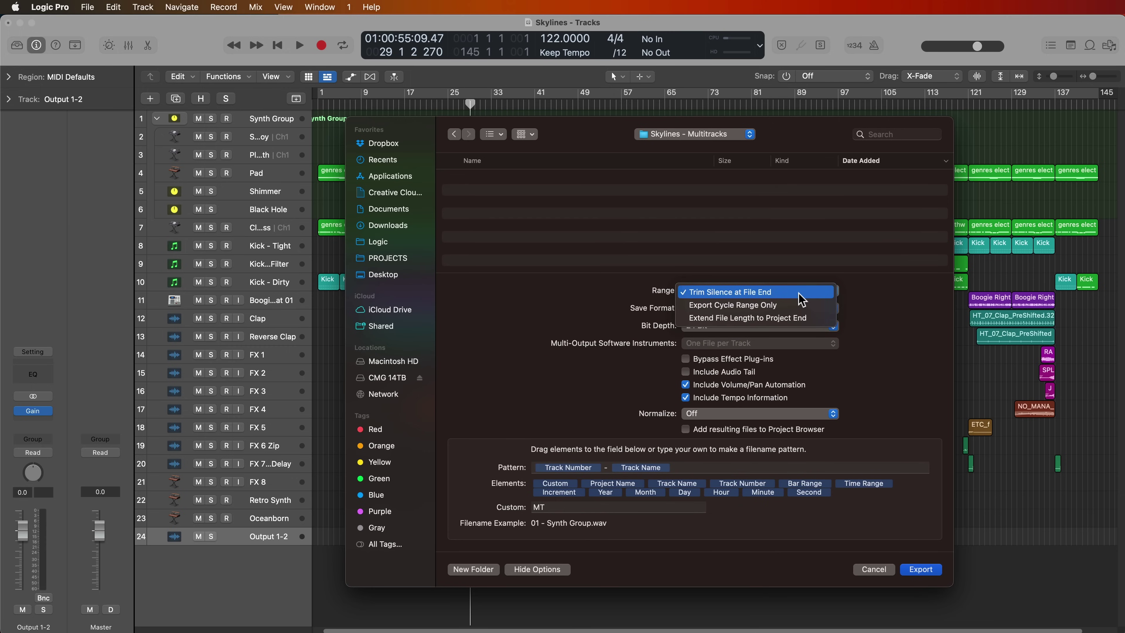
{"action": "left_click", "coordinate": [798, 318]}
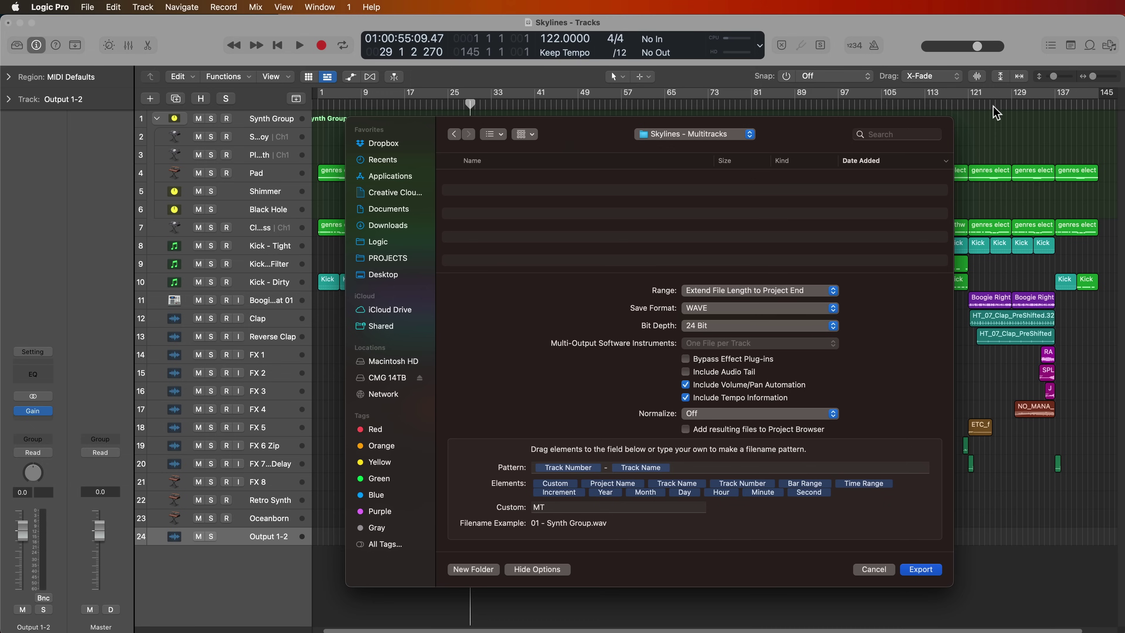
{"action": "left_click", "coordinate": [798, 290]}
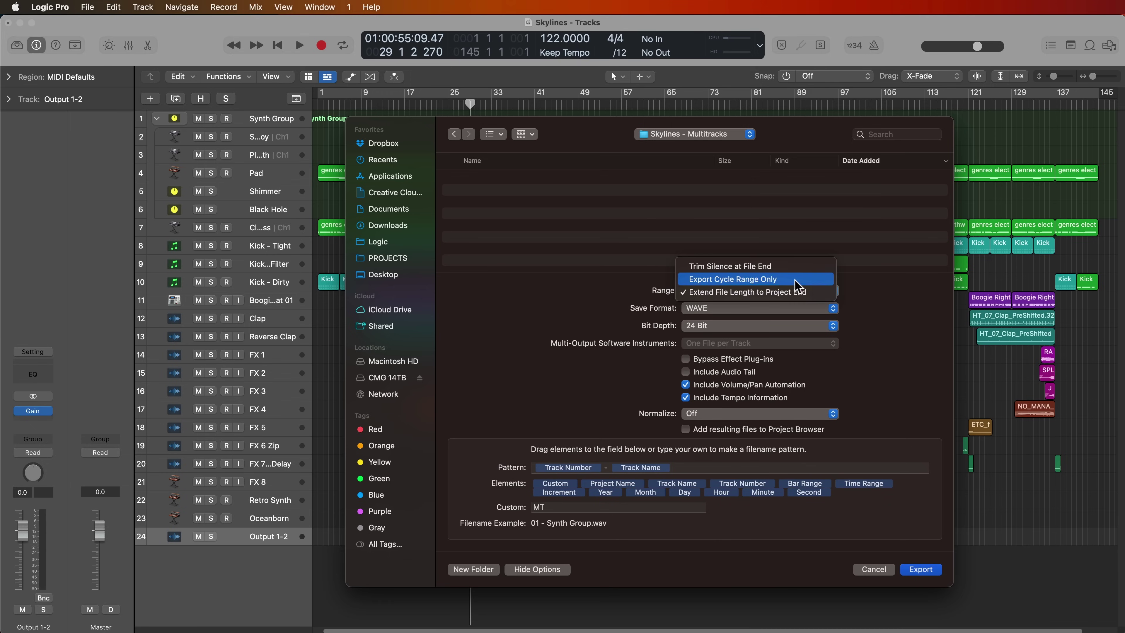
{"action": "left_click", "coordinate": [791, 266]}
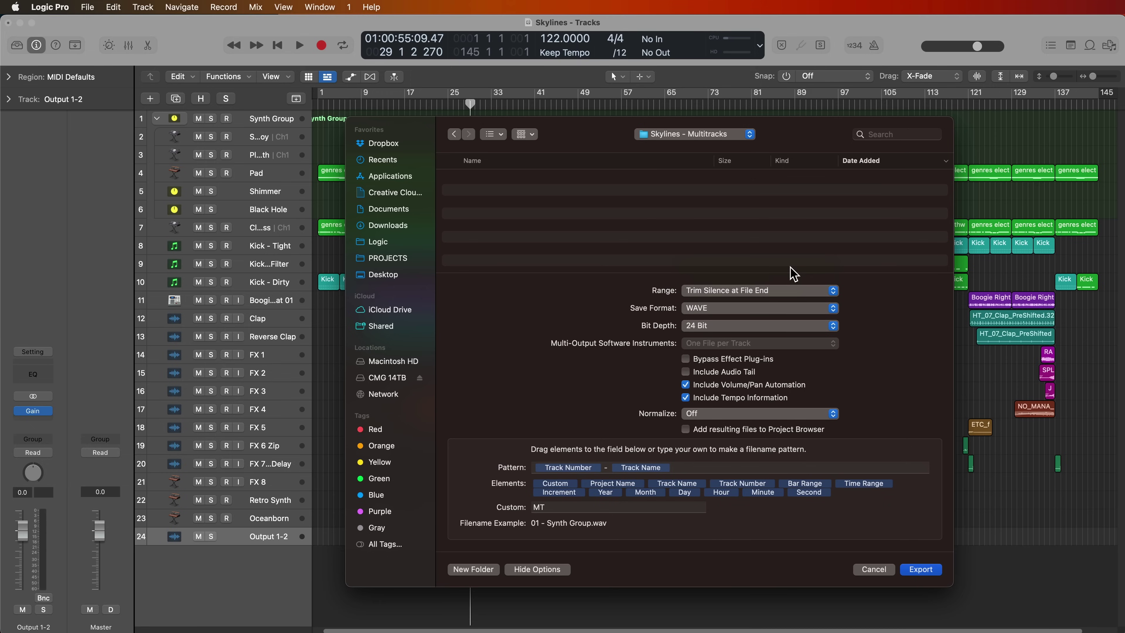
Check the arrangement behind the export dialog, try the Export Cycle Range Only option, and restore Trim Silence at File End
{"action": "left_click_drag", "start_coordinate": [790, 138], "coordinate": [775, 574]}
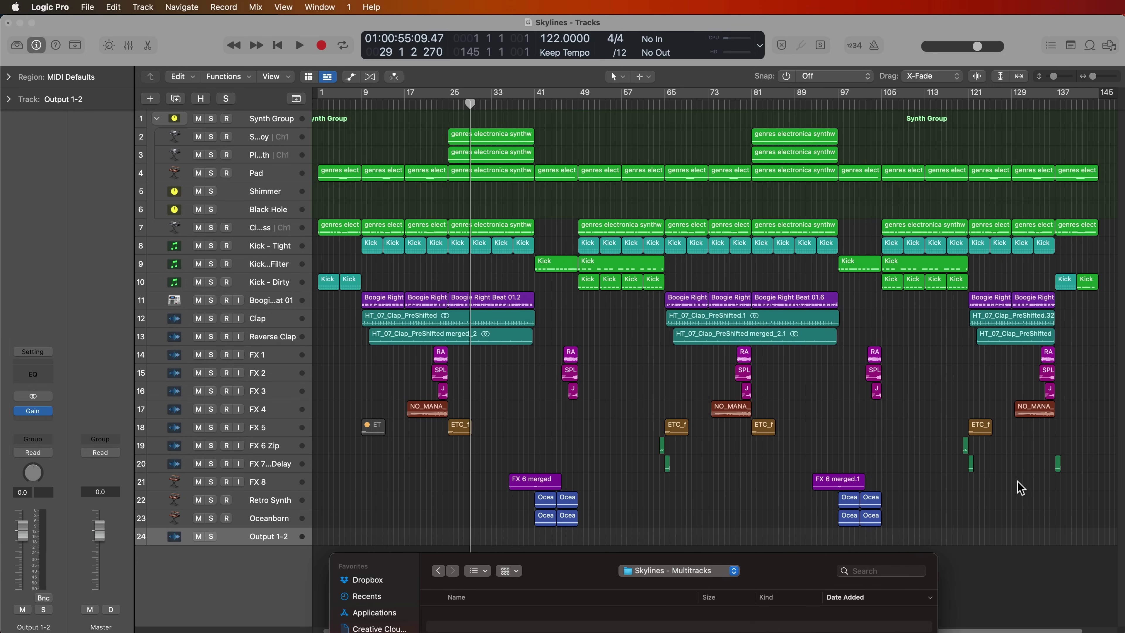
{"action": "left_click_drag", "start_coordinate": [806, 560], "coordinate": [788, 114]}
{"action": "left_click", "coordinate": [738, 278]}
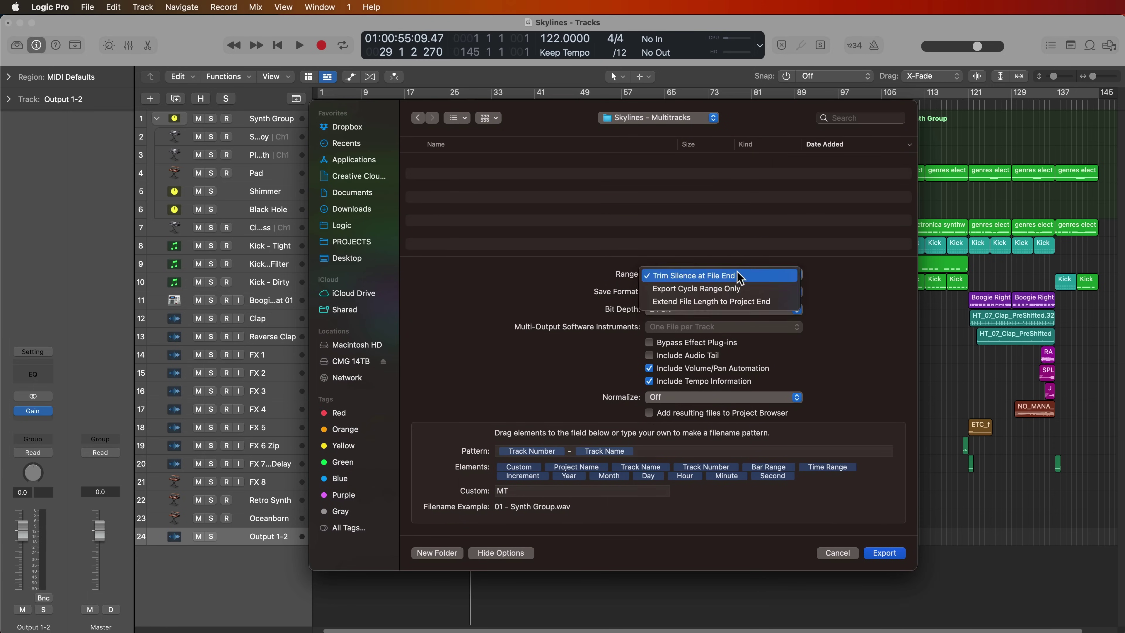
{"action": "left_click", "coordinate": [761, 288]}
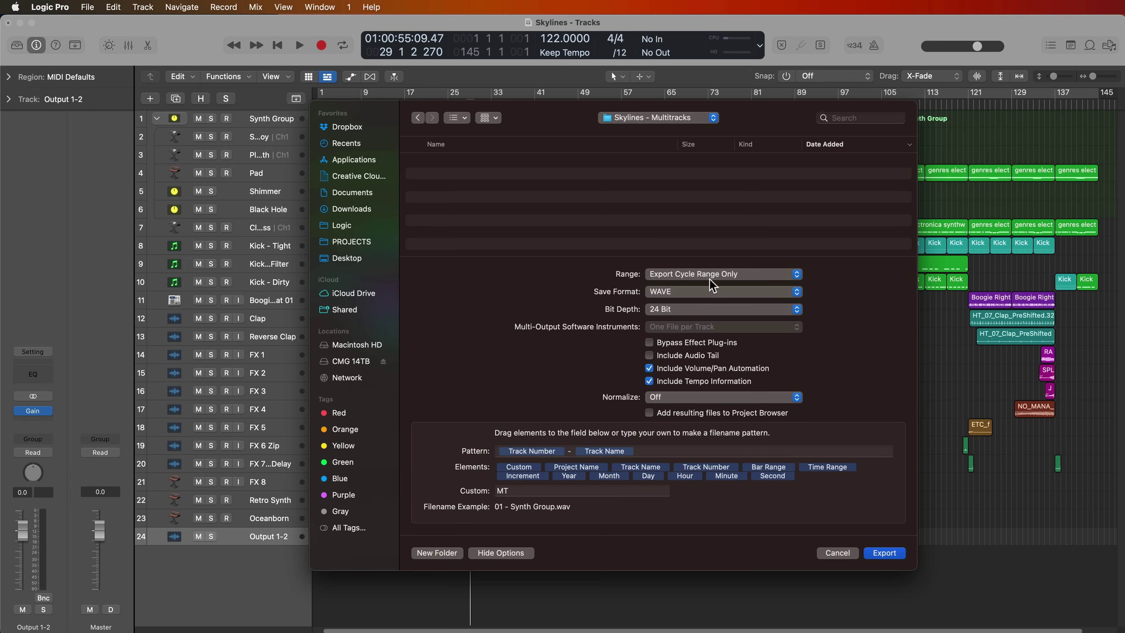
{"action": "left_click", "coordinate": [709, 268]}
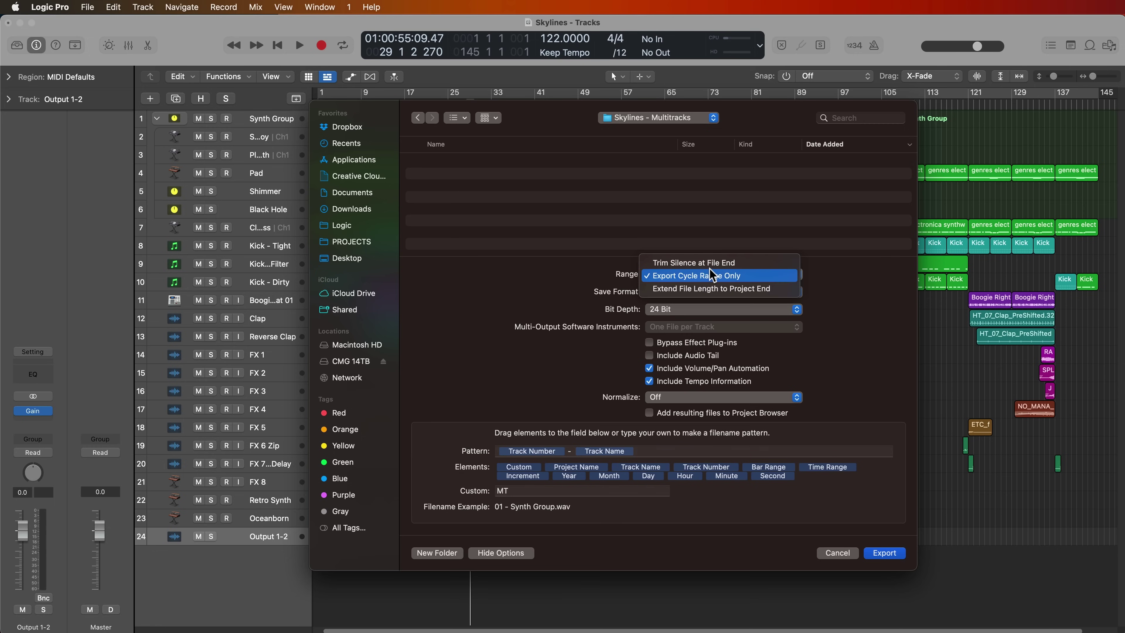
{"action": "left_click", "coordinate": [710, 264]}
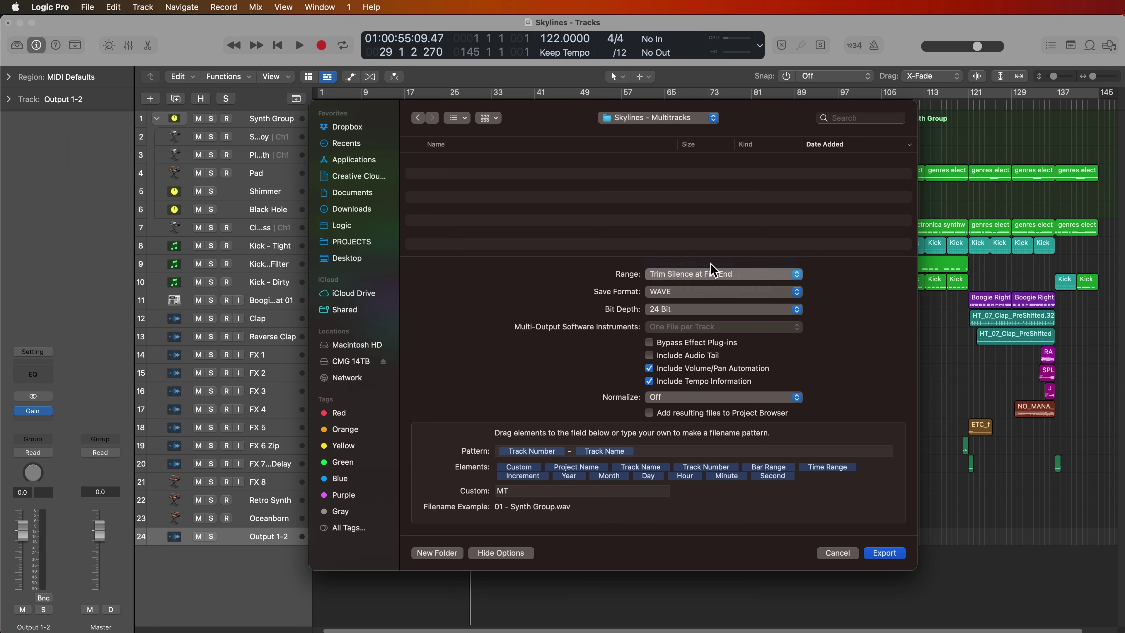
Keep the export save format at WAVE and the bit depth at 24 Bit
{"action": "left_click", "coordinate": [706, 292]}
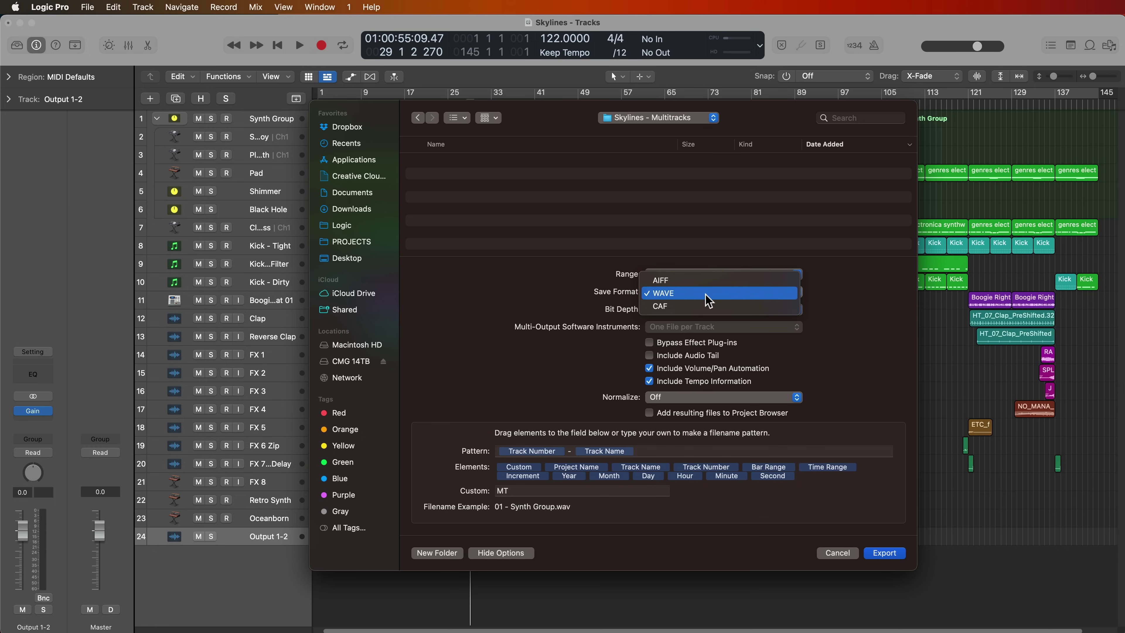
{"action": "left_click", "coordinate": [705, 293]}
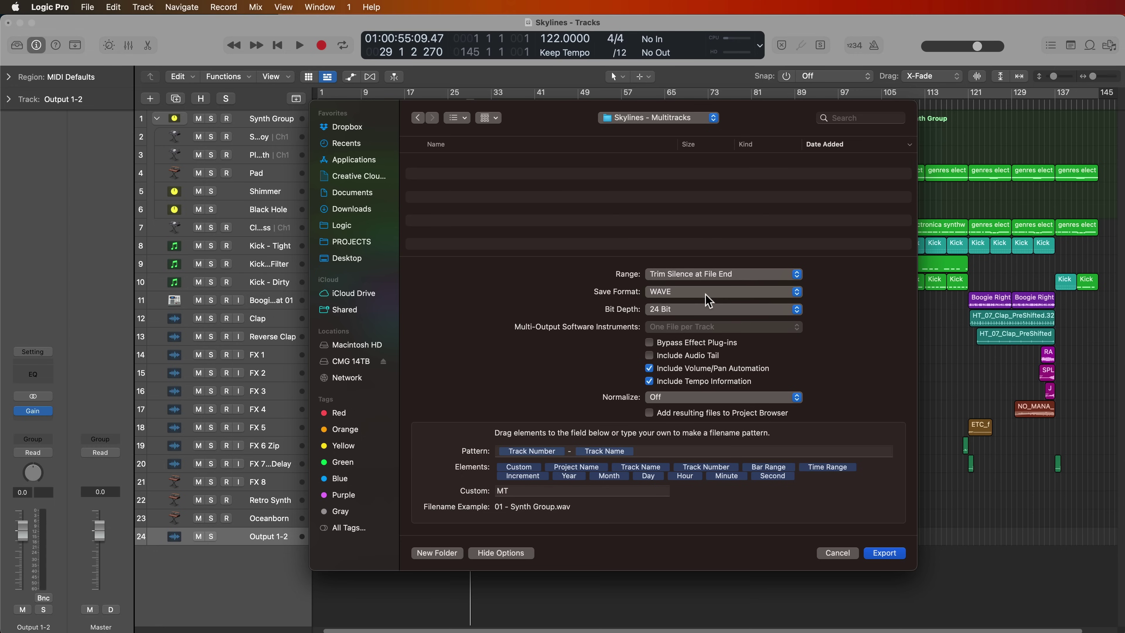
{"action": "left_click", "coordinate": [699, 309]}
{"action": "left_click", "coordinate": [702, 311]}
Include the audio tail in the export without bypassing effect plug-ins, and set Normalize to Overload Protection Only
{"action": "left_click", "coordinate": [649, 342]}
{"action": "left_click", "coordinate": [649, 354]}
{"action": "left_click", "coordinate": [710, 396]}
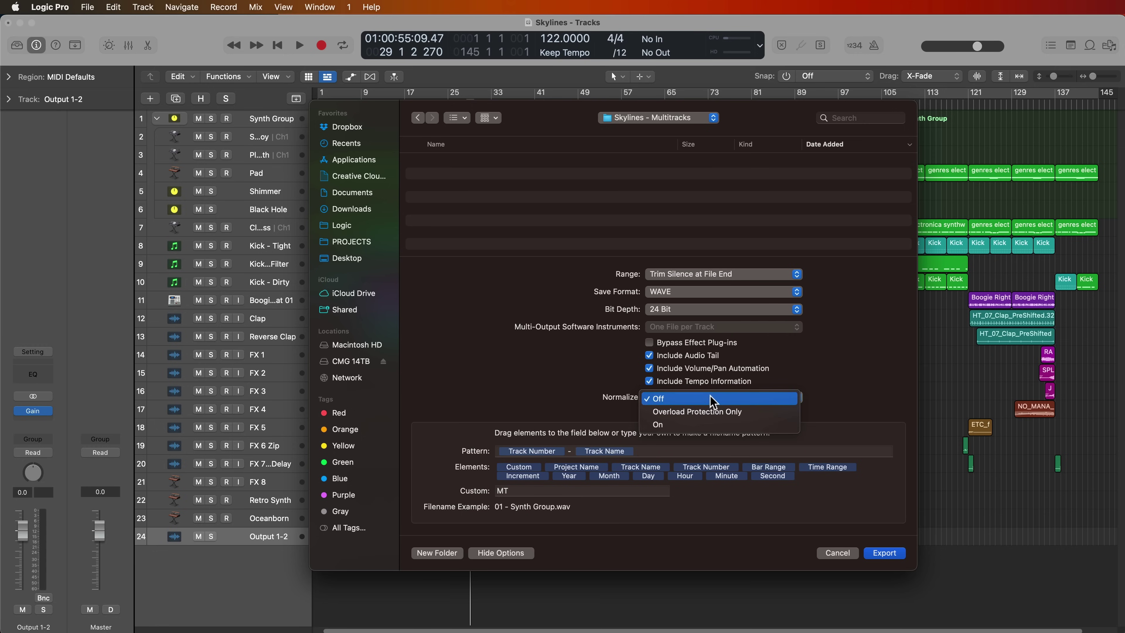
{"action": "left_click", "coordinate": [761, 414]}
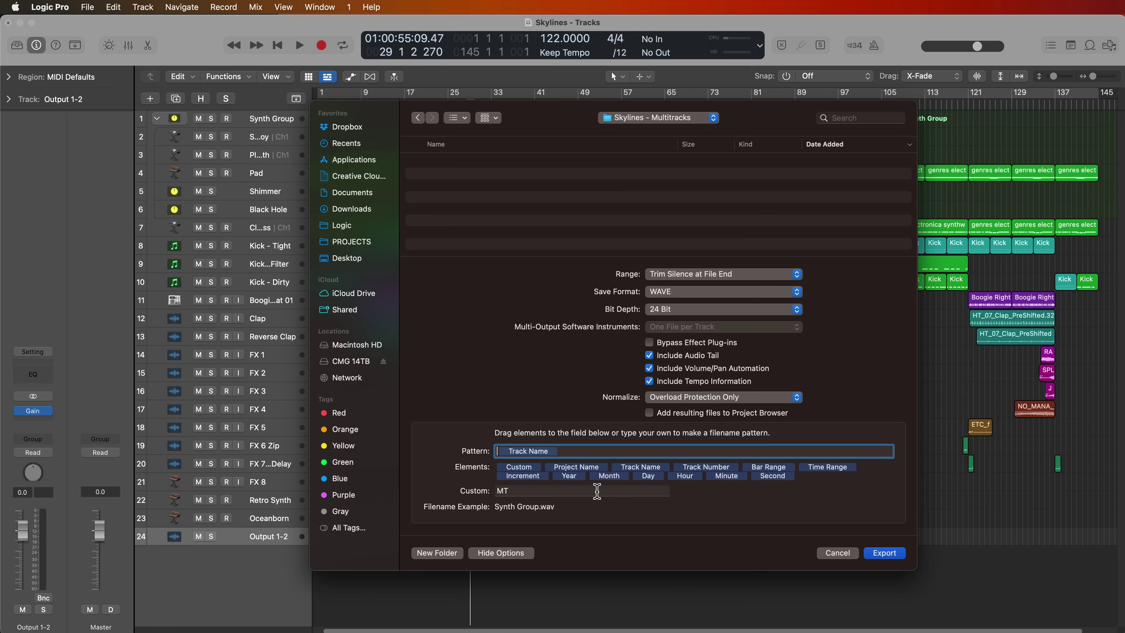
Add the Track Number element before Track Name in the filename pattern, separated by a hyphen
{"action": "left_click_drag", "start_coordinate": [685, 468], "coordinate": [505, 450]}
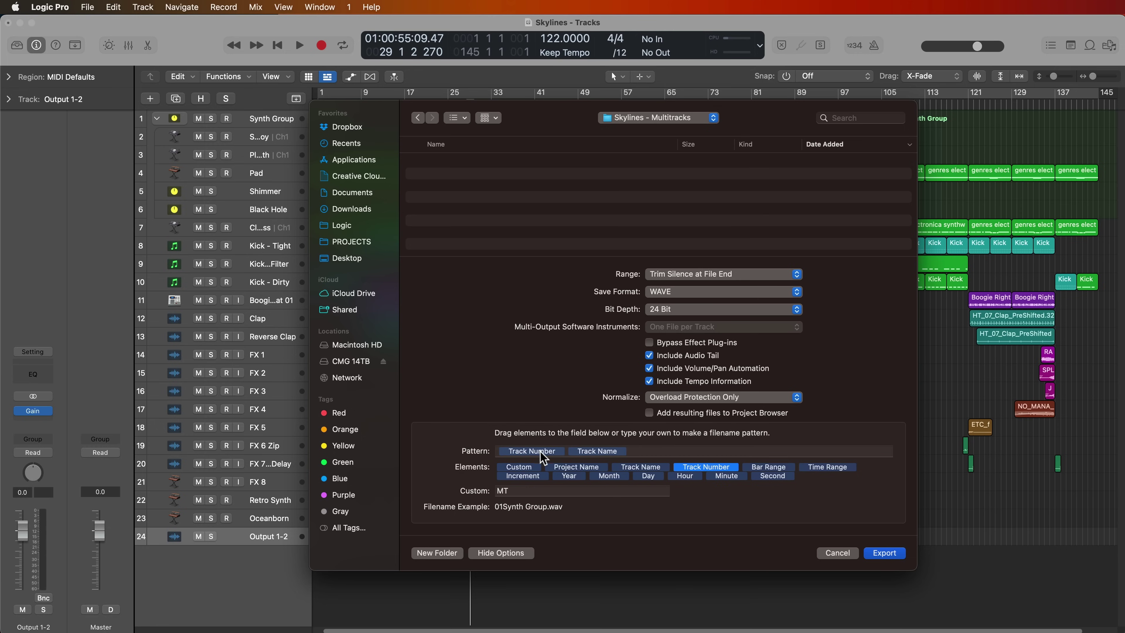
{"action": "left_click", "coordinate": [652, 451]}
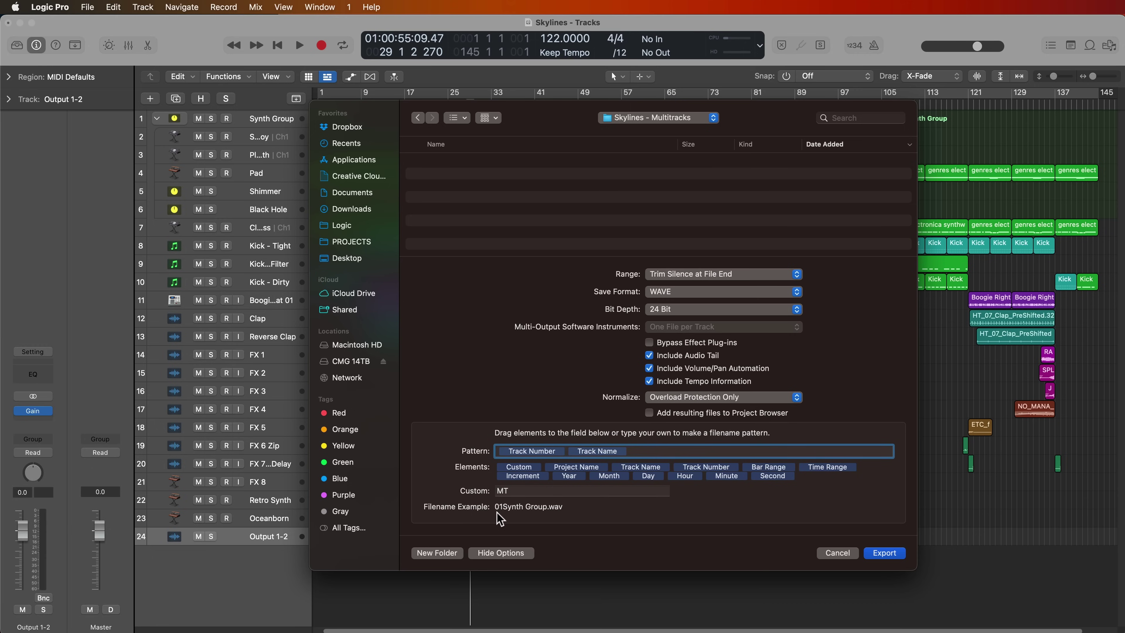
{"action": "key", "text": "Left"}
{"action": "type", "text": "-"}
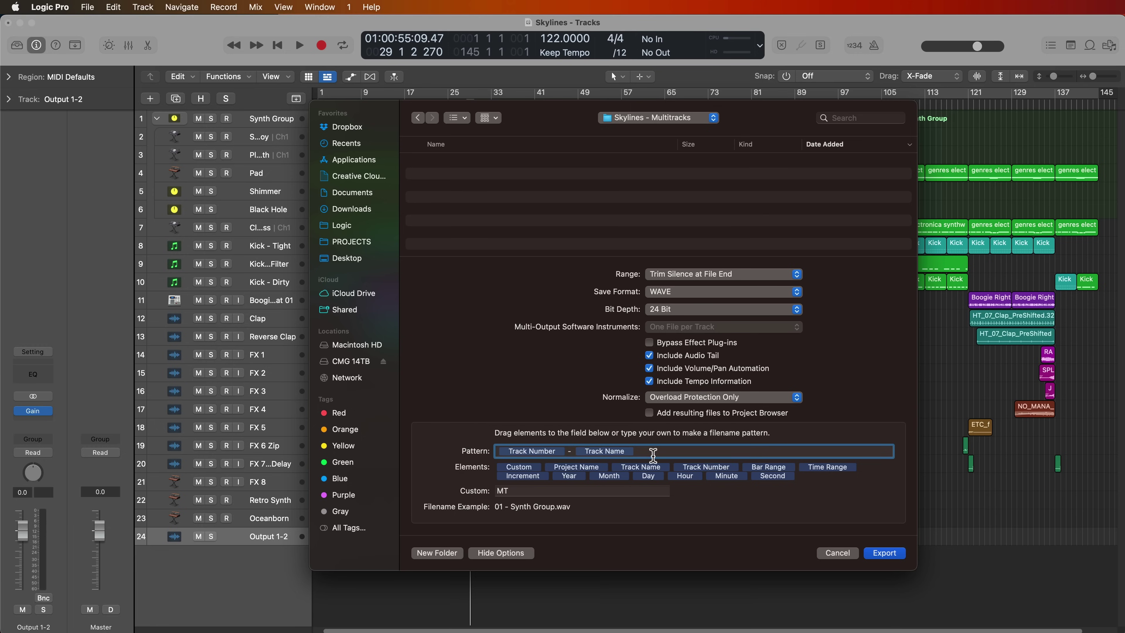
Append the Custom element to the filename pattern with "MT" as its text, and separate it with a hyphen
{"action": "left_click", "coordinate": [519, 488]}
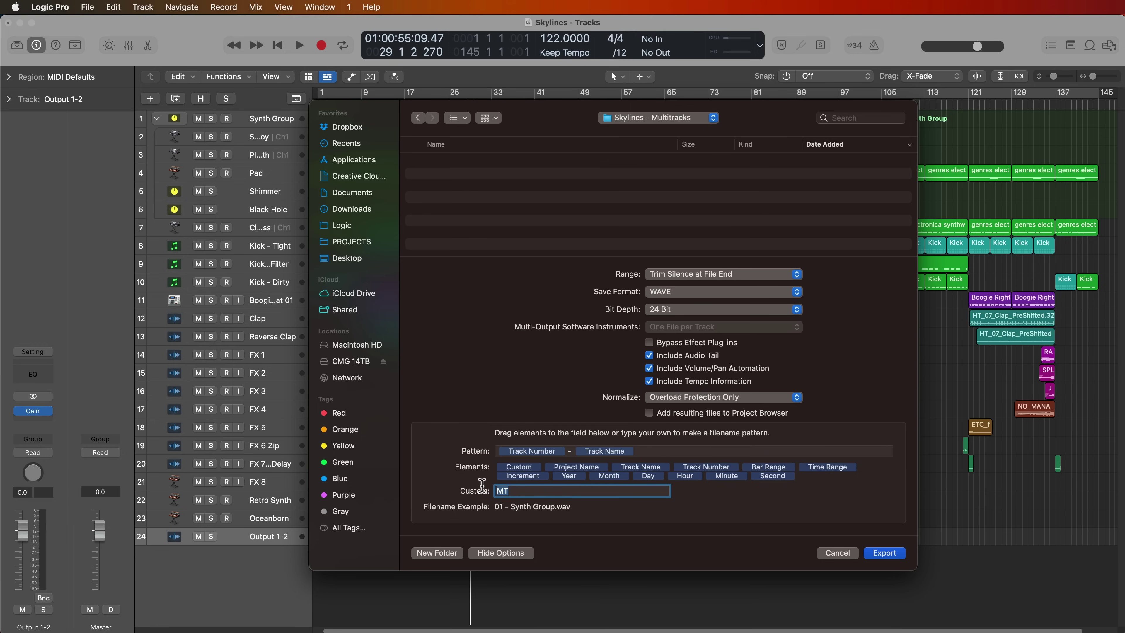
{"action": "key", "text": "BackSpace"}
{"action": "key", "text": "BackSpace"}
{"action": "left_click_drag", "start_coordinate": [520, 467], "coordinate": [696, 456]}
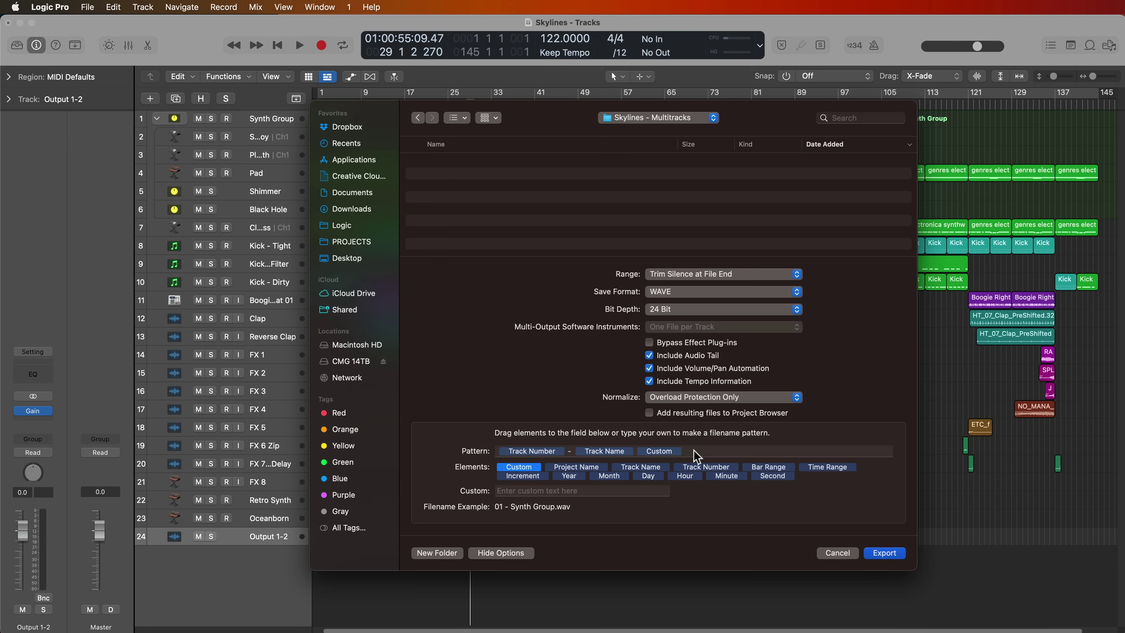
{"action": "left_click", "coordinate": [629, 490]}
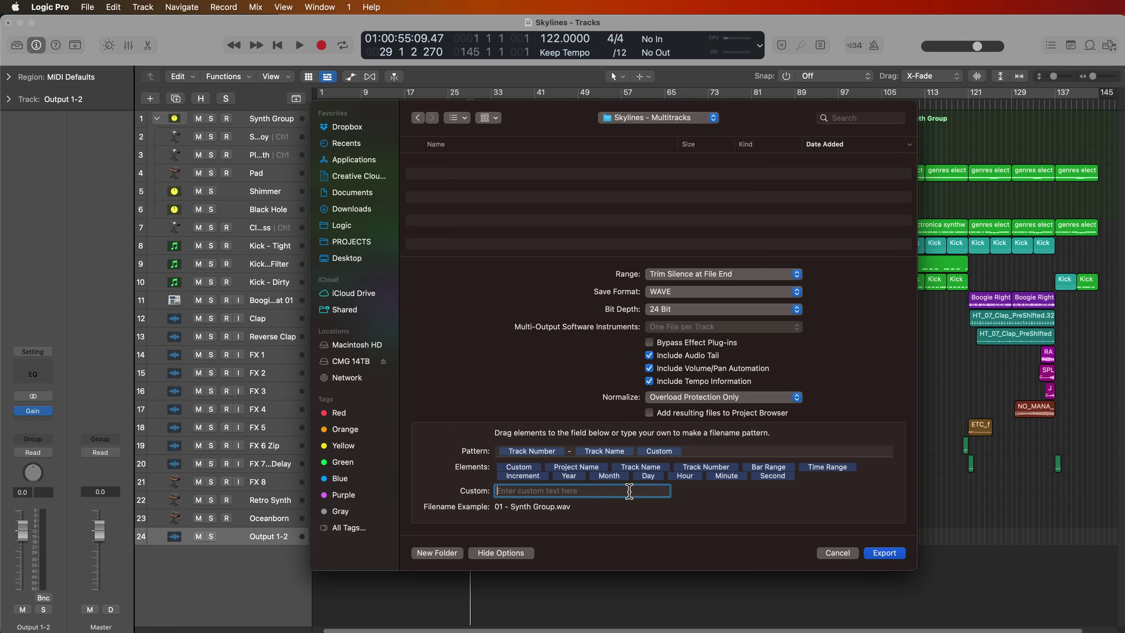
{"action": "type", "text": "MT"}
{"action": "left_click", "coordinate": [753, 452]}
{"action": "key", "text": "Left"}
{"action": "type", "text": "-"}
Remove the Custom element and its text from the filename pattern, and export the tracks
{"action": "key", "text": "BackSpace"}
{"action": "key", "text": "BackSpace"}
{"action": "key", "text": "Right"}
{"action": "key", "text": "BackSpace"}
{"action": "left_click", "coordinate": [646, 490]}
{"action": "key", "text": "BackSpace"}
{"action": "left_click", "coordinate": [888, 553]}
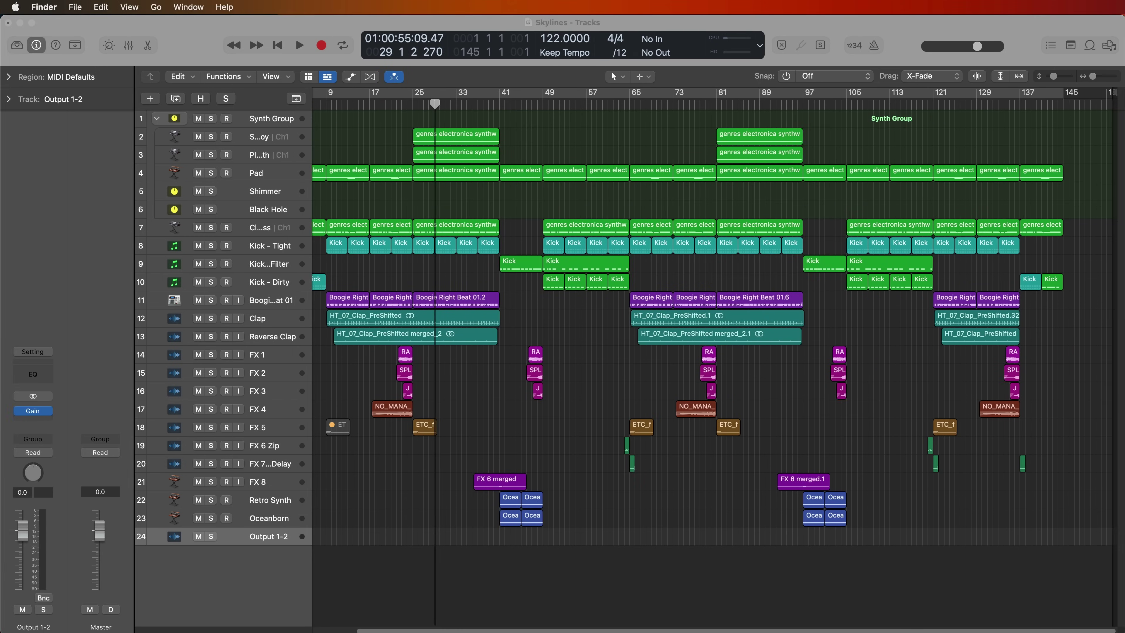
Open the "Skylines - Multitracks" folder on the Desktop in Finder, and enlarge the window to fit all exported files
{"action": "left_click_drag", "start_coordinate": [644, 631], "coordinate": [626, 212]}
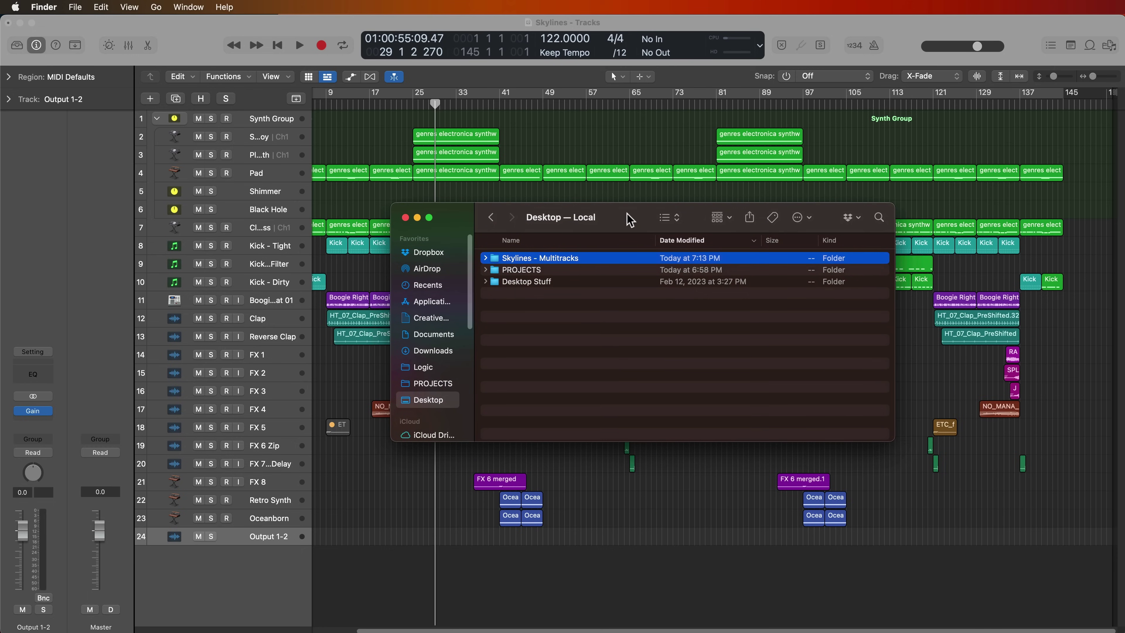
{"action": "double_click", "coordinate": [575, 264]}
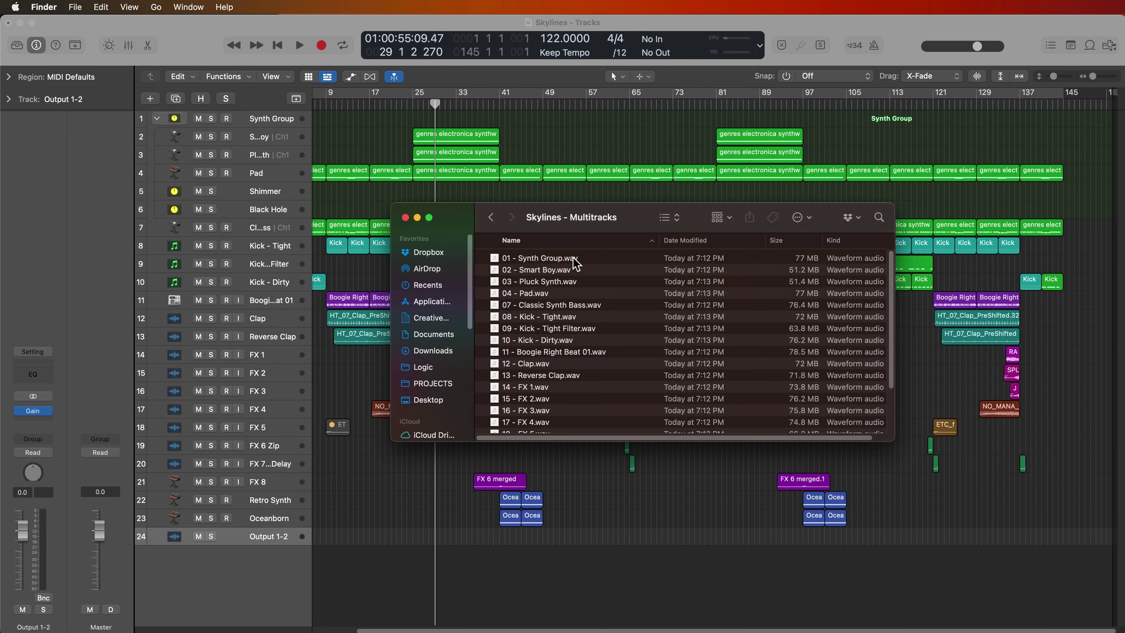
{"action": "left_click_drag", "start_coordinate": [613, 219], "coordinate": [640, 154]}
{"action": "left_click_drag", "start_coordinate": [917, 375], "coordinate": [941, 576]}
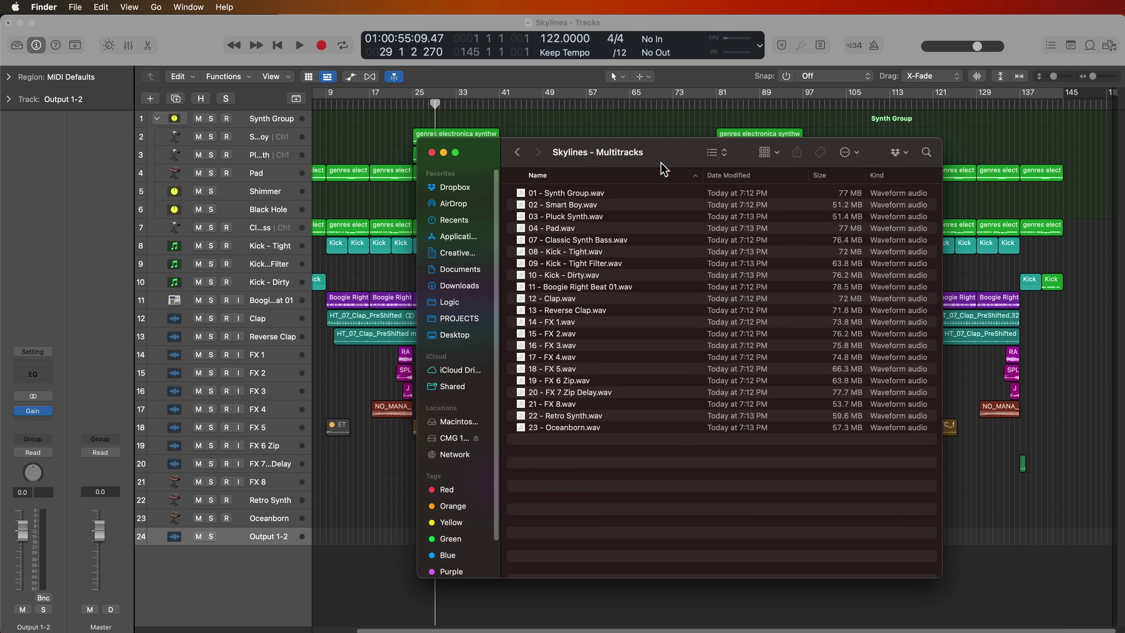
{"action": "left_click_drag", "start_coordinate": [665, 163], "coordinate": [656, 167]}
Review the exported WAV files from 02 - Smart Boy down to 12 - Clap and back up to 01 - Synth Group
{"action": "left_click", "coordinate": [811, 215]}
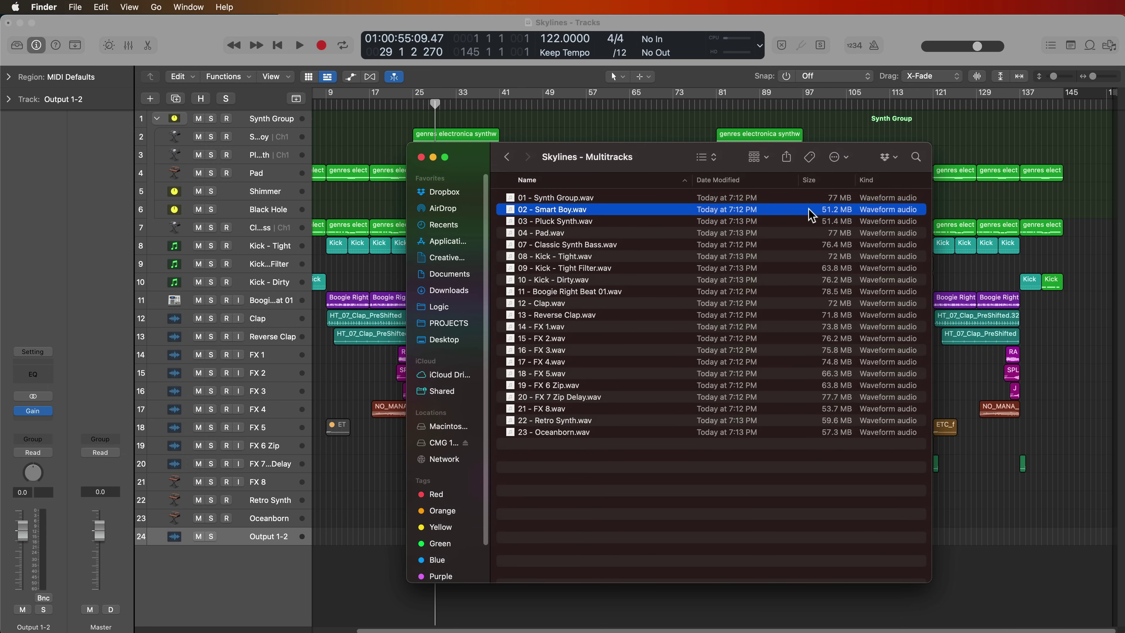
{"action": "key", "text": "Down"}
{"action": "key", "text": "Down"}
{"action": "key", "text": "Down"}
{"action": "key", "text": "Down"}
{"action": "key", "text": "Down"}
{"action": "key", "text": "Down"}
{"action": "key", "text": "Down"}
{"action": "key", "text": "Down"}
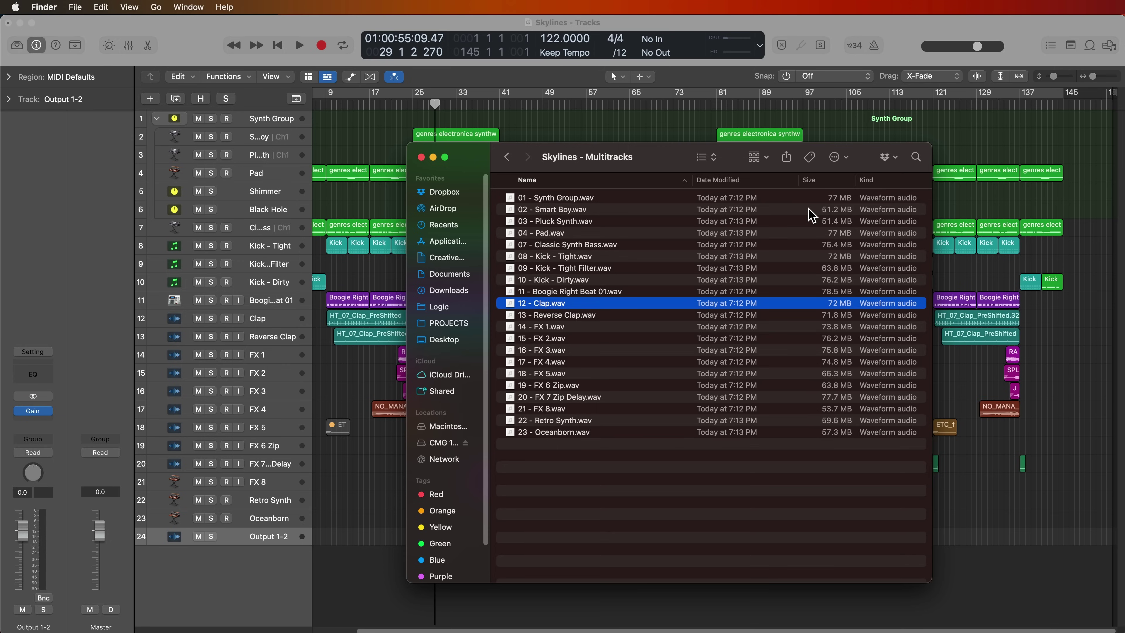
{"action": "key", "text": "Up"}
{"action": "key", "text": "Up"}
{"action": "key", "text": "Up"}
{"action": "key", "text": "Up"}
{"action": "key", "text": "Up"}
{"action": "key", "text": "Up"}
{"action": "key", "text": "Up"}
{"action": "key", "text": "Up"}
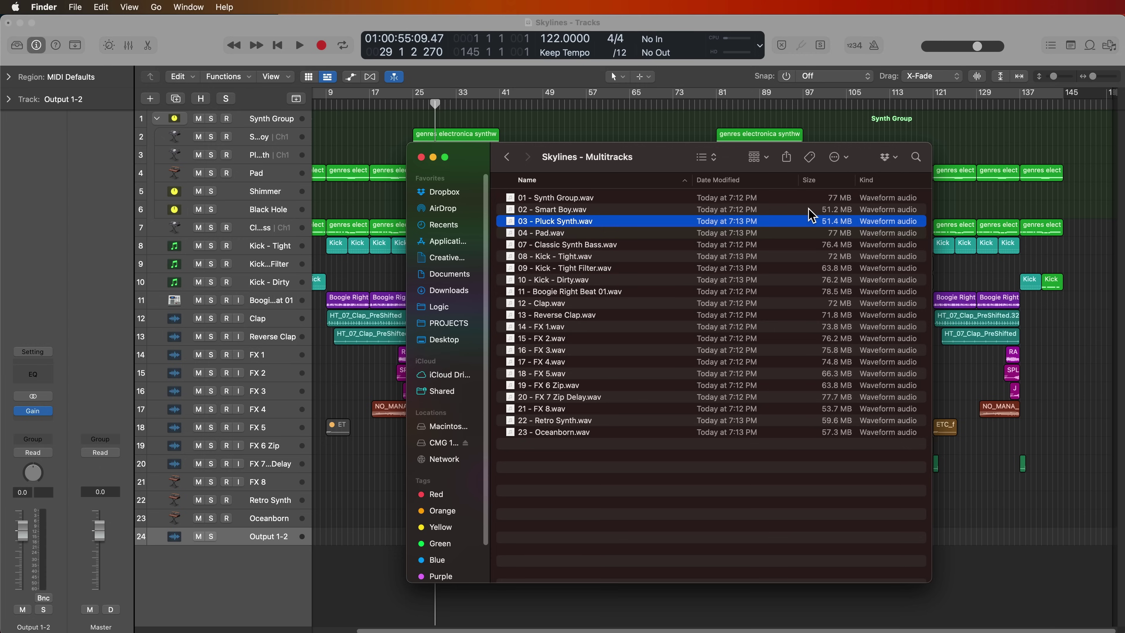
{"action": "key", "text": "Up"}
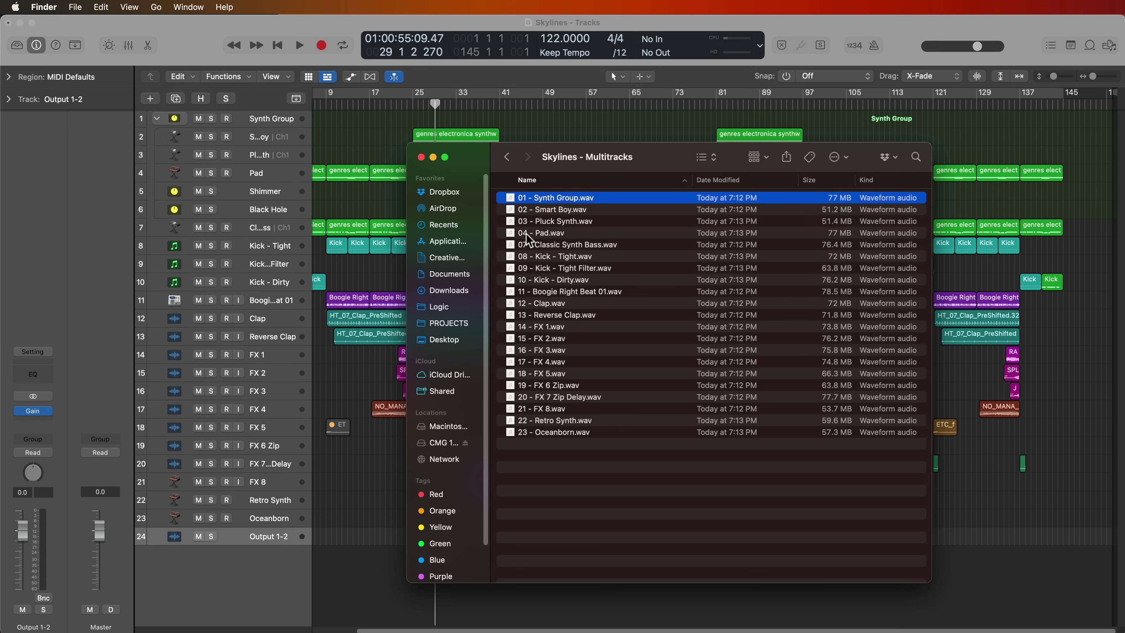
Preview the exported 03 - Pluck Synth.wav file from about 1:20, and close the preview
{"action": "left_click_drag", "start_coordinate": [644, 159], "coordinate": [589, 145]}
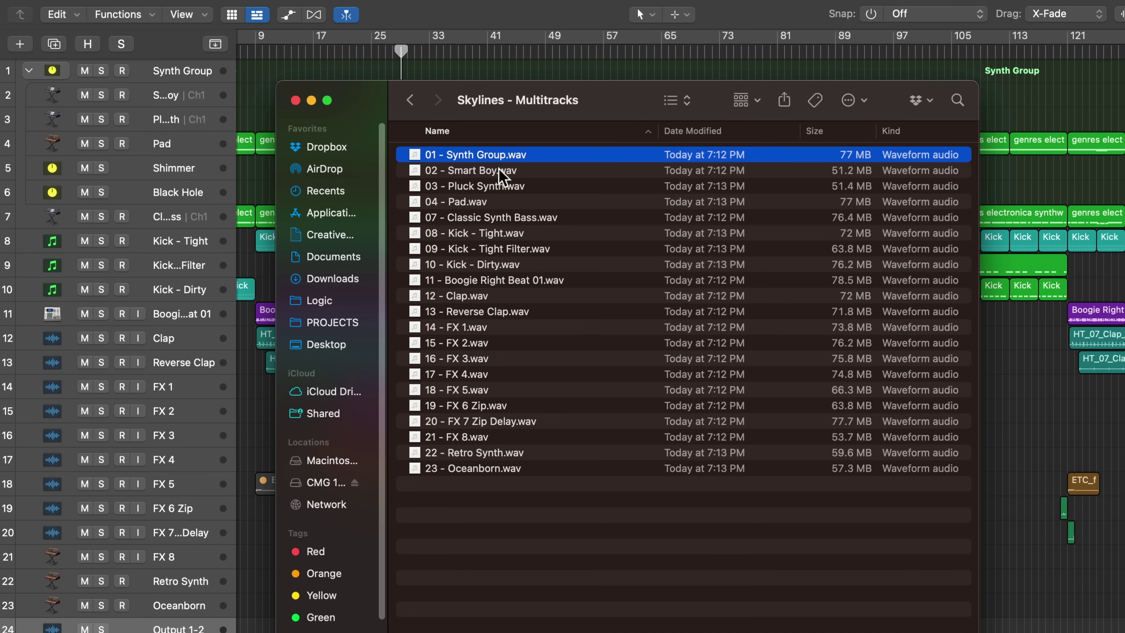
{"action": "left_click", "coordinate": [501, 186]}
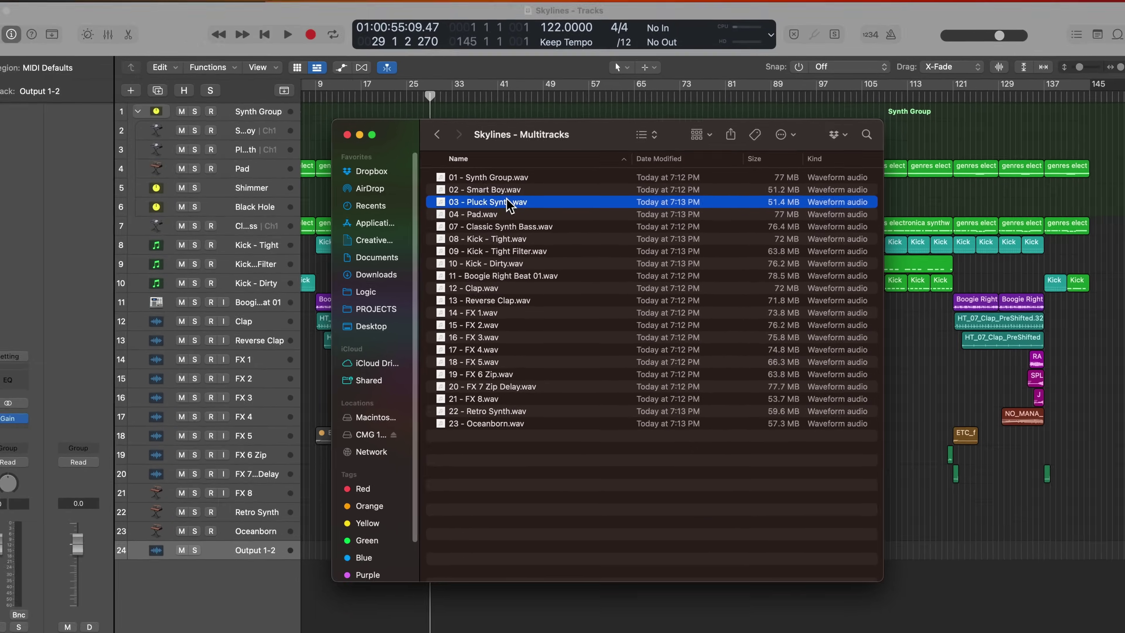
{"action": "key", "text": "space"}
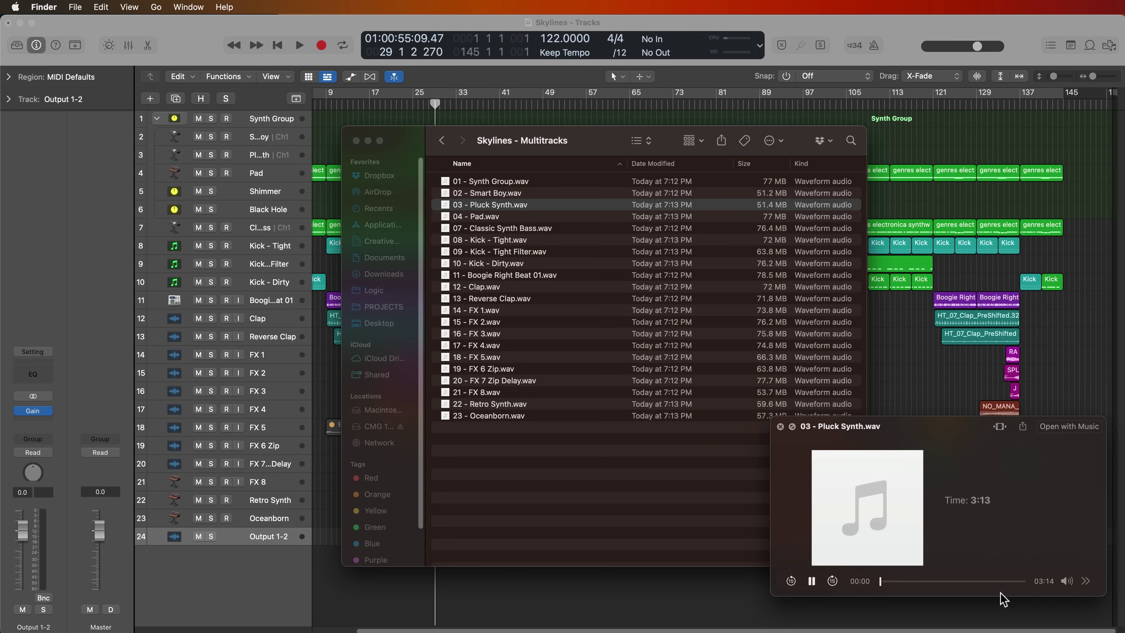
{"action": "left_click_drag", "start_coordinate": [935, 426], "coordinate": [756, 408]}
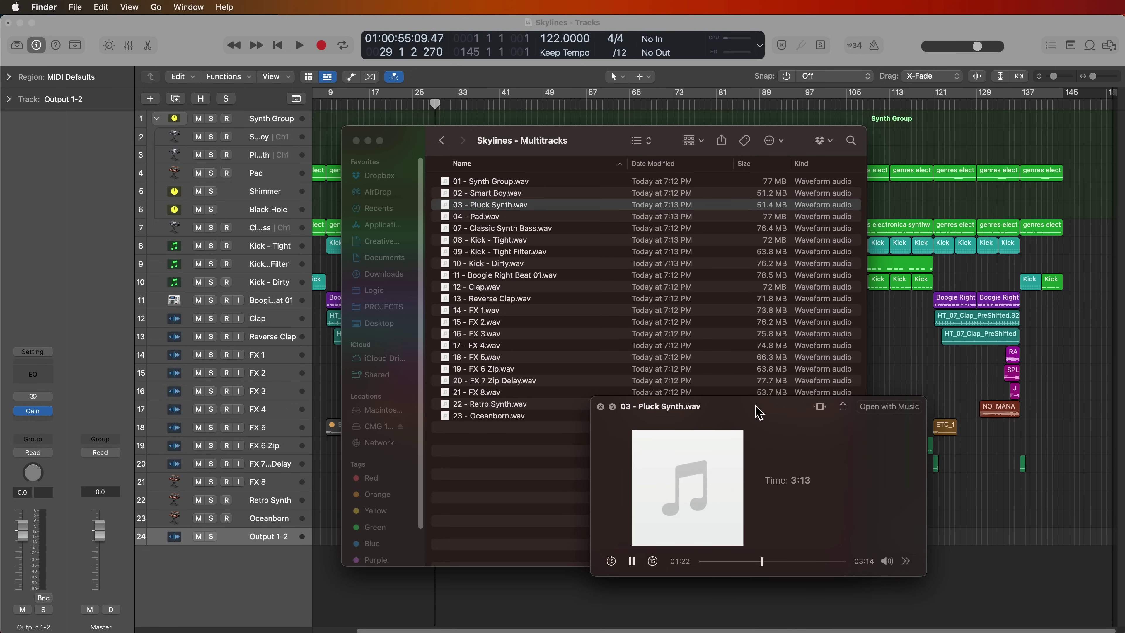
{"action": "key", "text": "space"}
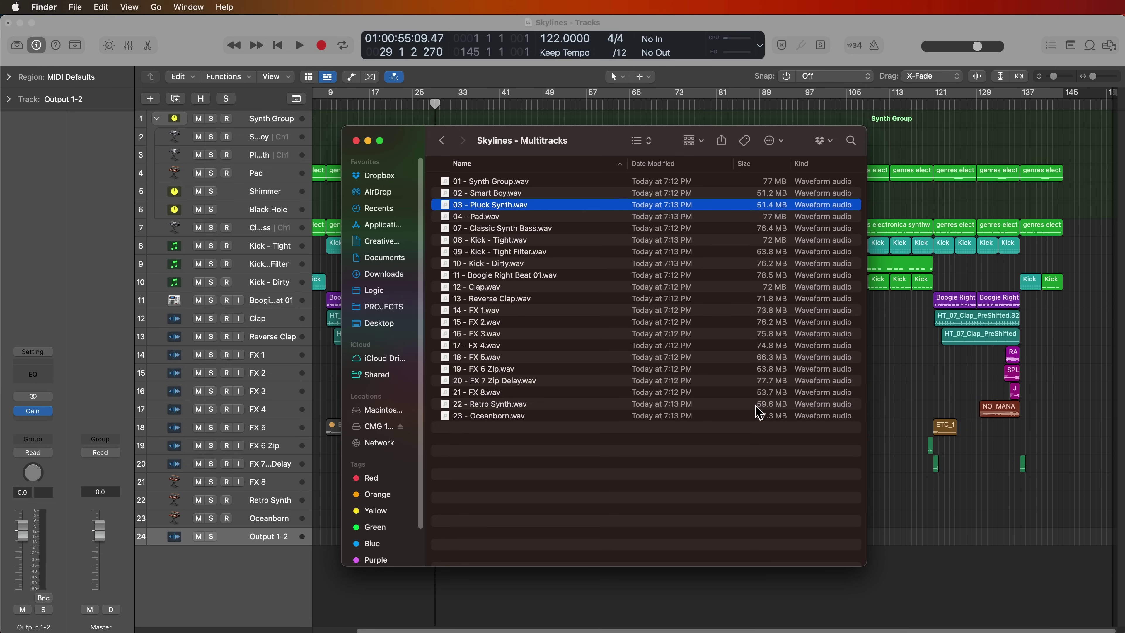
Preview the exported 01 - Synth Group.wav file from about 1:19, and close the preview
{"action": "key", "text": "Up"}
{"action": "key", "text": "Up"}
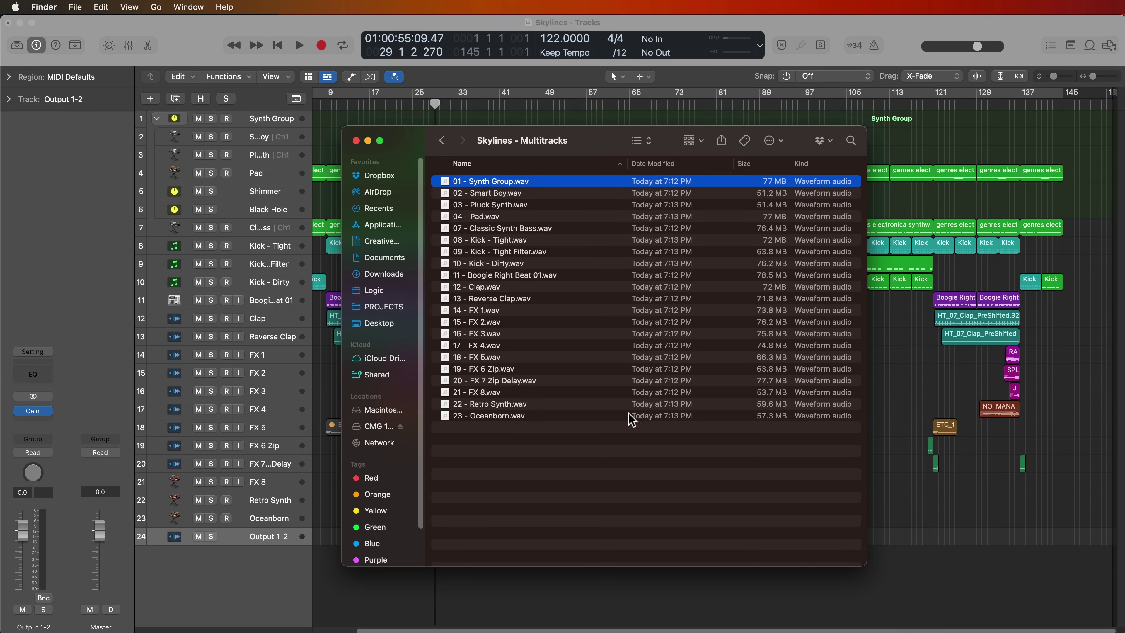
{"action": "key", "text": "space"}
{"action": "left_click_drag", "start_coordinate": [762, 565], "coordinate": [738, 565]}
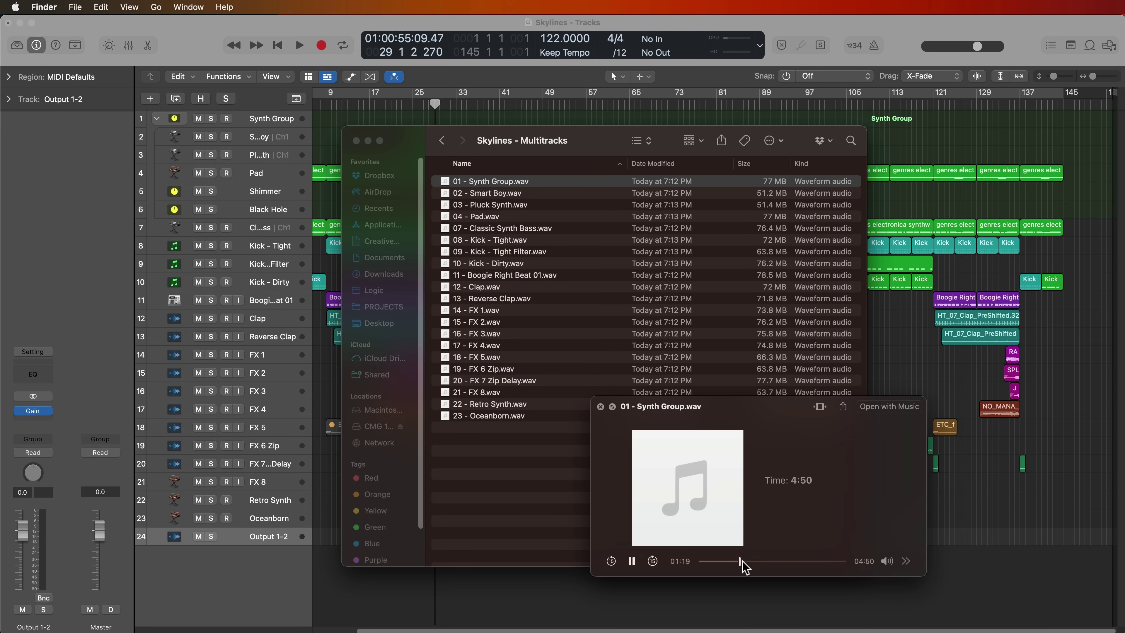
{"action": "key", "text": "space"}
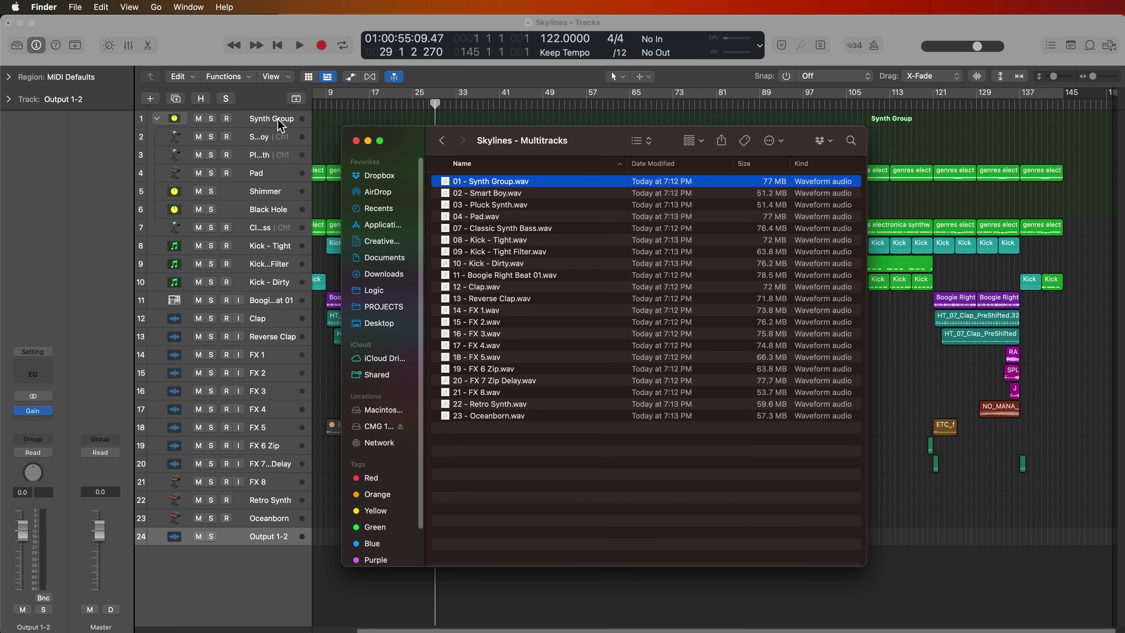
Highlight 02 - Smart Boy.wav through 04 - Pad.wav to point out the exported synth subtracks, and clear the selection
{"action": "left_click", "coordinate": [555, 196]}
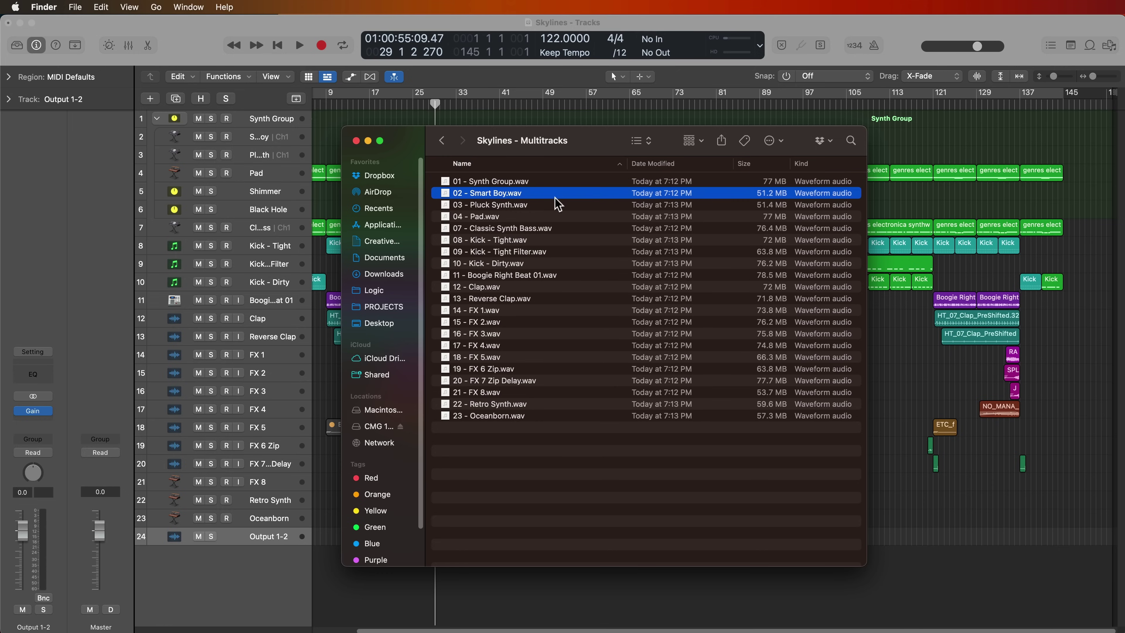
{"action": "left_click", "coordinate": [534, 217], "text": "shift"}
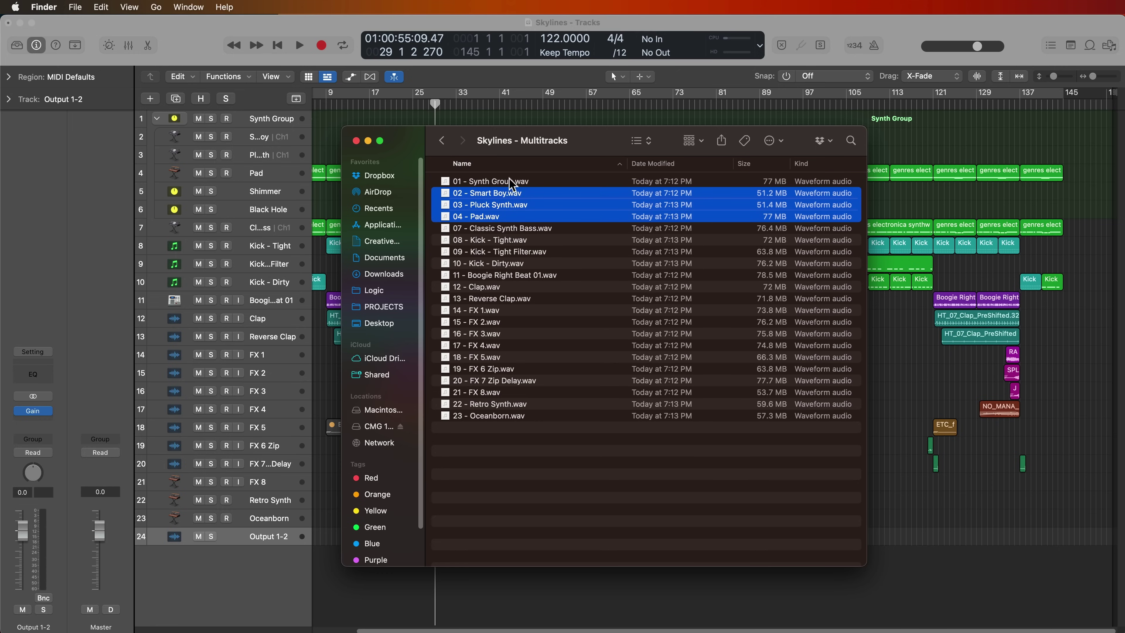
{"action": "left_click", "coordinate": [509, 451]}
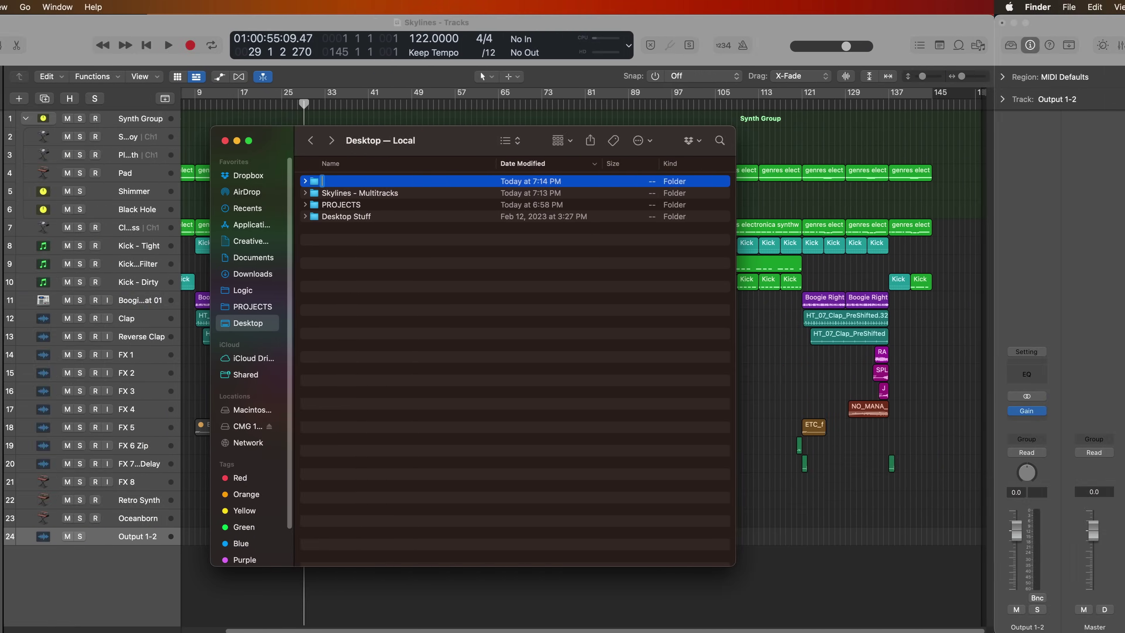
Name the new Desktop folder "Skylines - Stems" and close the Finder window
{"action": "type", "text": "Skylines - Stems"}
{"action": "key", "text": "Return"}
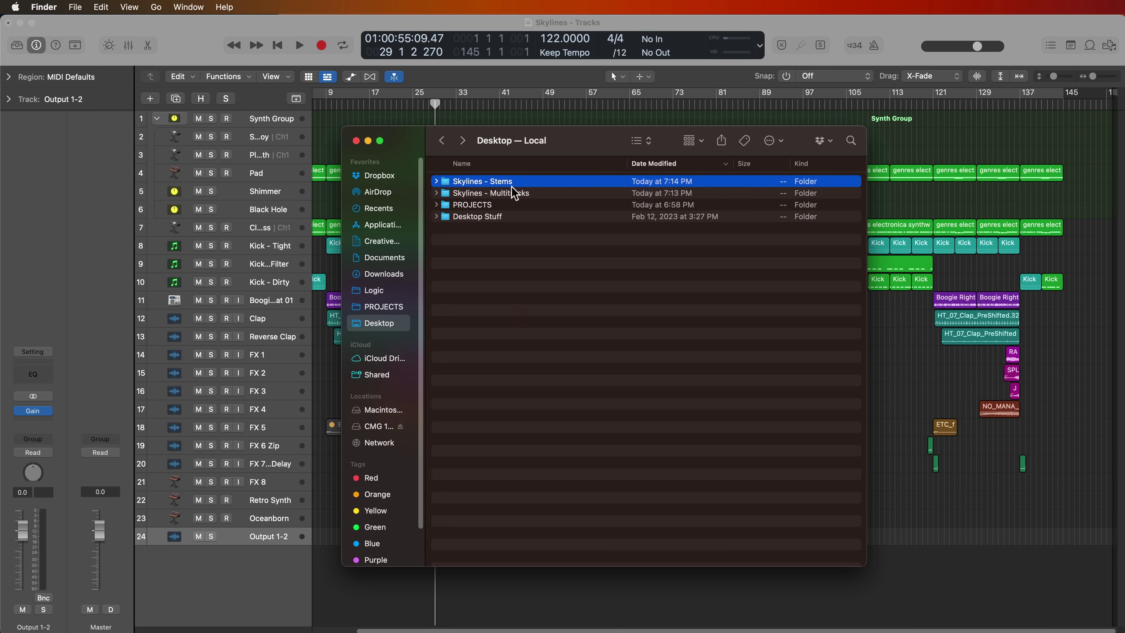
{"action": "left_click", "coordinate": [356, 141]}
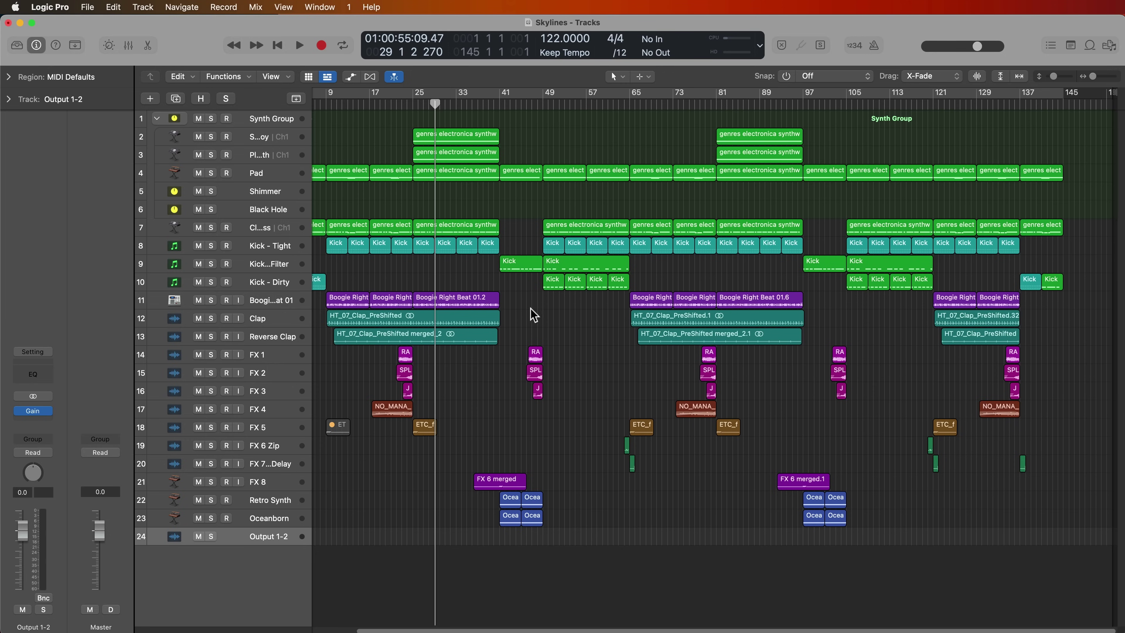
Collapse the Synth Group track stack and increase its track height, with record enable turned off
{"action": "left_click", "coordinate": [279, 119]}
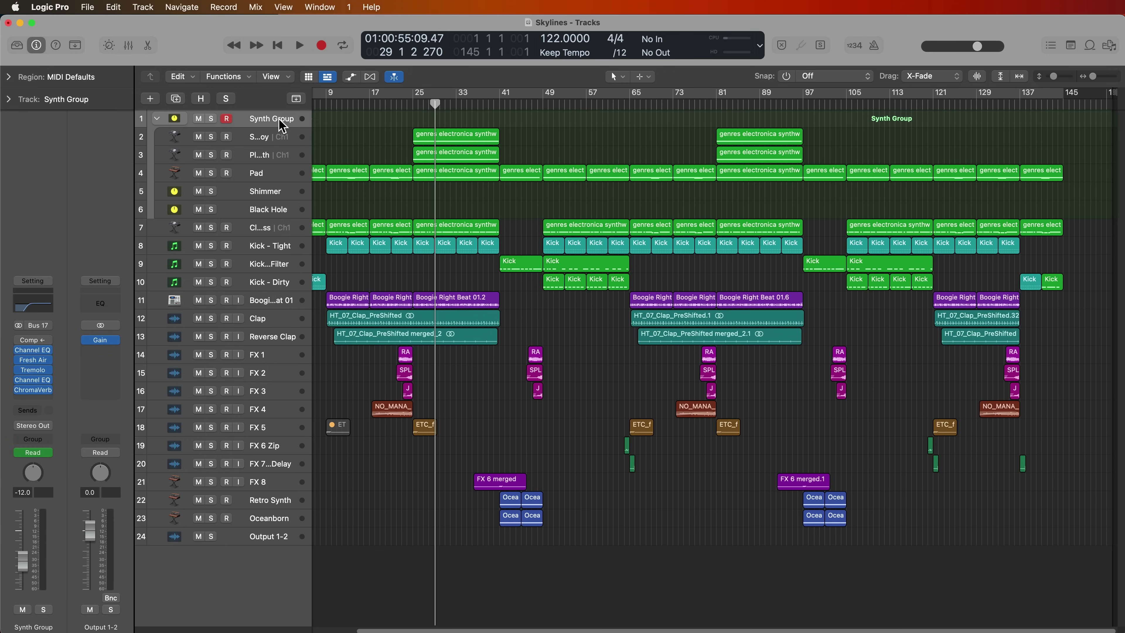
{"action": "left_click", "coordinate": [156, 118]}
{"action": "left_click", "coordinate": [226, 118]}
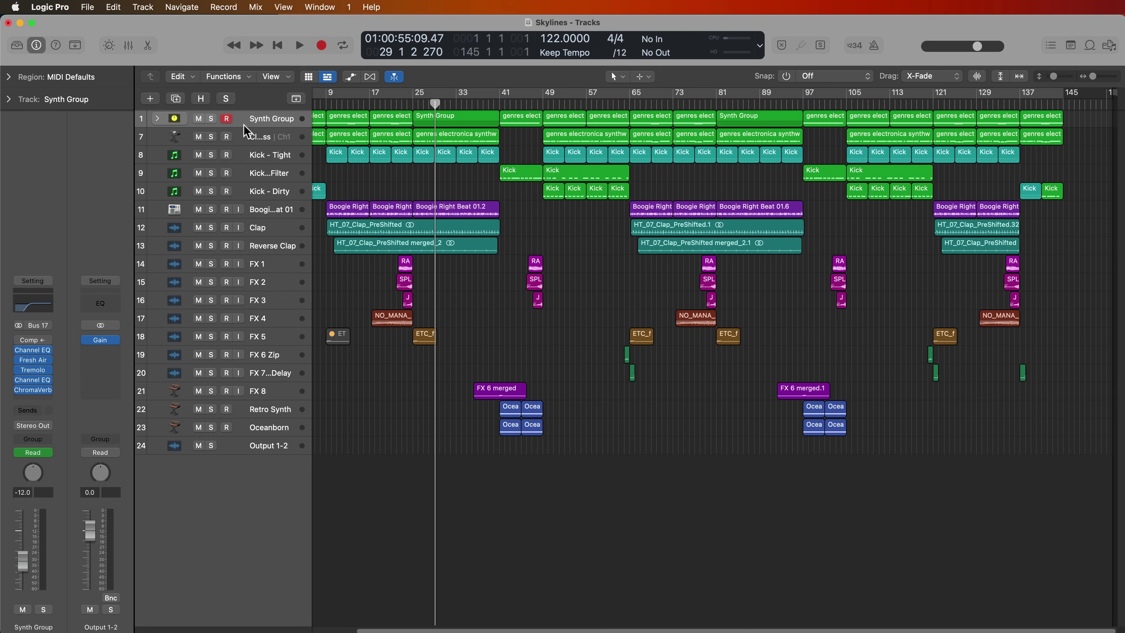
{"action": "left_click_drag", "start_coordinate": [242, 129], "coordinate": [234, 220]}
{"action": "left_click", "coordinate": [226, 172]}
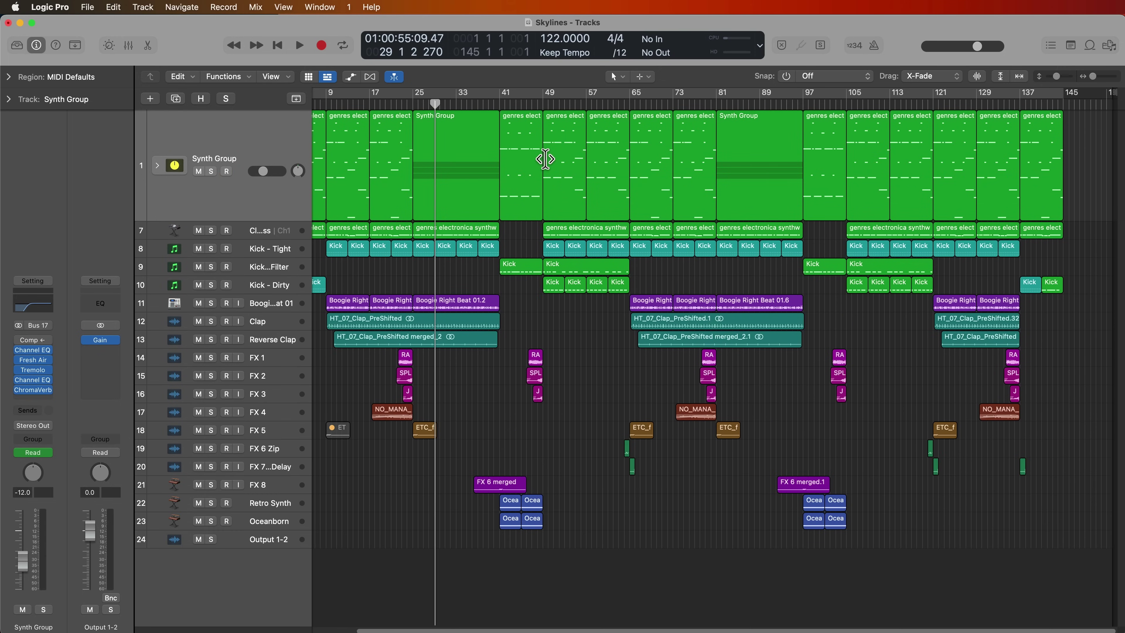
Return the playhead to the project start, and expand the Synth Group stack to view its subtracks before collapsing it again
{"action": "key", "text": "Return"}
{"action": "left_click", "coordinate": [158, 166]}
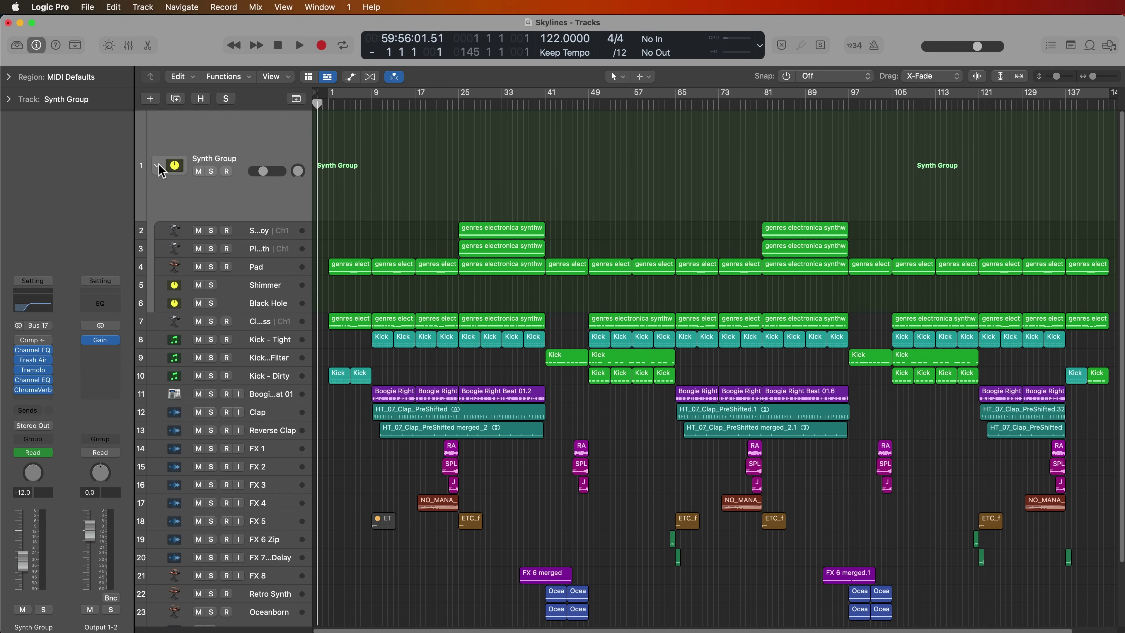
{"action": "left_click", "coordinate": [158, 167]}
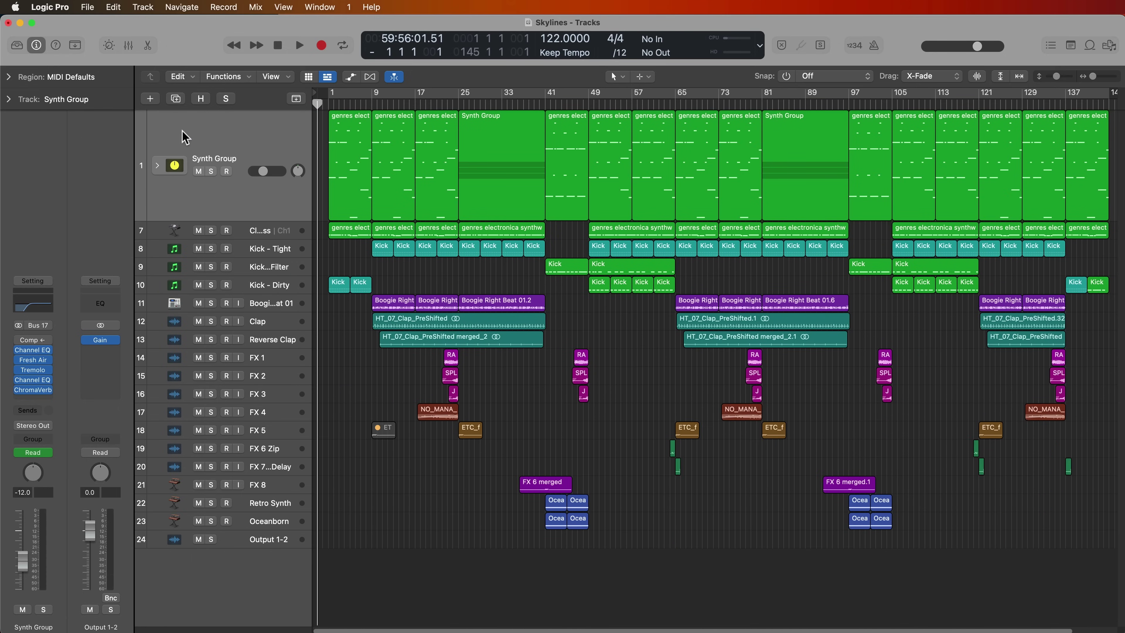
Examine the audio export options for the selected Synth Group track and leave them without exporting
{"action": "left_click", "coordinate": [89, 8]}
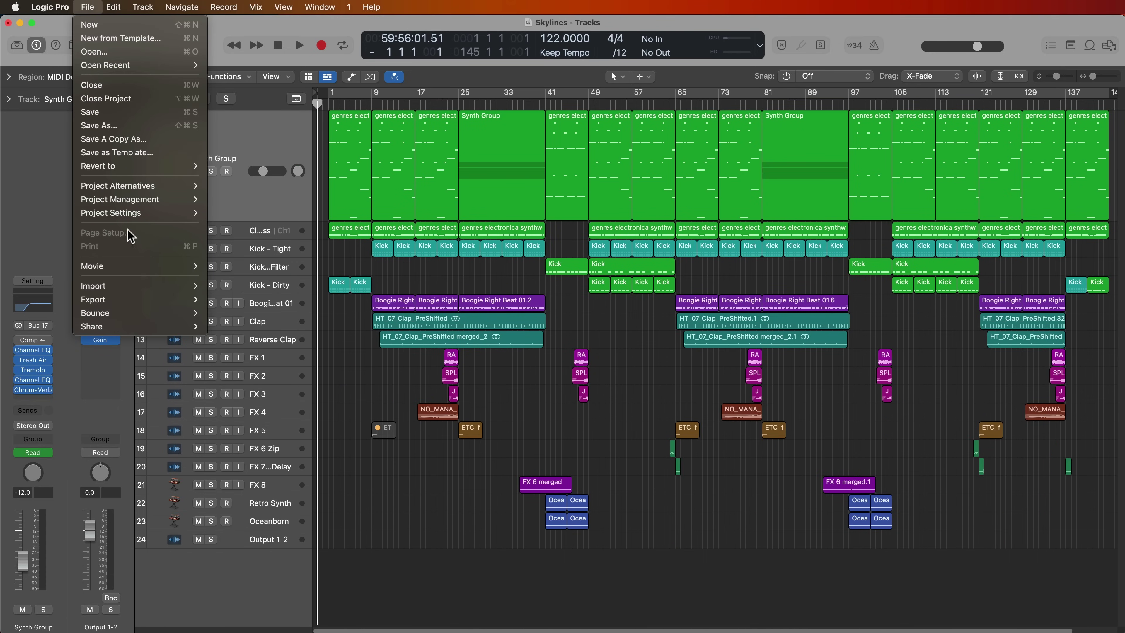
{"action": "mouse_move", "coordinate": [133, 301]}
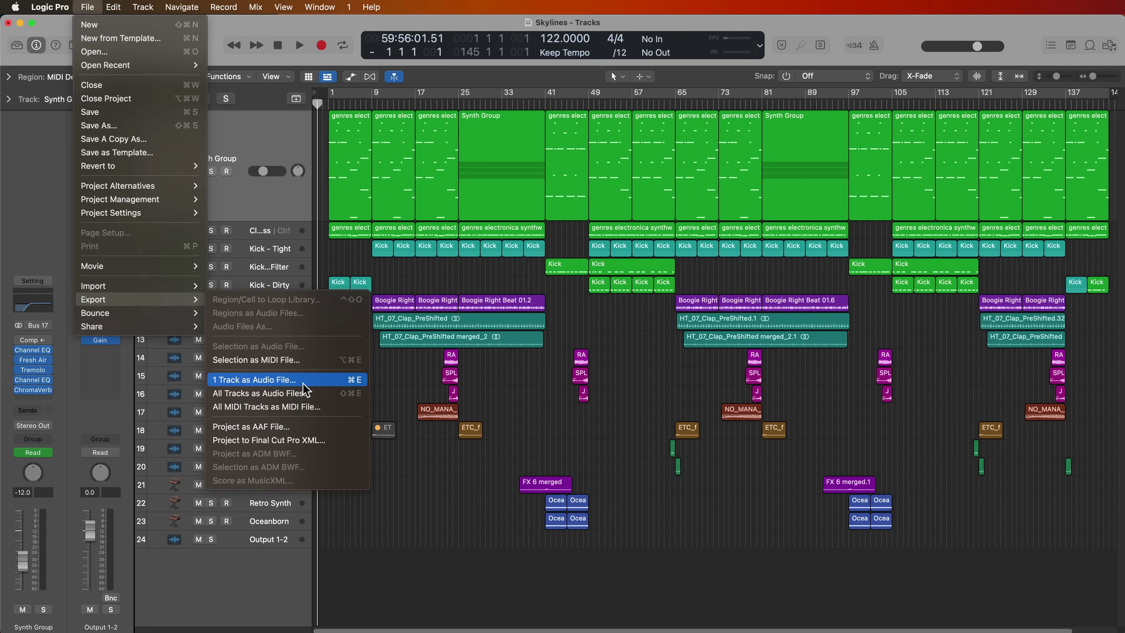
{"action": "left_click", "coordinate": [534, 390]}
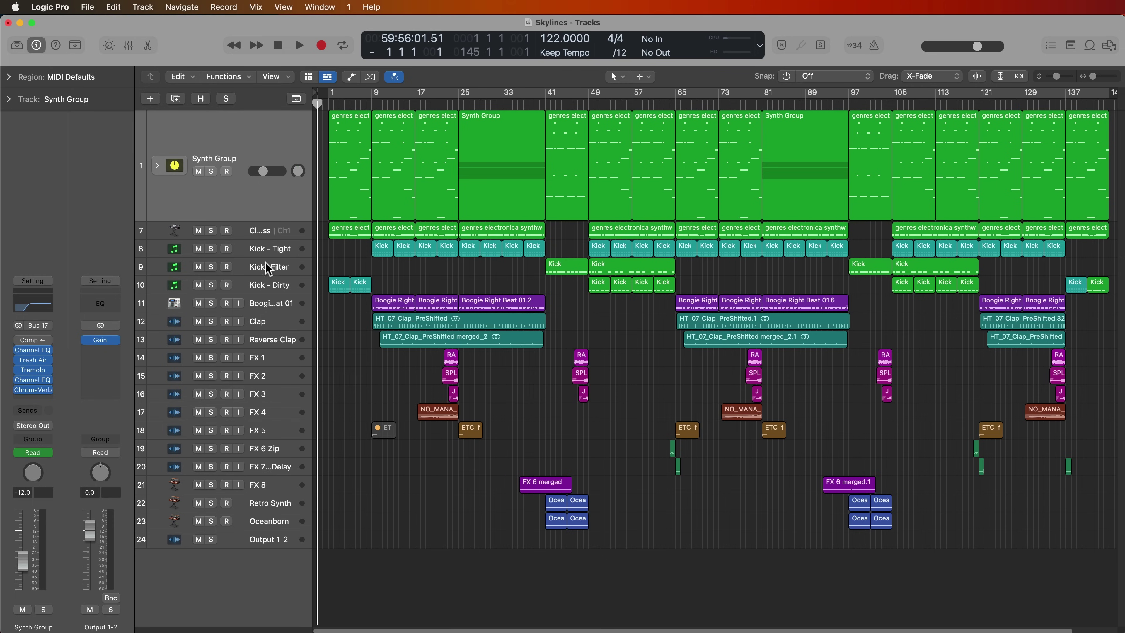
Select the Classic Synth Bass track, increase its track height, and extend the selection through Kick - Dirty
{"action": "left_click", "coordinate": [259, 237]}
{"action": "left_click_drag", "start_coordinate": [257, 238], "coordinate": [256, 284]}
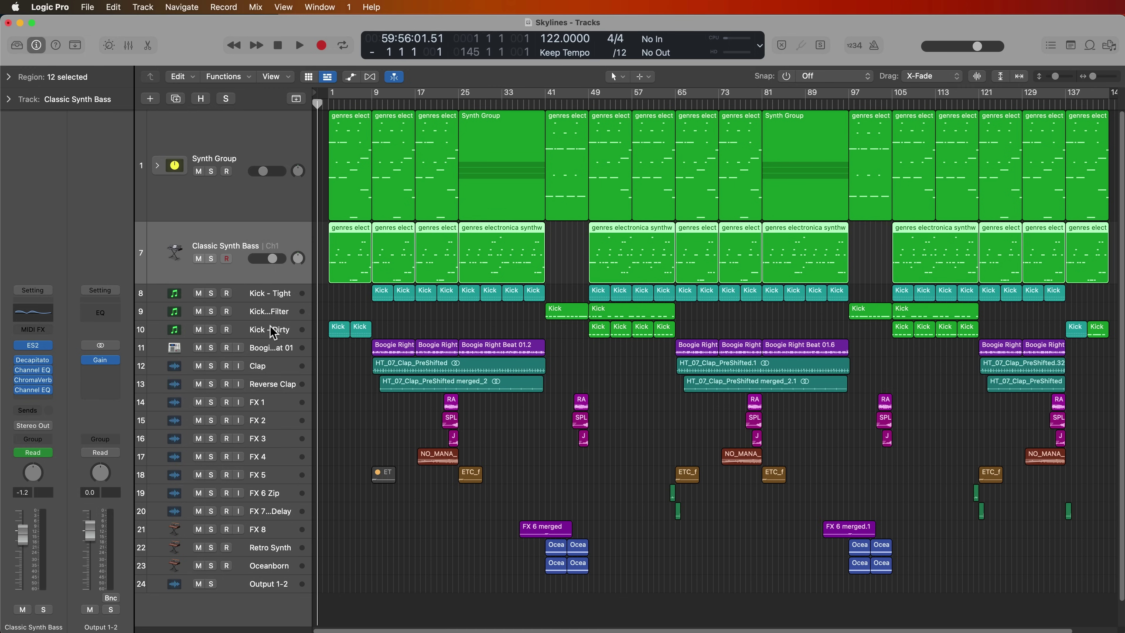
{"action": "left_click", "coordinate": [272, 333], "text": "shift"}
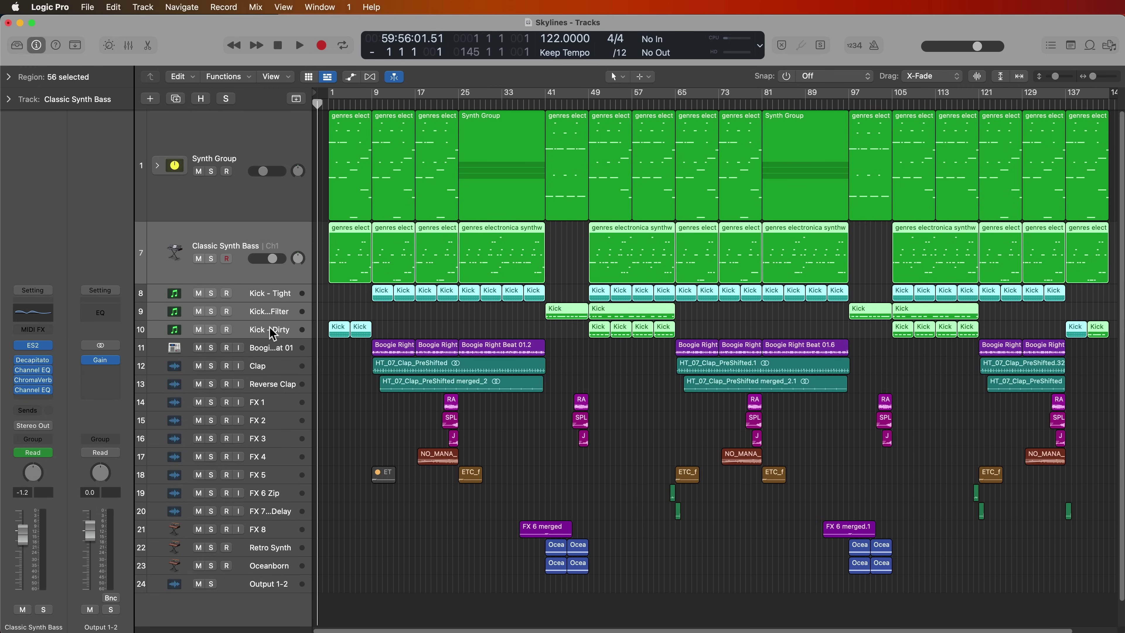
Listen to the Kick - Tight, Kick - Tight Filter and Kick - Dirty tracks soloed from just before bar 57, and unsolo them
{"action": "left_click", "coordinate": [240, 288]}
{"action": "left_click", "coordinate": [239, 333], "text": "shift"}
{"action": "left_click", "coordinate": [211, 292]}
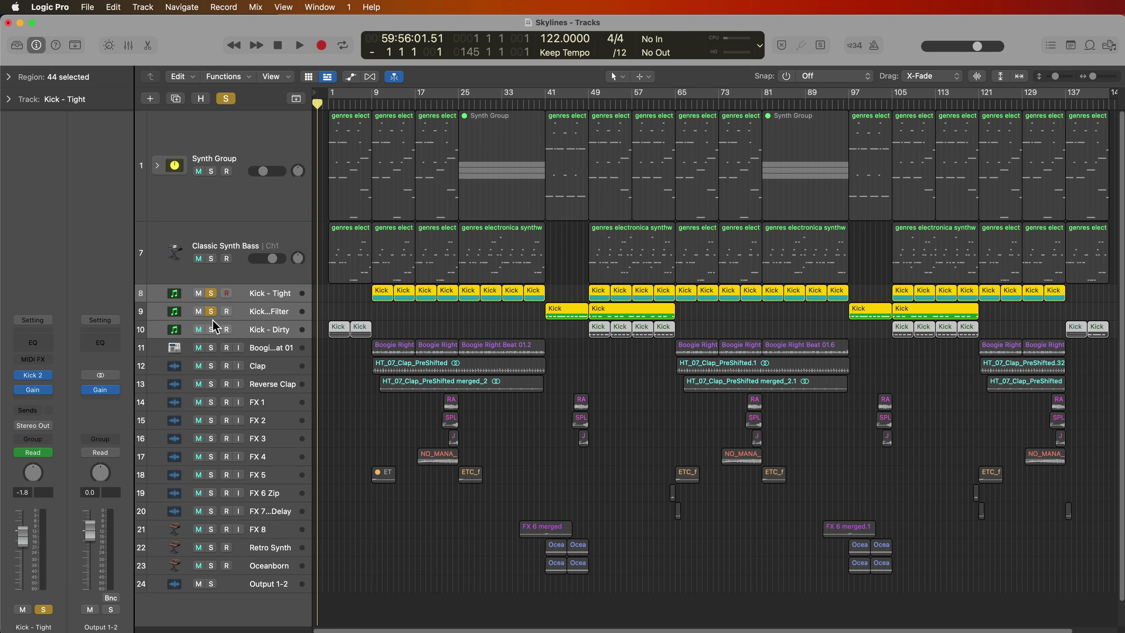
{"action": "double_click", "coordinate": [625, 104]}
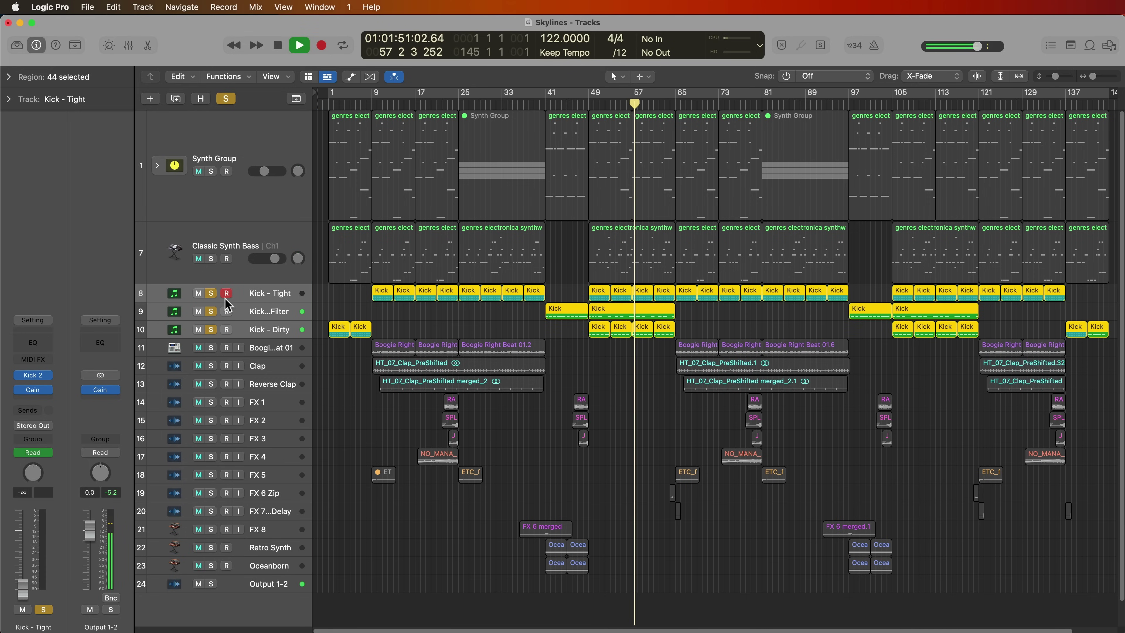
{"action": "key", "text": "space"}
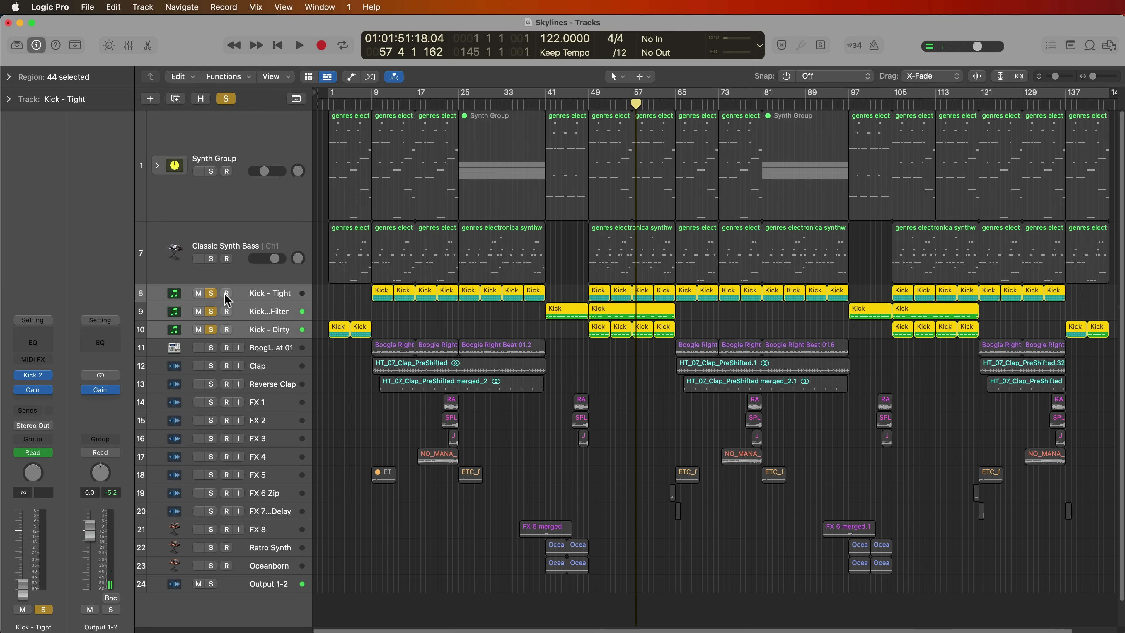
{"action": "left_click_drag", "start_coordinate": [211, 294], "coordinate": [210, 329]}
Group the three selected kick tracks into a summing stack named "Kicks"
{"action": "left_click", "coordinate": [143, 7]}
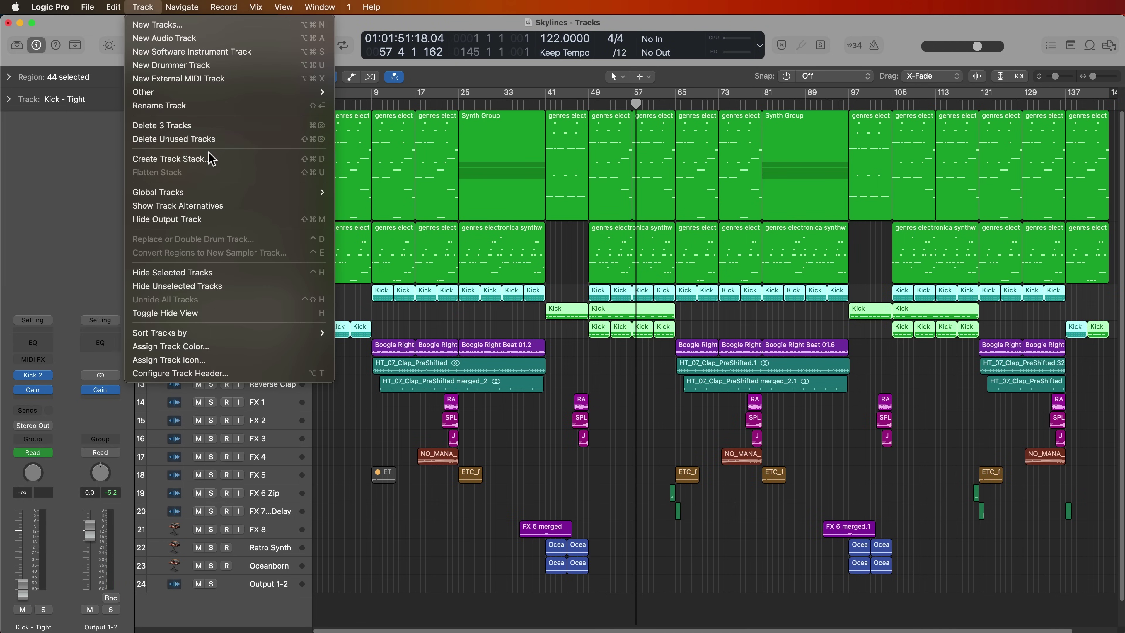
{"action": "left_click", "coordinate": [212, 165]}
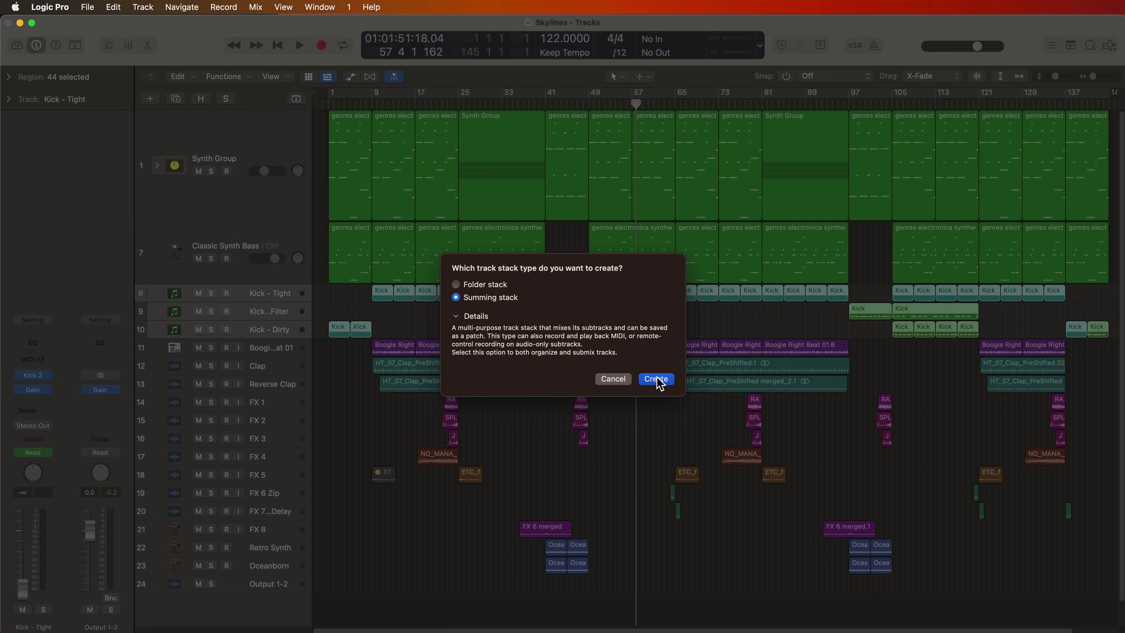
{"action": "left_click", "coordinate": [656, 376]}
{"action": "double_click", "coordinate": [265, 293]}
{"action": "type", "text": "K"}
{"action": "key", "text": "Return"}
Enlarge the tracks vertically, and listen to Boogie Right Beat 01, Clap and Reverse Clap soloed from about bar 19
{"action": "key", "text": "super+Down"}
{"action": "key", "text": "super+Down"}
{"action": "key", "text": "super+Down"}
{"action": "key", "text": "super+Down"}
{"action": "key", "text": "super+Down"}
{"action": "key", "text": "super+Down"}
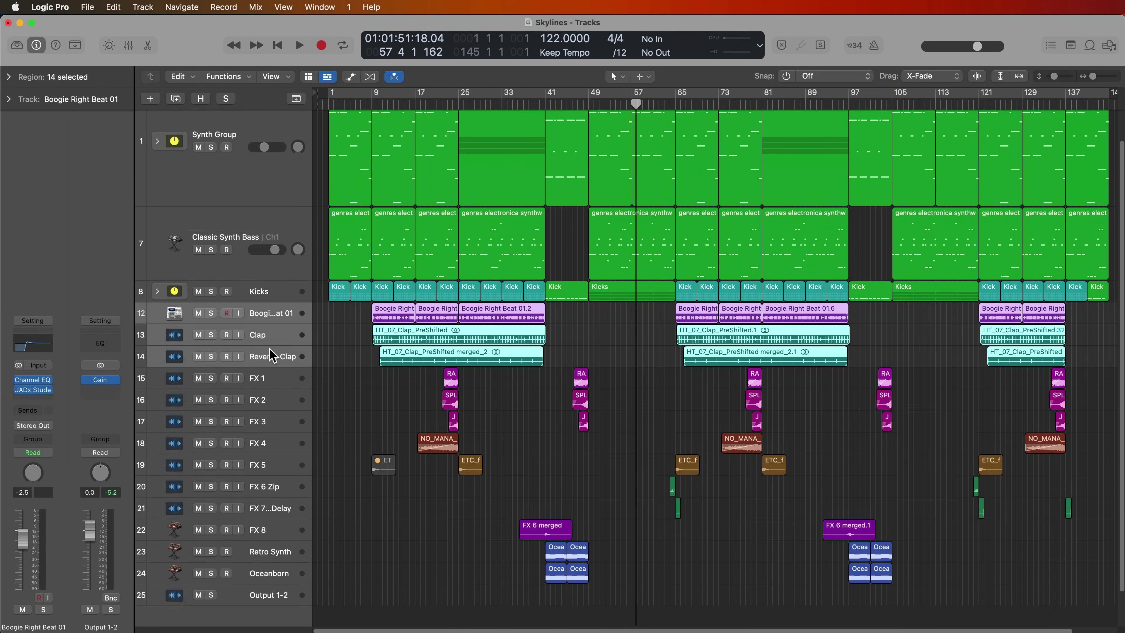
{"action": "key", "text": "super+Down"}
{"action": "key", "text": "s"}
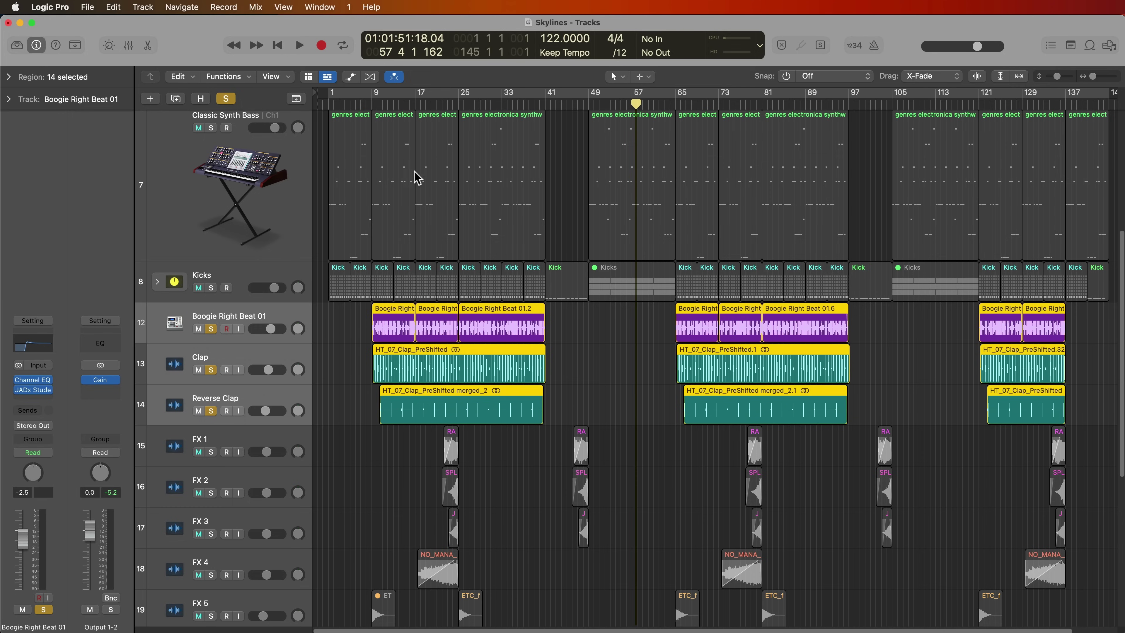
{"action": "left_click", "coordinate": [428, 101]}
{"action": "key", "text": "space"}
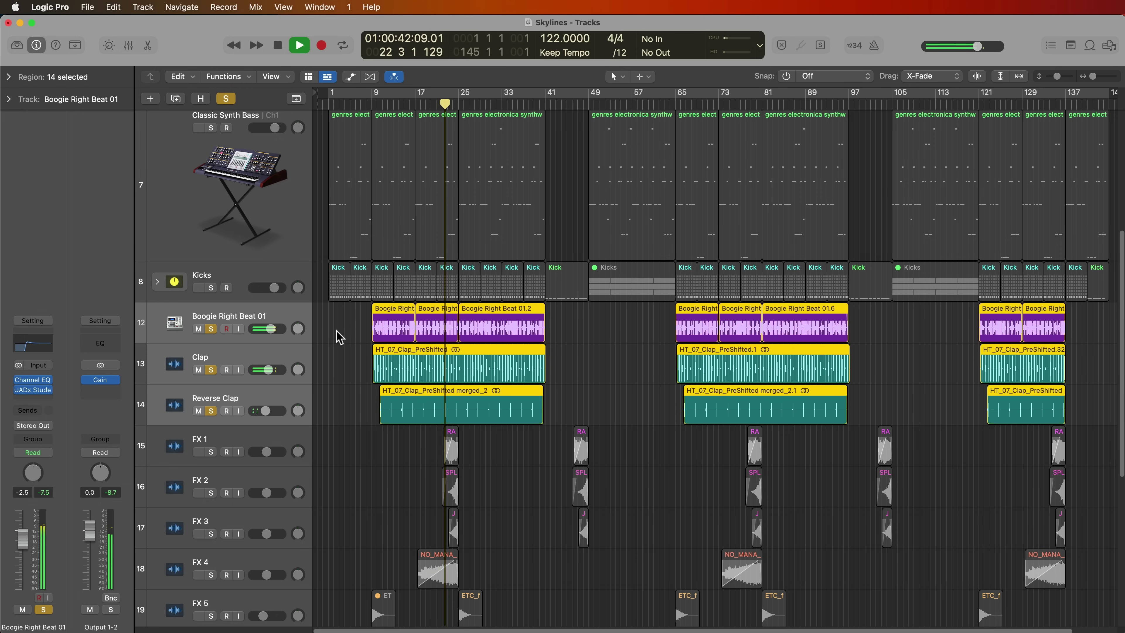
{"action": "key", "text": "space"}
Group Boogie Right Beat 01, Clap and Reverse Clap into a summing stack named "Main Beat"
{"action": "left_click", "coordinate": [142, 7]}
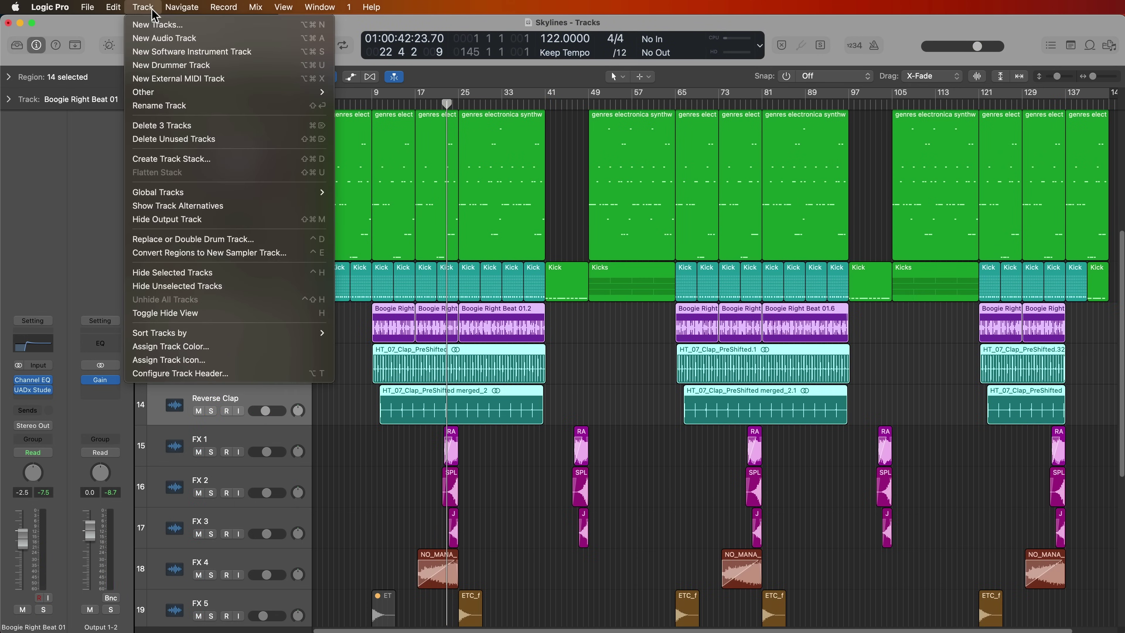
{"action": "left_click", "coordinate": [202, 161]}
{"action": "key", "text": "Return"}
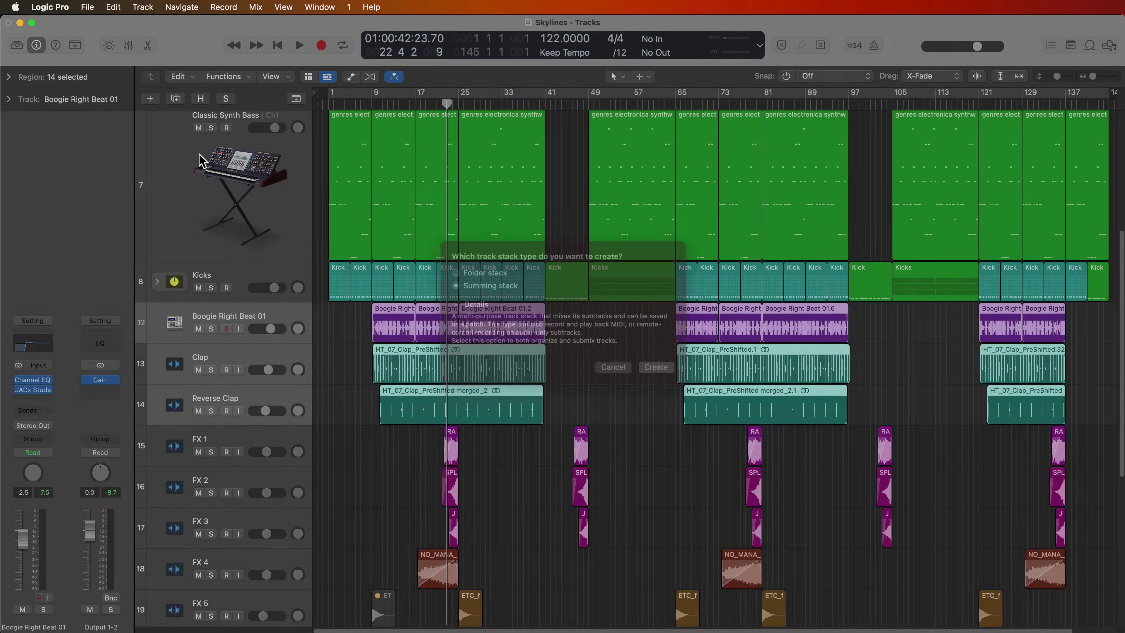
{"action": "type", "text": "Main Beat"}
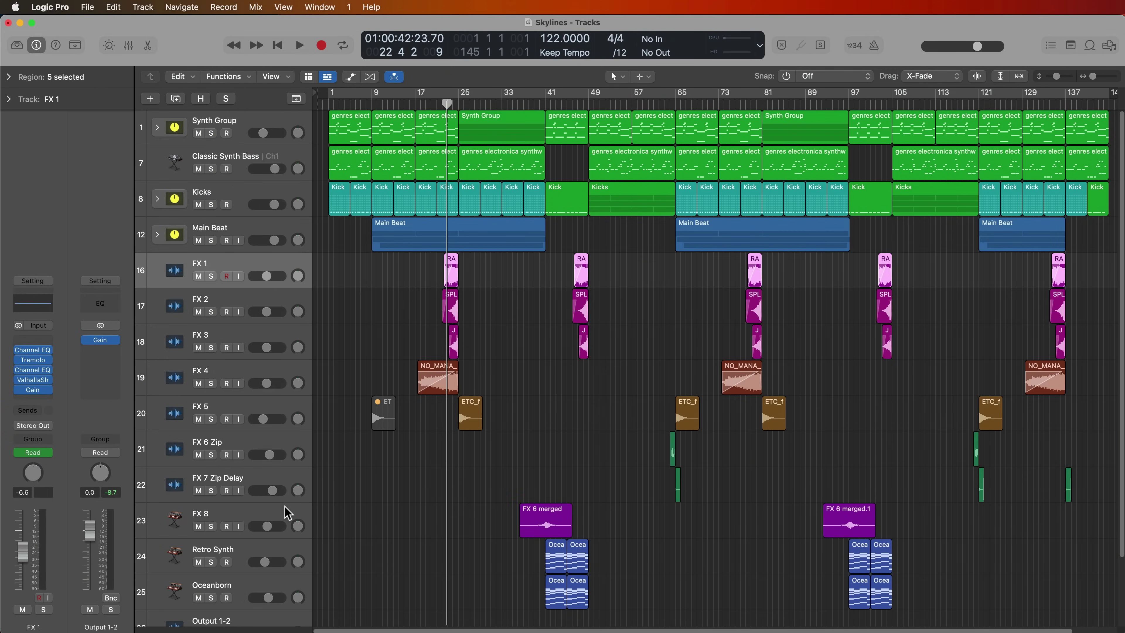
Group the tracks FX 1 through FX 8 into a summing stack named "FX" and collapse it
{"action": "left_click", "coordinate": [285, 507], "text": "shift"}
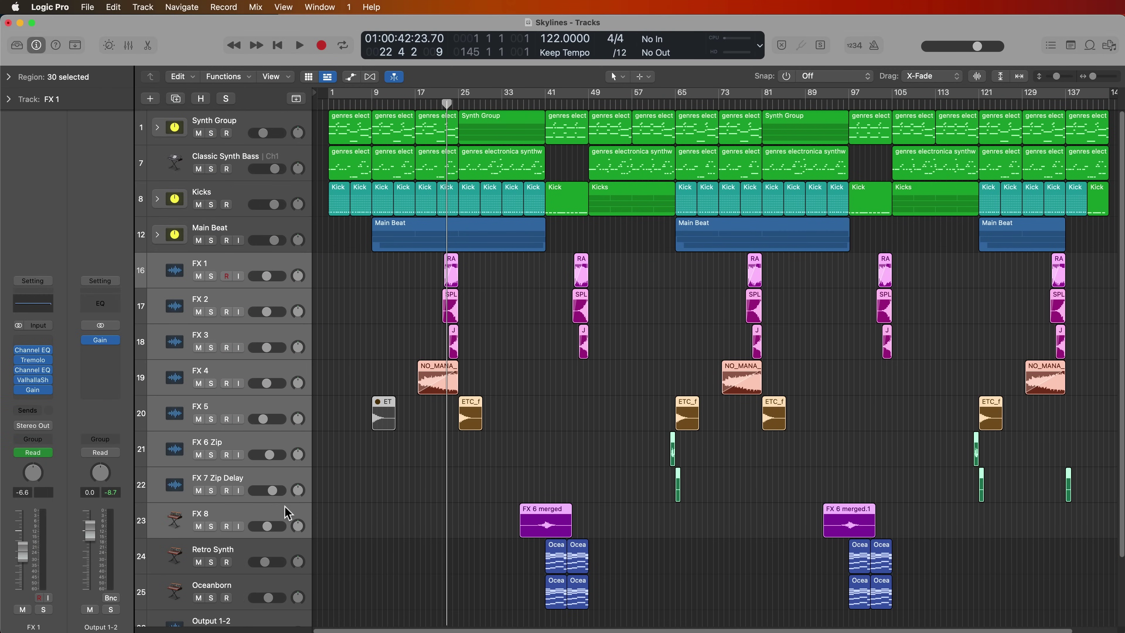
{"action": "left_click", "coordinate": [143, 7]}
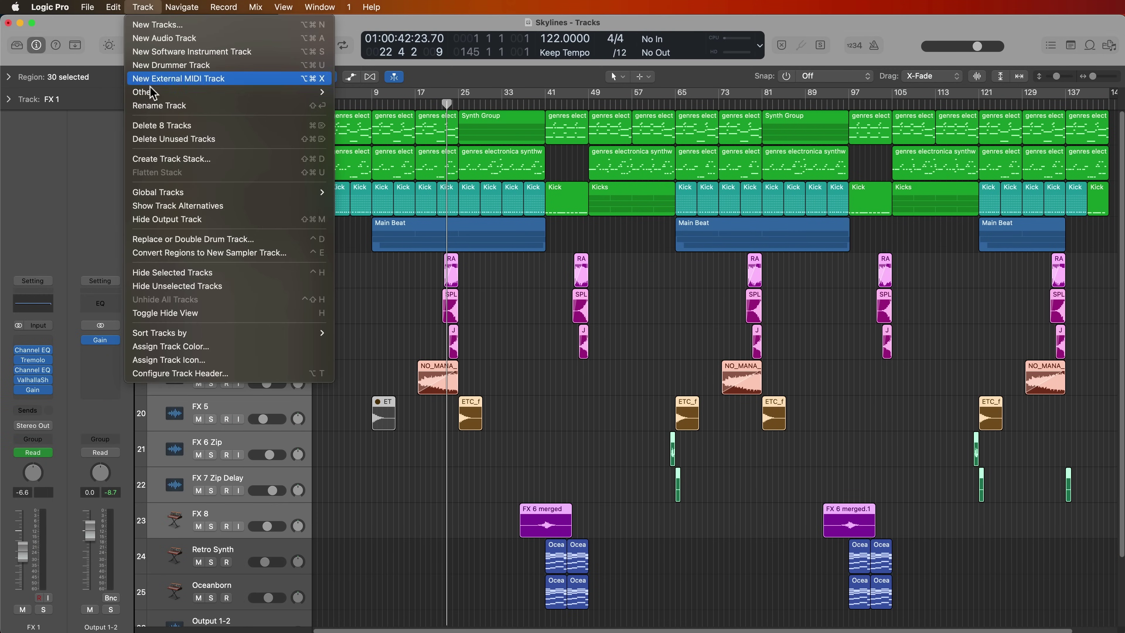
{"action": "left_click", "coordinate": [176, 160]}
{"action": "key", "text": "Return"}
{"action": "left_click", "coordinate": [202, 266]}
{"action": "double_click", "coordinate": [202, 266]}
{"action": "type", "text": "FX"}
{"action": "key", "text": "Return"}
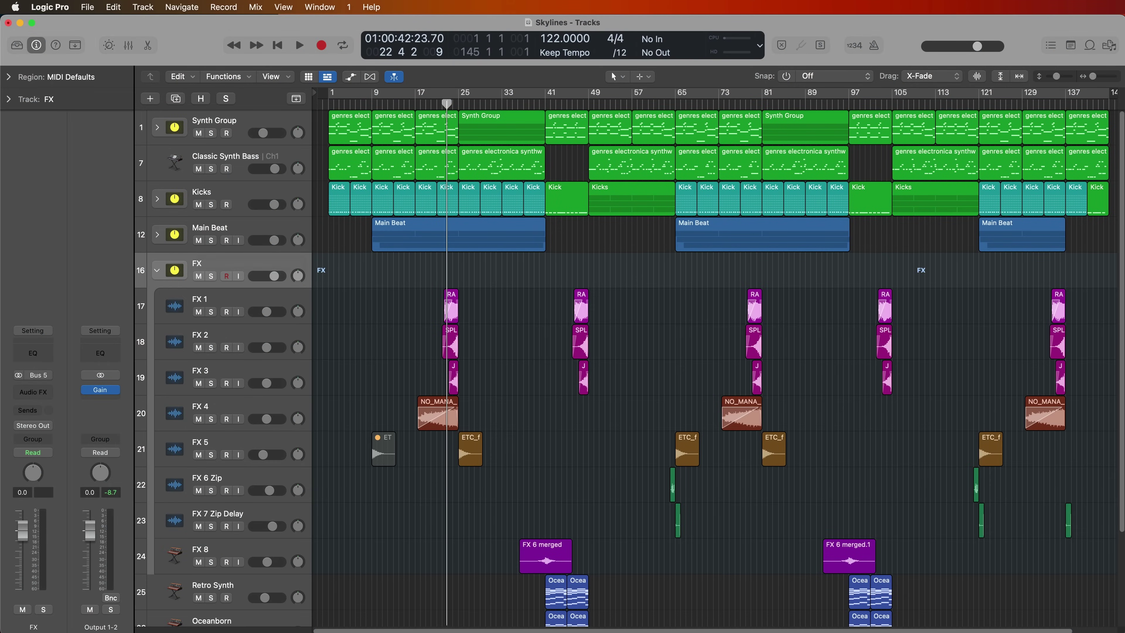
{"action": "left_click", "coordinate": [158, 272]}
Group the Retro Synth and Oceanborn tracks into a summing stack named "Pads" and collapse it
{"action": "left_click", "coordinate": [266, 296]}
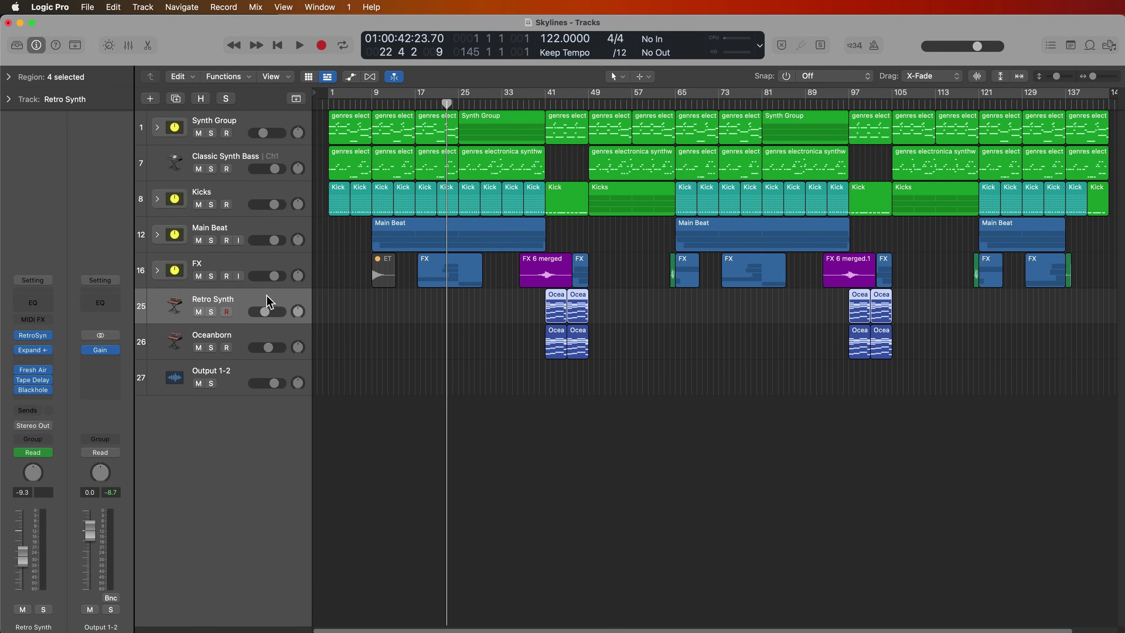
{"action": "left_click", "coordinate": [262, 345], "text": "shift"}
{"action": "left_click", "coordinate": [150, 8]}
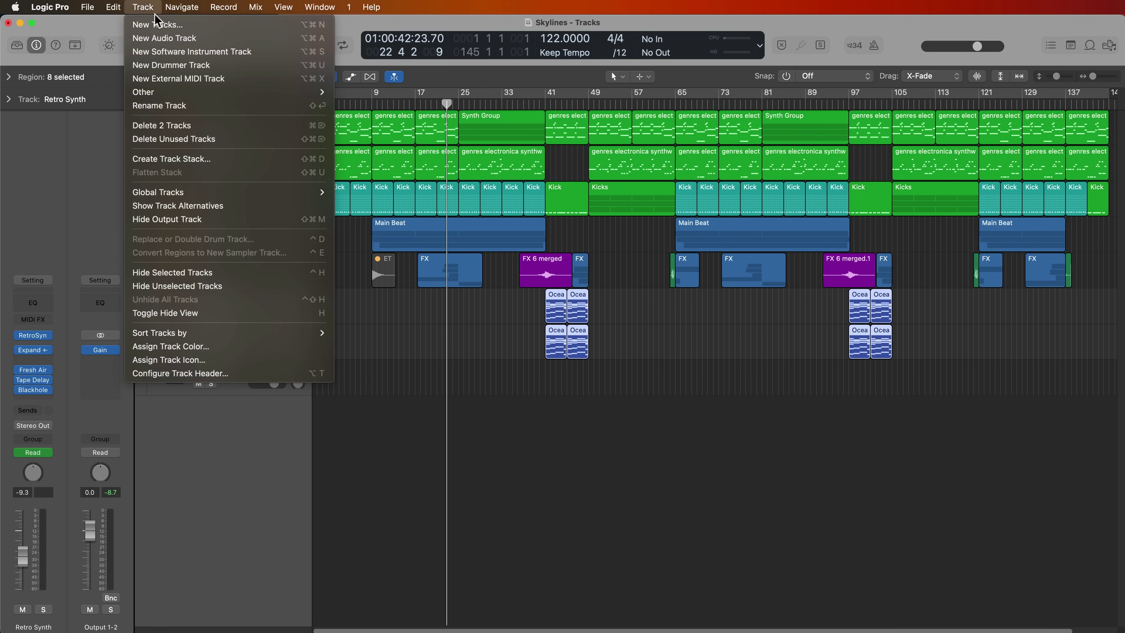
{"action": "left_click", "coordinate": [213, 158]}
{"action": "key", "text": "Return"}
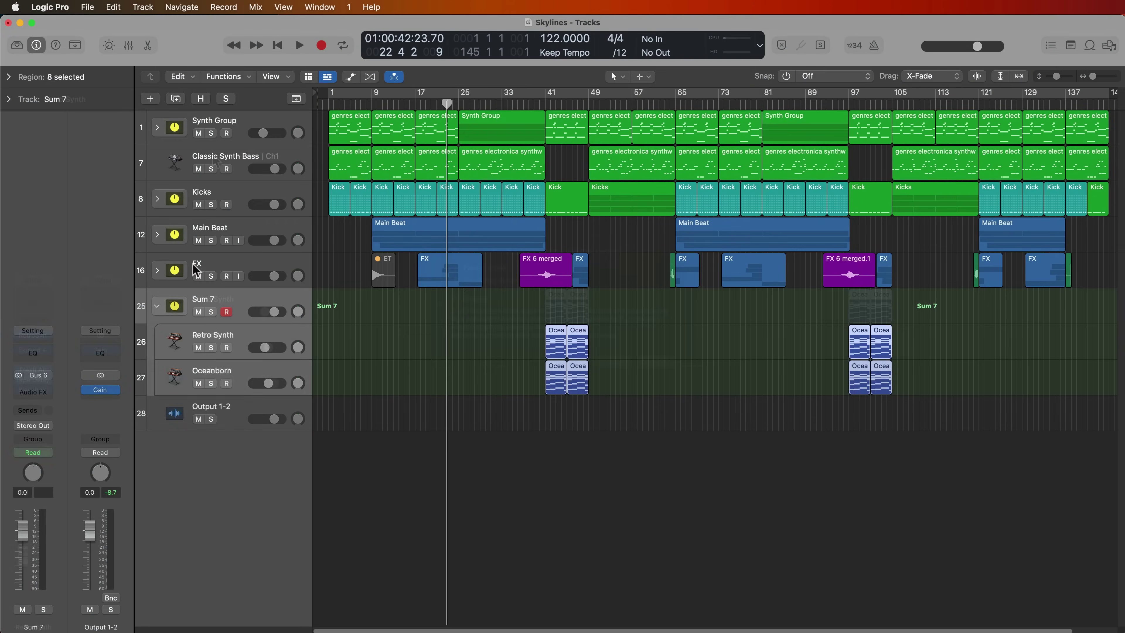
{"action": "double_click", "coordinate": [207, 299]}
{"action": "type", "text": "PA"}
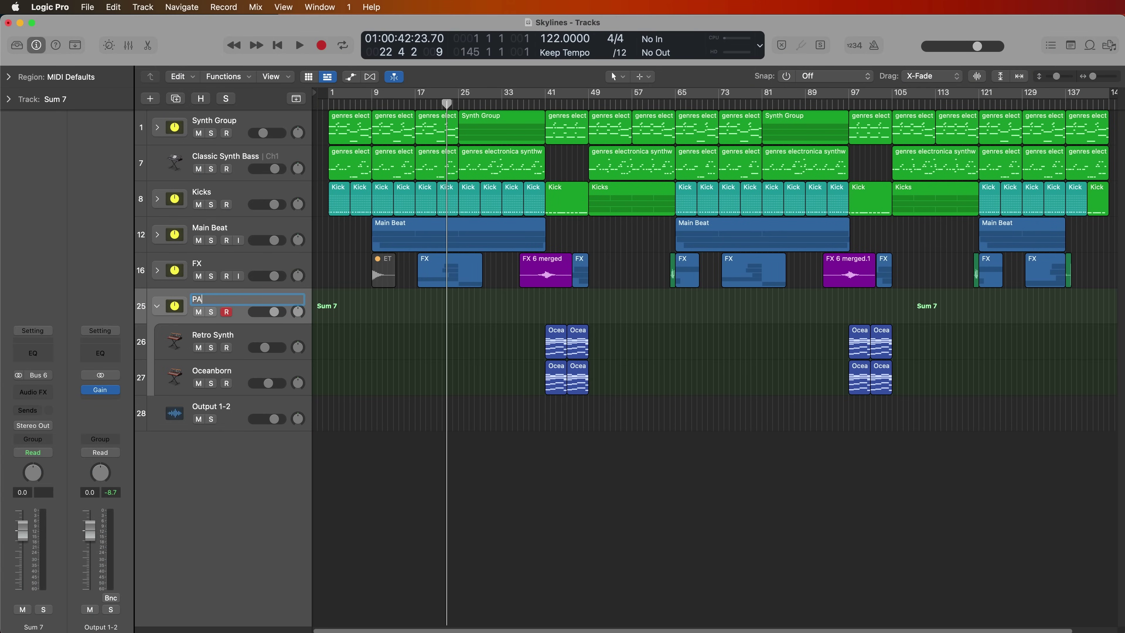
{"action": "type", "text": "ds"}
{"action": "key", "text": "Return"}
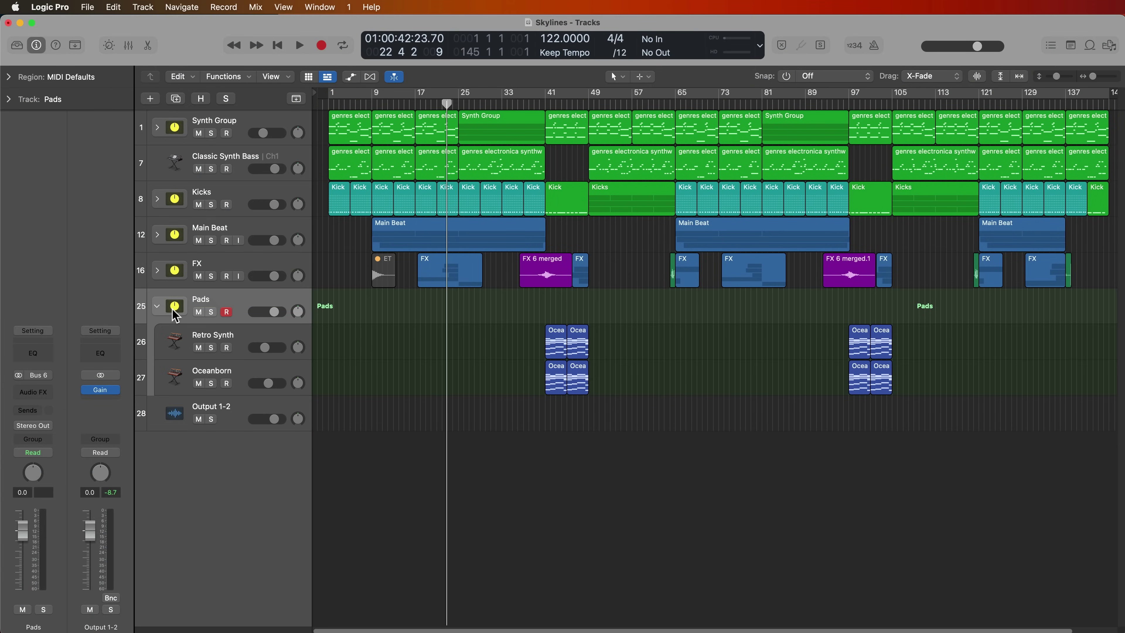
{"action": "left_click", "coordinate": [157, 305]}
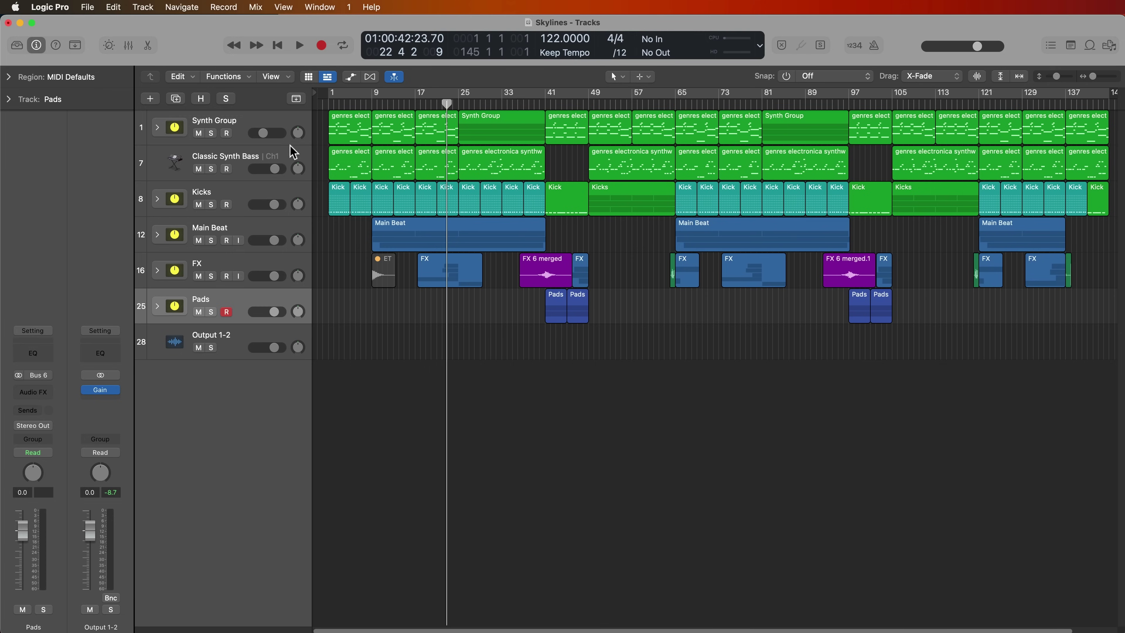
Select the six tracks from Synth Group through Pads with all their regions and start exporting them as audio files
{"action": "left_click", "coordinate": [279, 130]}
{"action": "key", "text": "Down"}
{"action": "key", "text": "Down"}
{"action": "key", "text": "Down"}
{"action": "key", "text": "Down"}
{"action": "key", "text": "Down"}
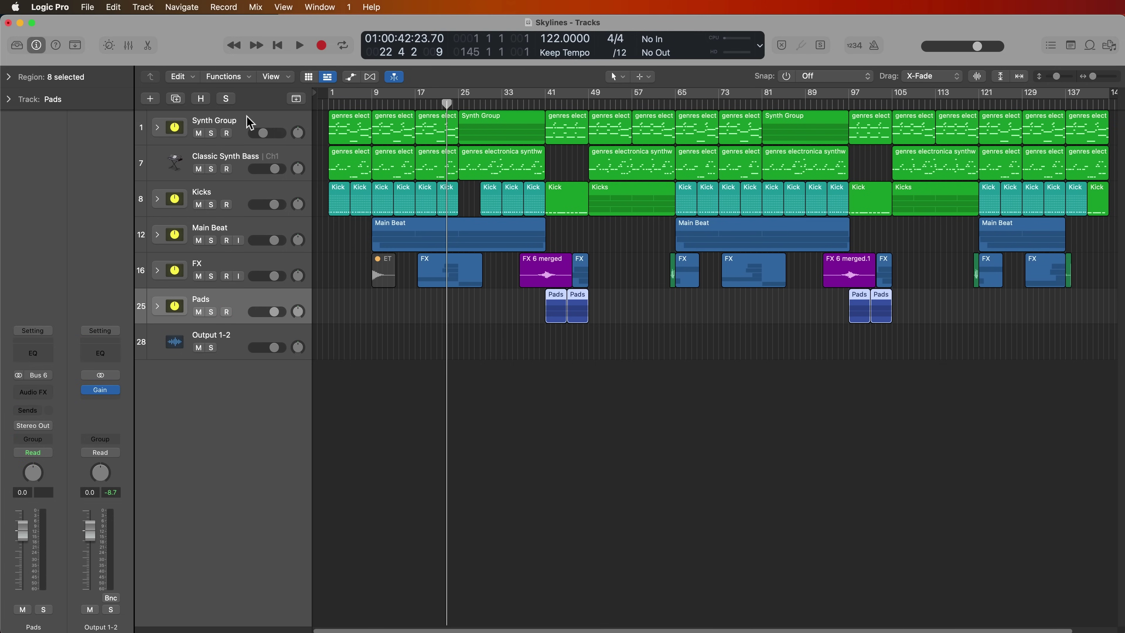
{"action": "key", "text": "super+a"}
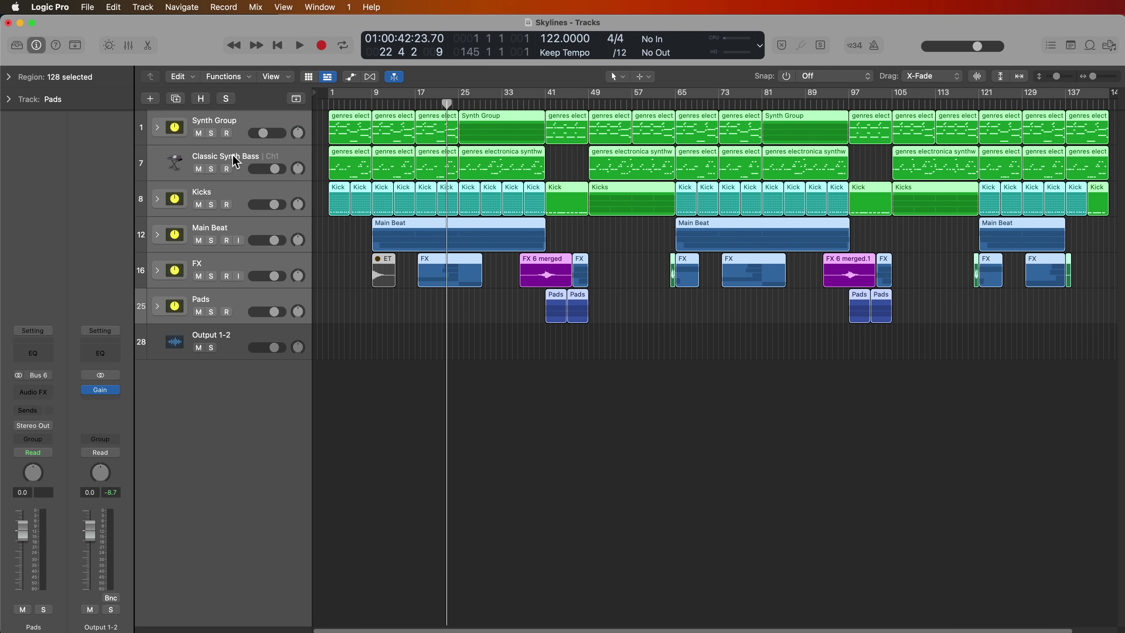
{"action": "left_click", "coordinate": [85, 7]}
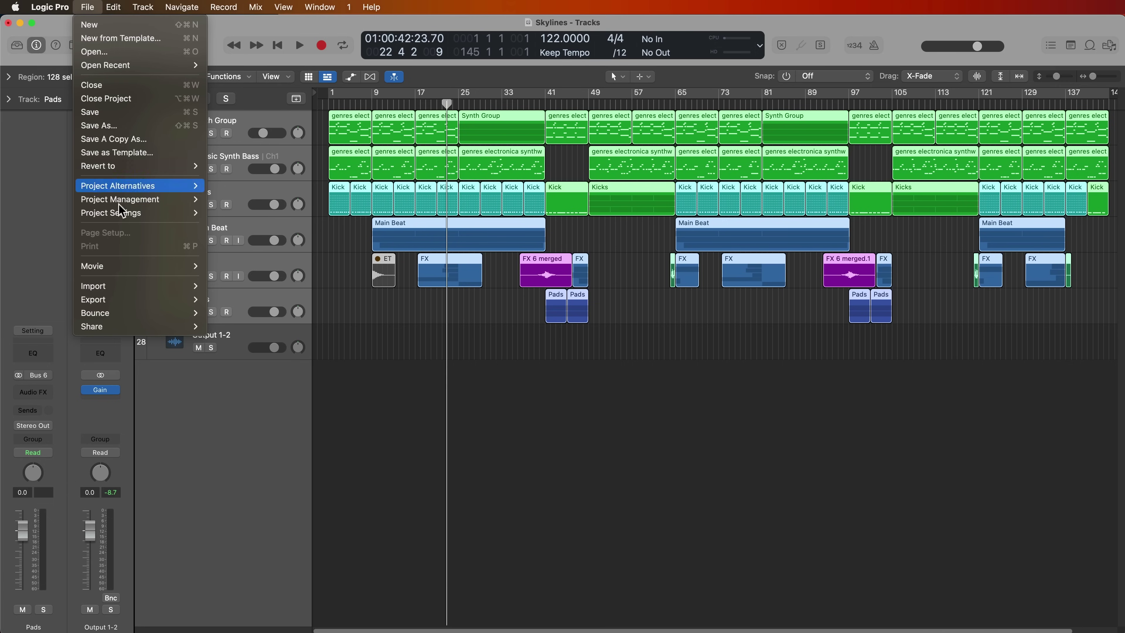
{"action": "mouse_move", "coordinate": [120, 301]}
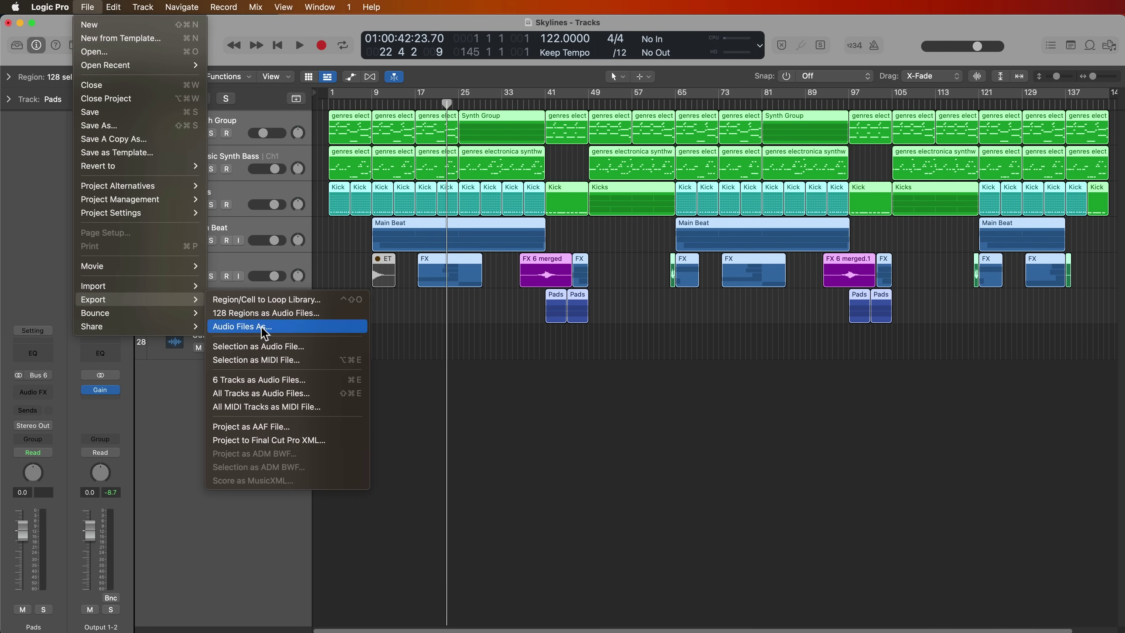
{"action": "left_click", "coordinate": [267, 383]}
Choose the "Skylines - Stems" folder on the Desktop as destination, include the audio tail, and export the stems
{"action": "left_click", "coordinate": [792, 123]}
{"action": "left_click", "coordinate": [783, 137]}
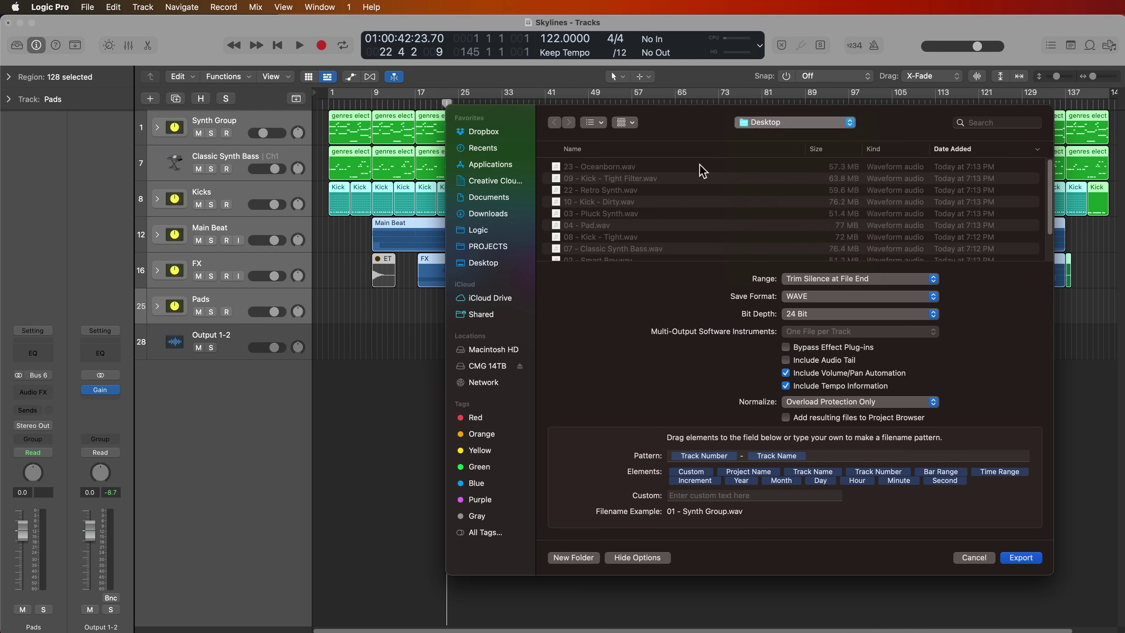
{"action": "double_click", "coordinate": [615, 167]}
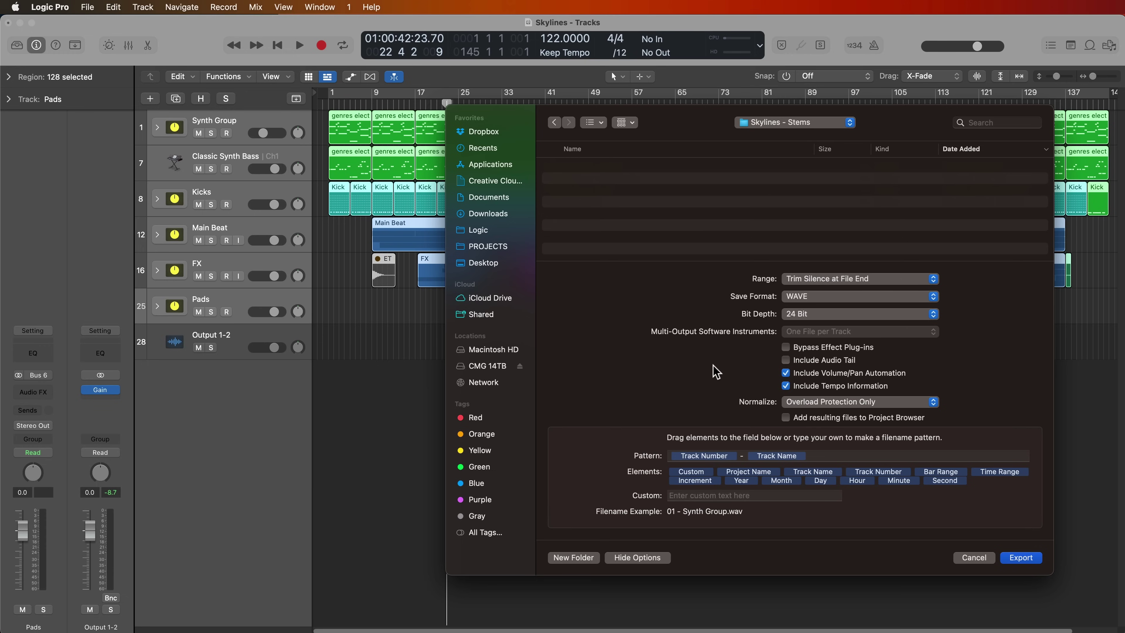
{"action": "left_click", "coordinate": [785, 359]}
{"action": "left_click", "coordinate": [1020, 558]}
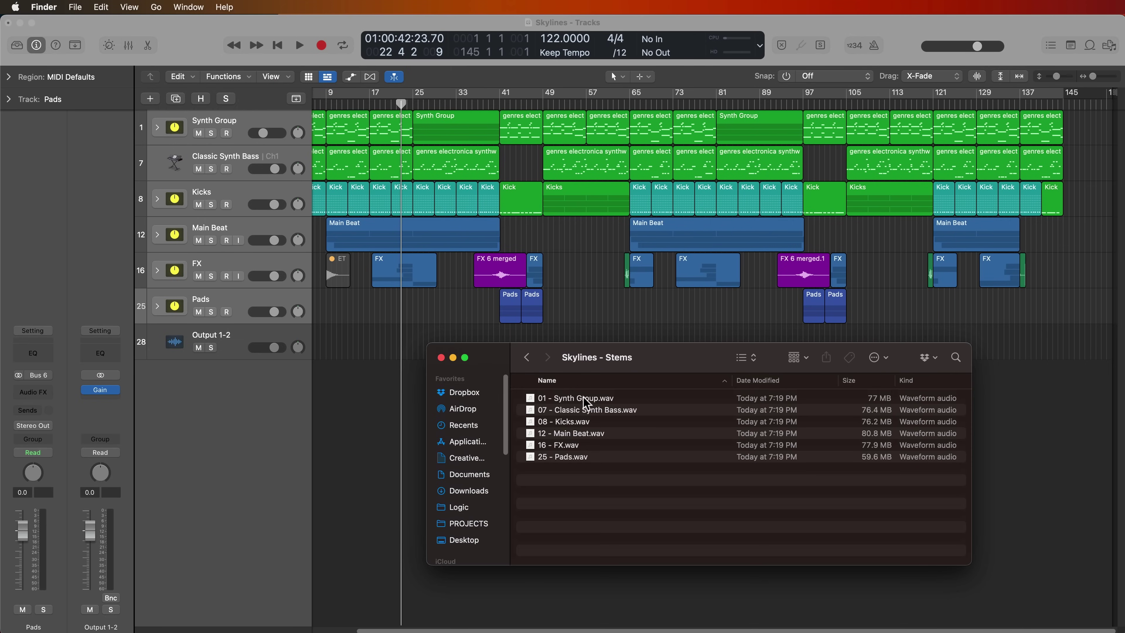
In Finder, preview 01 - Synth Group.wav and 07 - Classic Synth Bass.wav, skipping ahead within each file
{"action": "left_click", "coordinate": [585, 404]}
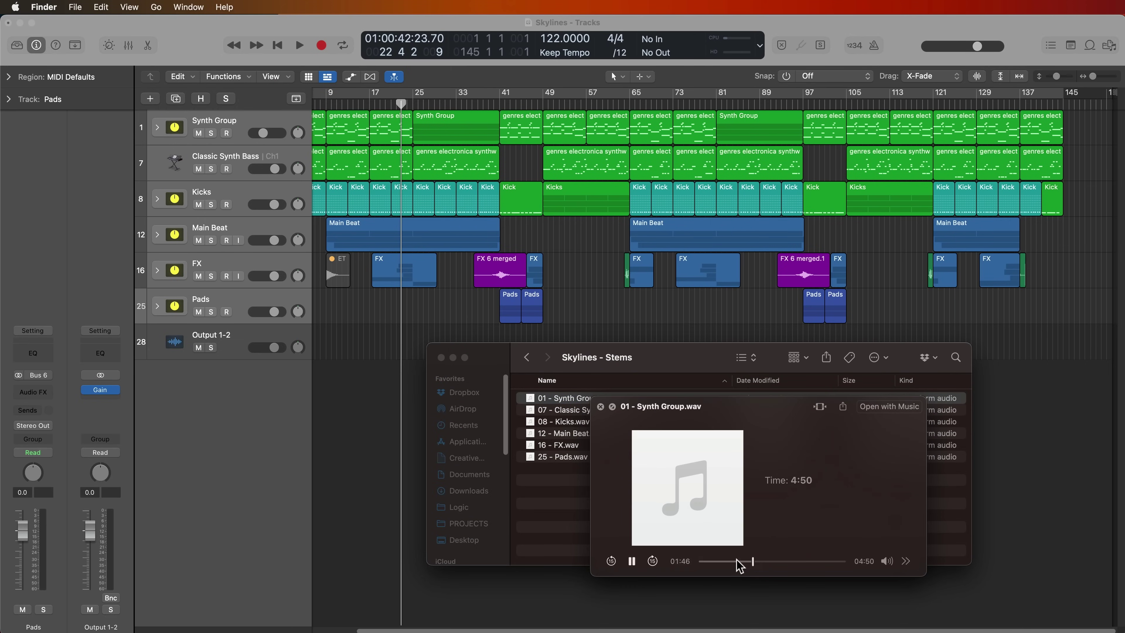
{"action": "left_click", "coordinate": [734, 560]}
{"action": "key", "text": "space"}
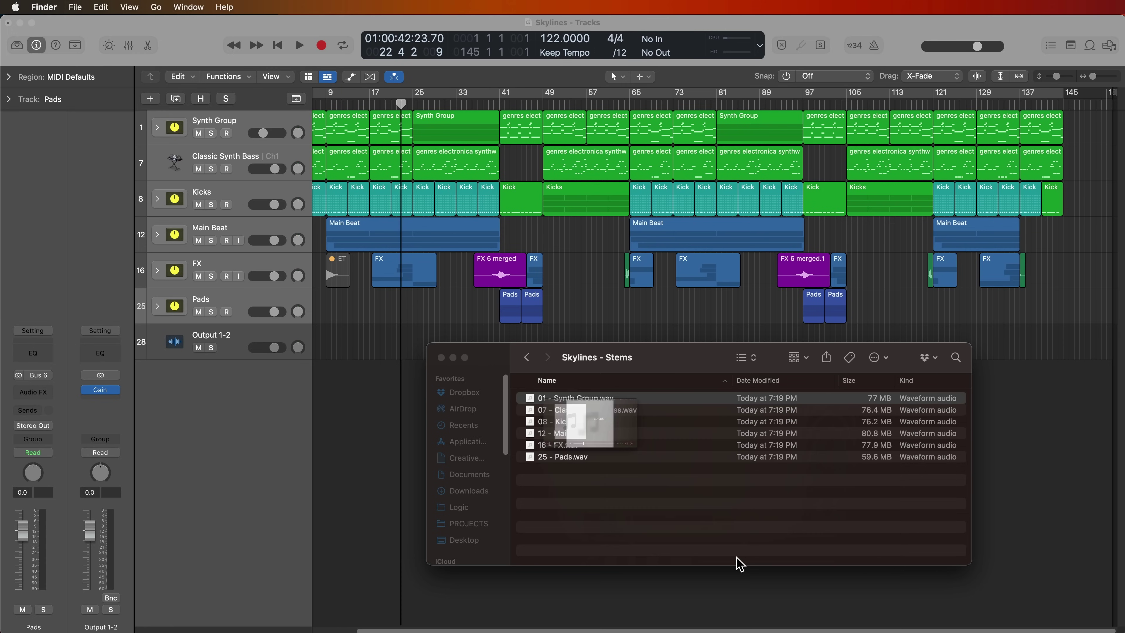
{"action": "key", "text": "Down"}
{"action": "key", "text": "space"}
{"action": "left_click", "coordinate": [726, 562]}
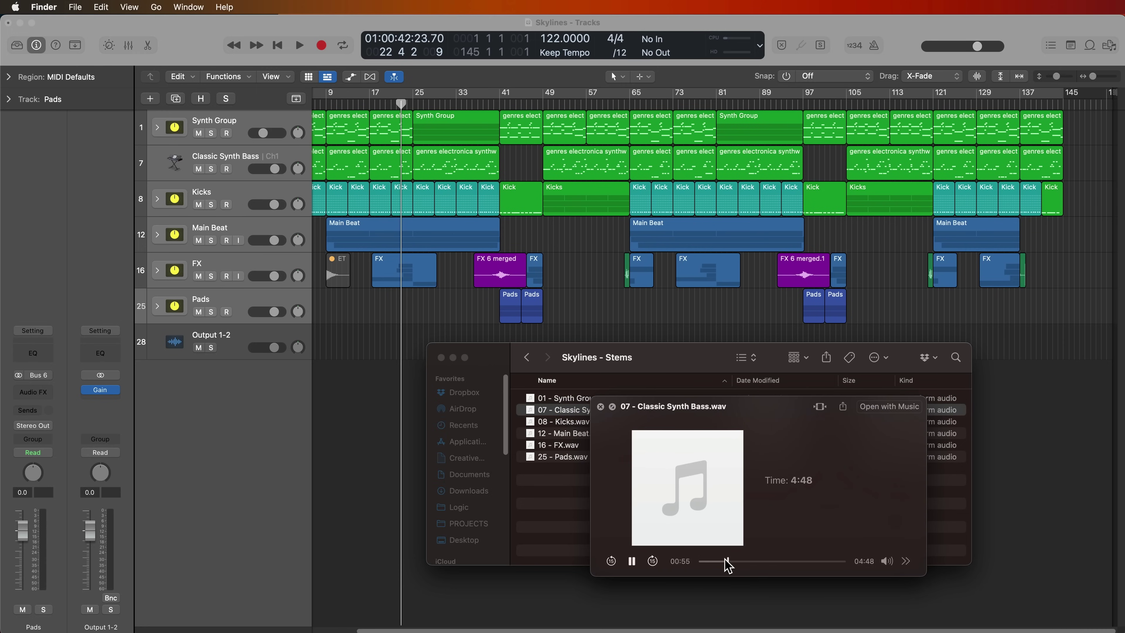
{"action": "key", "text": "Down"}
{"action": "key", "text": "space"}
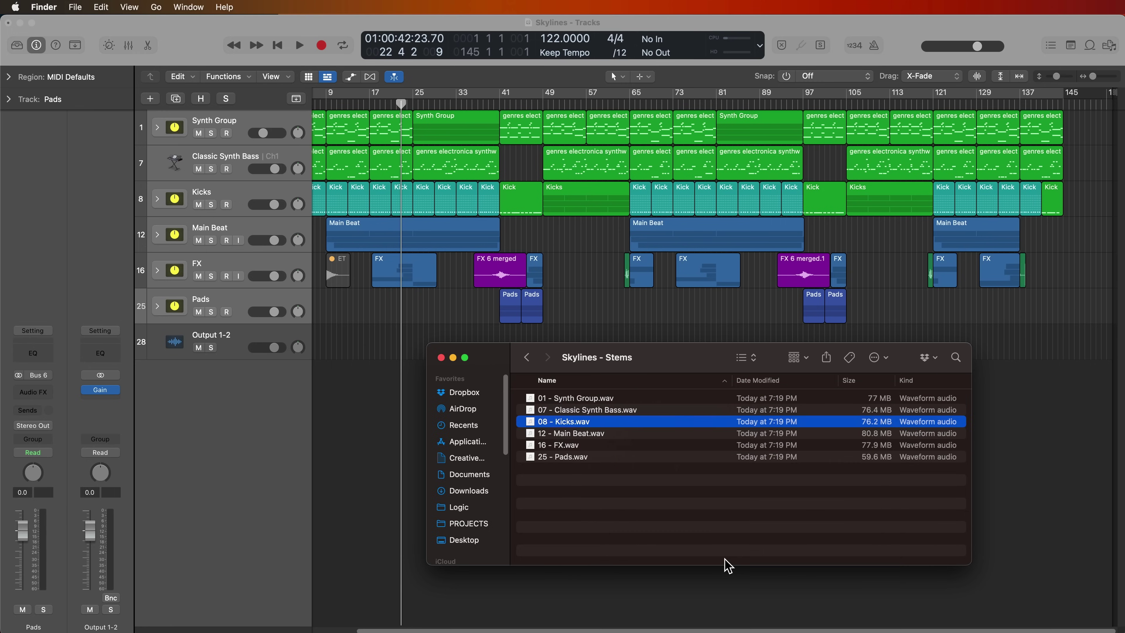
Preview the Kicks and Main Beat stems, skipping ahead to listen to a later passage of each
{"action": "key", "text": "space"}
{"action": "left_click", "coordinate": [725, 562]}
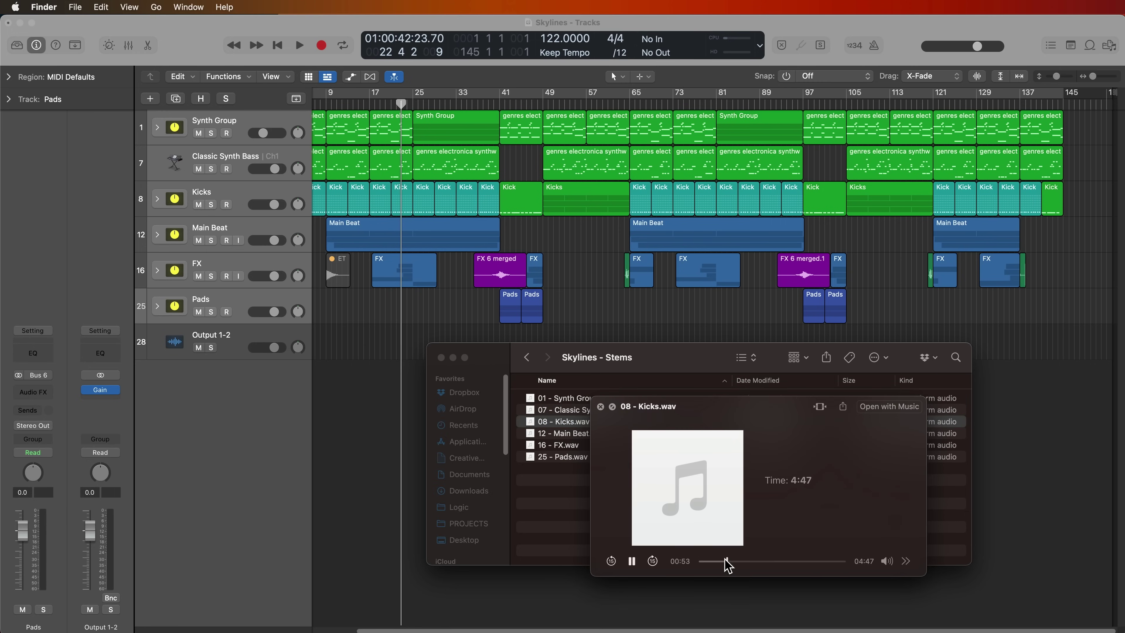
{"action": "key", "text": "space"}
{"action": "key", "text": "Down"}
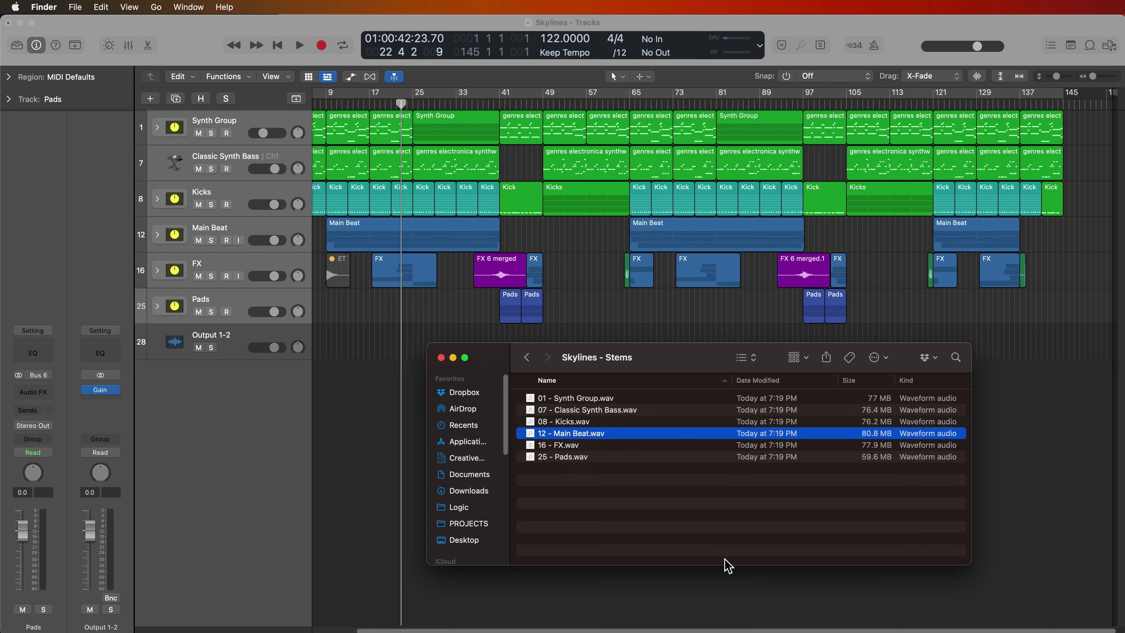
{"action": "key", "text": "space"}
{"action": "left_click", "coordinate": [734, 562]}
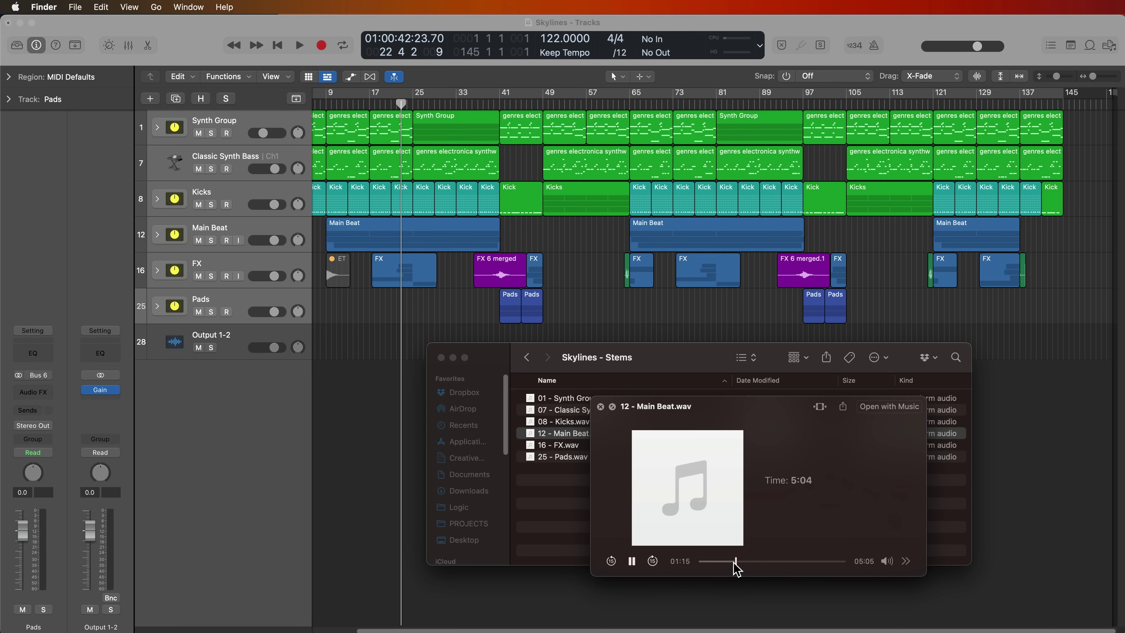
{"action": "key", "text": "space"}
Preview 16 - FX.wav and 25 - Pads.wav, skipping ahead to listen to a later passage of each
{"action": "key", "text": "Down"}
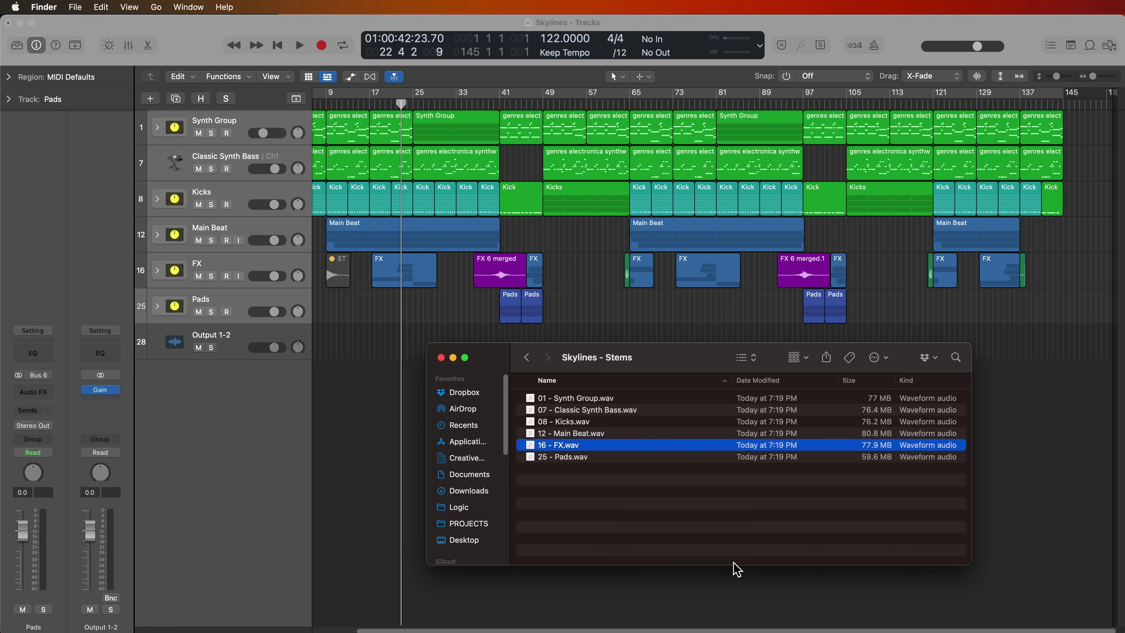
{"action": "key", "text": "space"}
{"action": "left_click", "coordinate": [723, 562]}
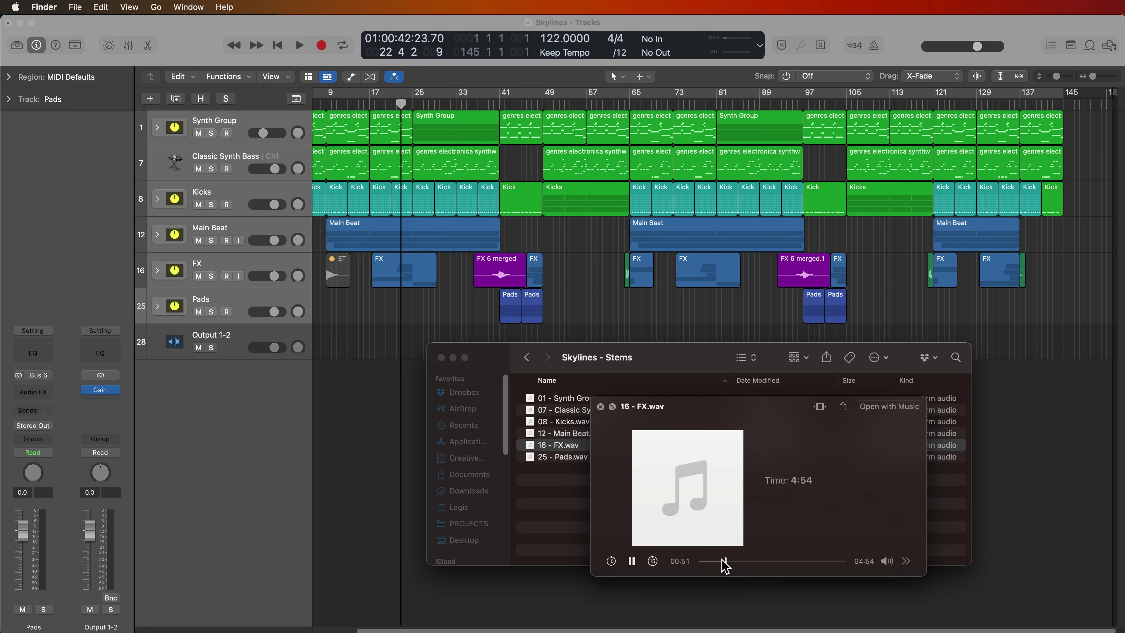
{"action": "key", "text": "space"}
{"action": "key", "text": "Down"}
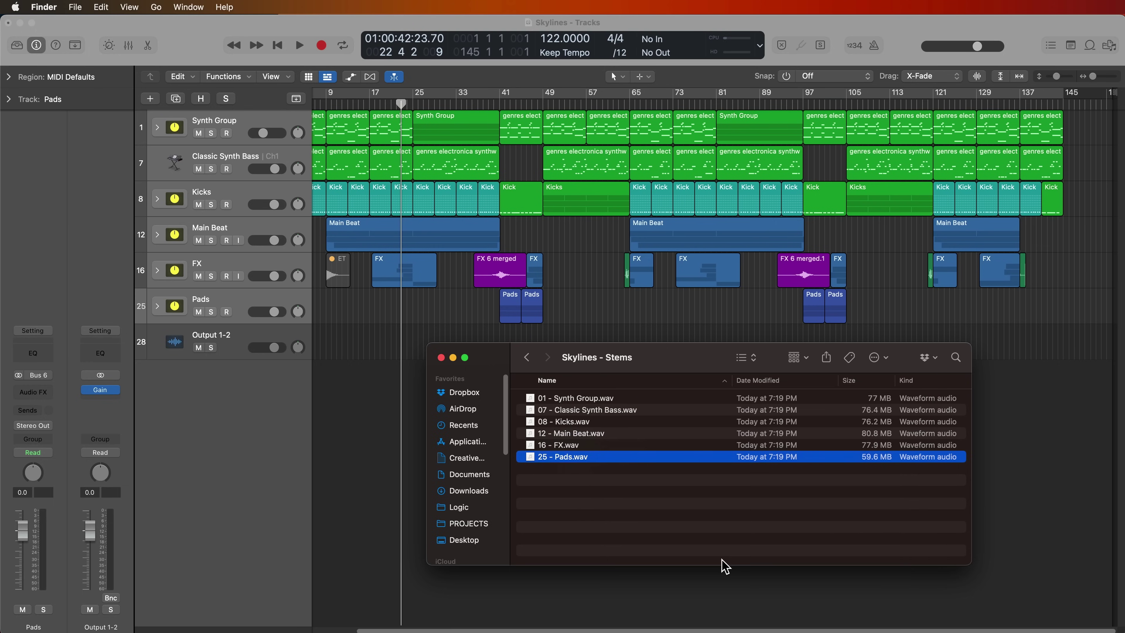
{"action": "key", "text": "space"}
{"action": "left_click", "coordinate": [757, 561]}
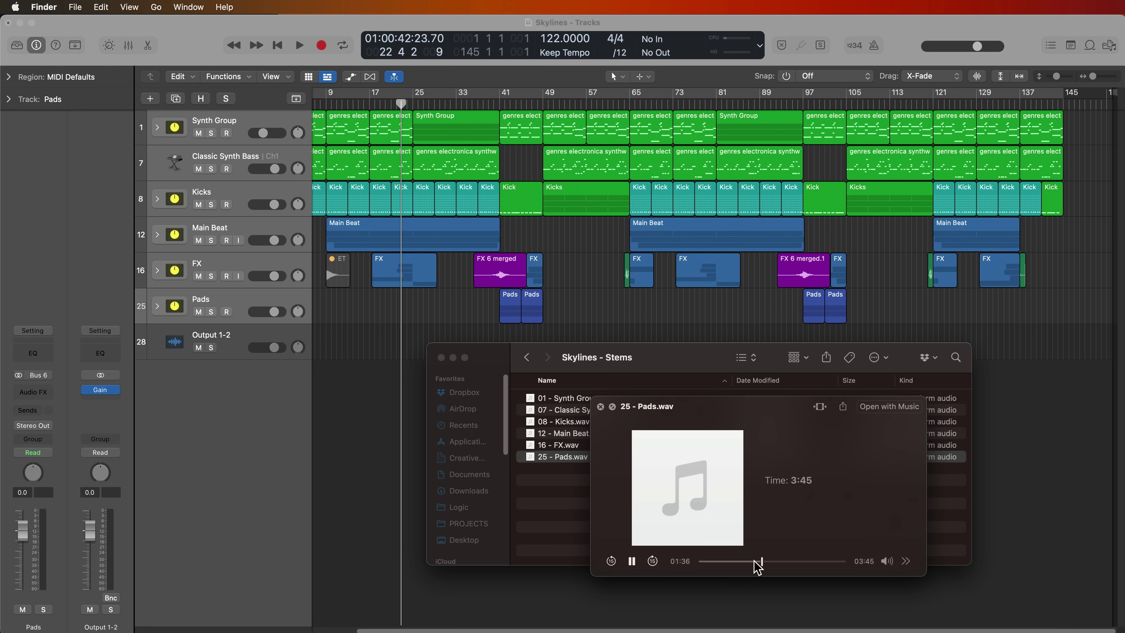
{"action": "key", "text": "space"}
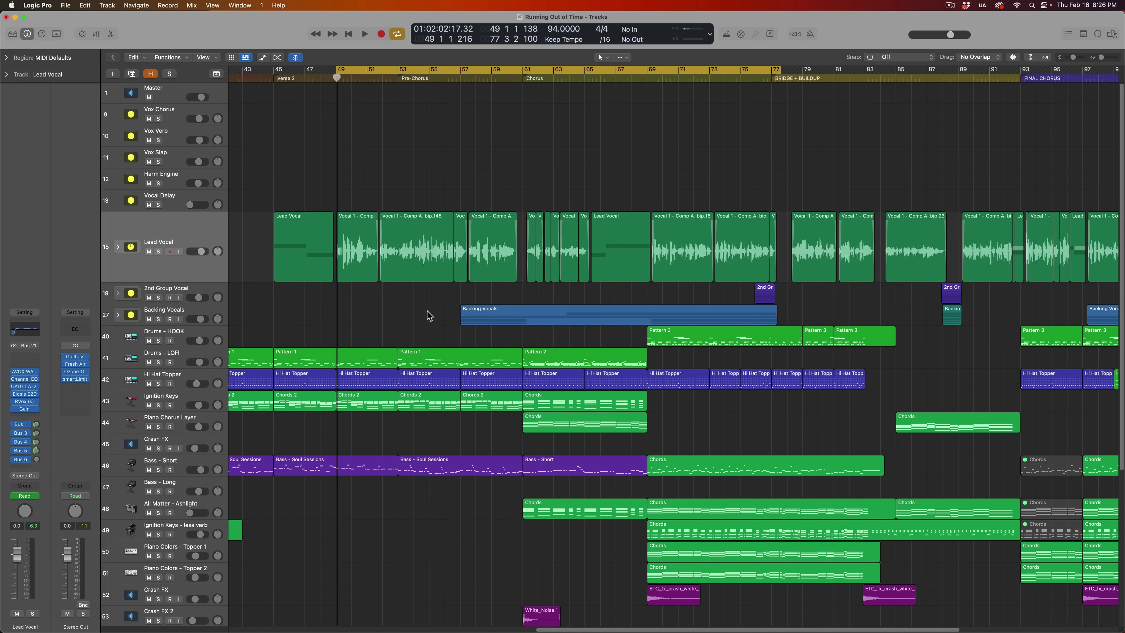
Examine the Running Out of Time mixer, including the Backing Vocals stack's channels and the effect channels from Vox Chorus through Vocal Delay
{"action": "key", "text": "x"}
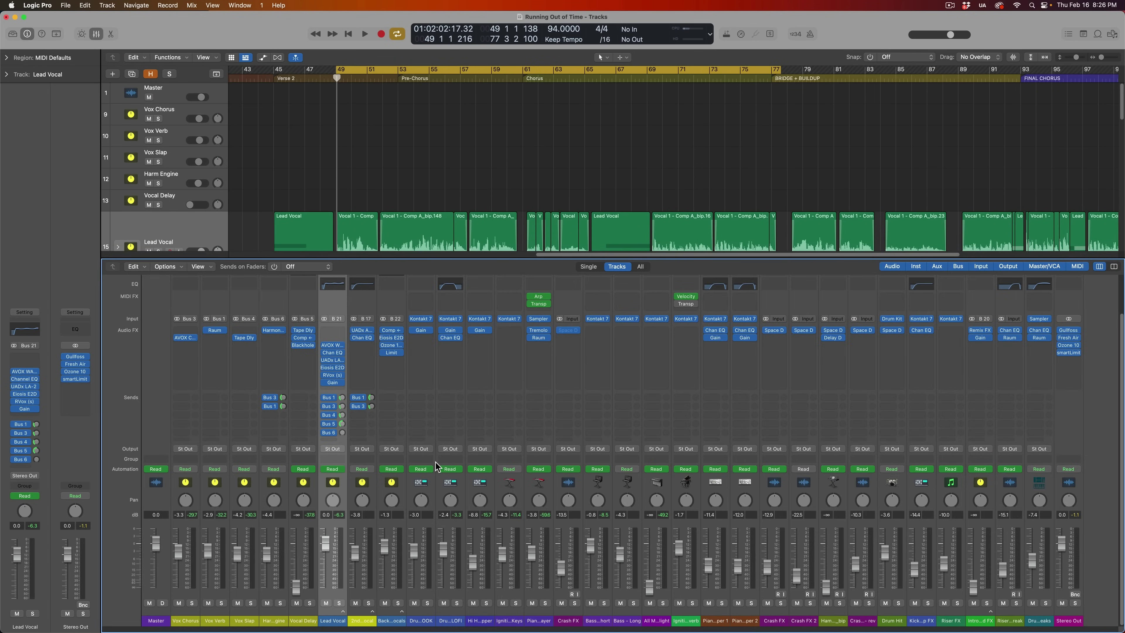
{"action": "key", "text": "x"}
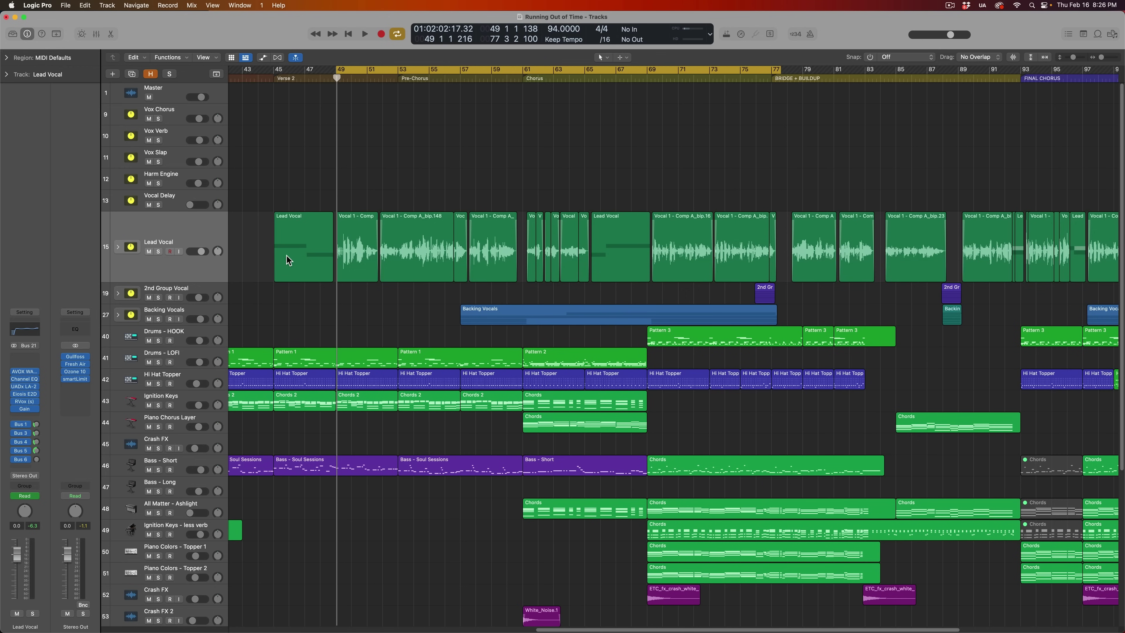
{"action": "key", "text": "x"}
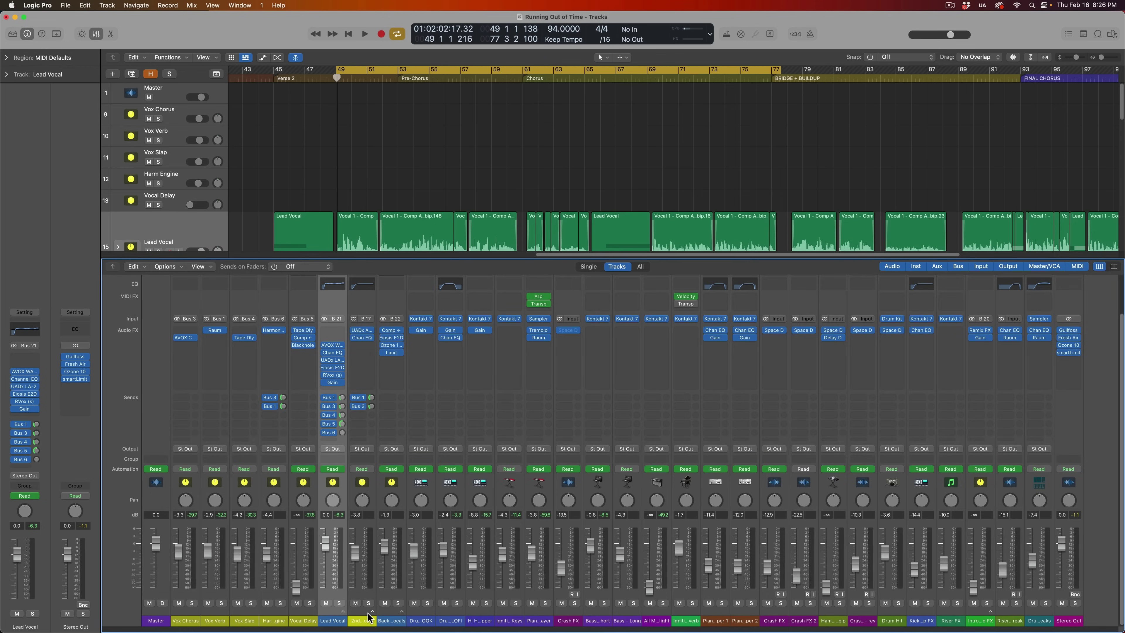
{"action": "left_click", "coordinate": [402, 612]}
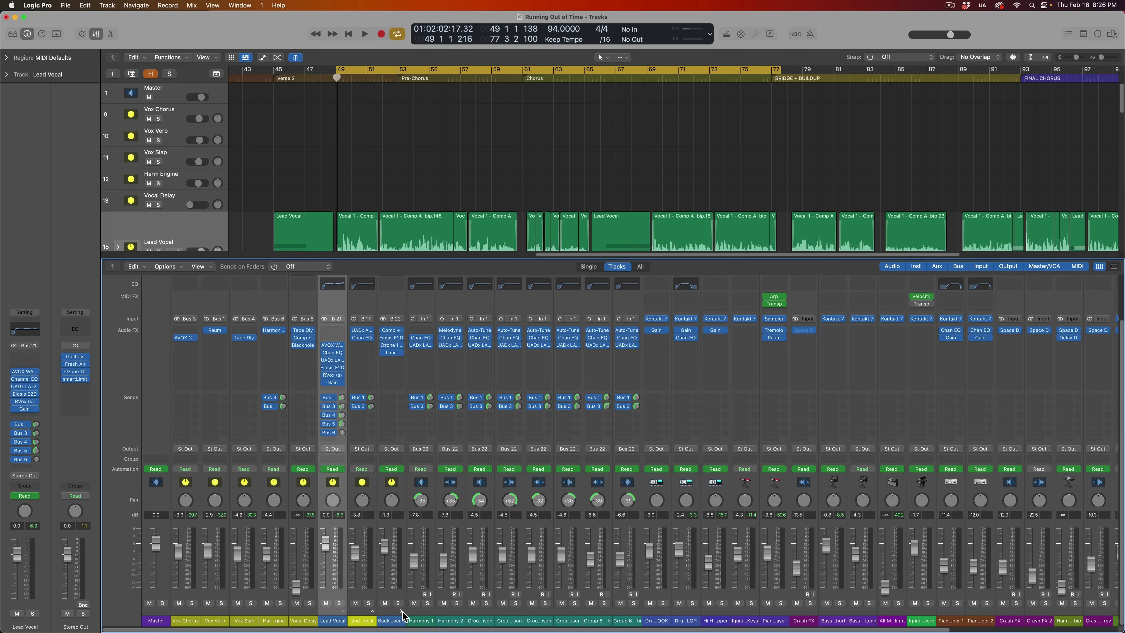
{"action": "left_click", "coordinate": [402, 612]}
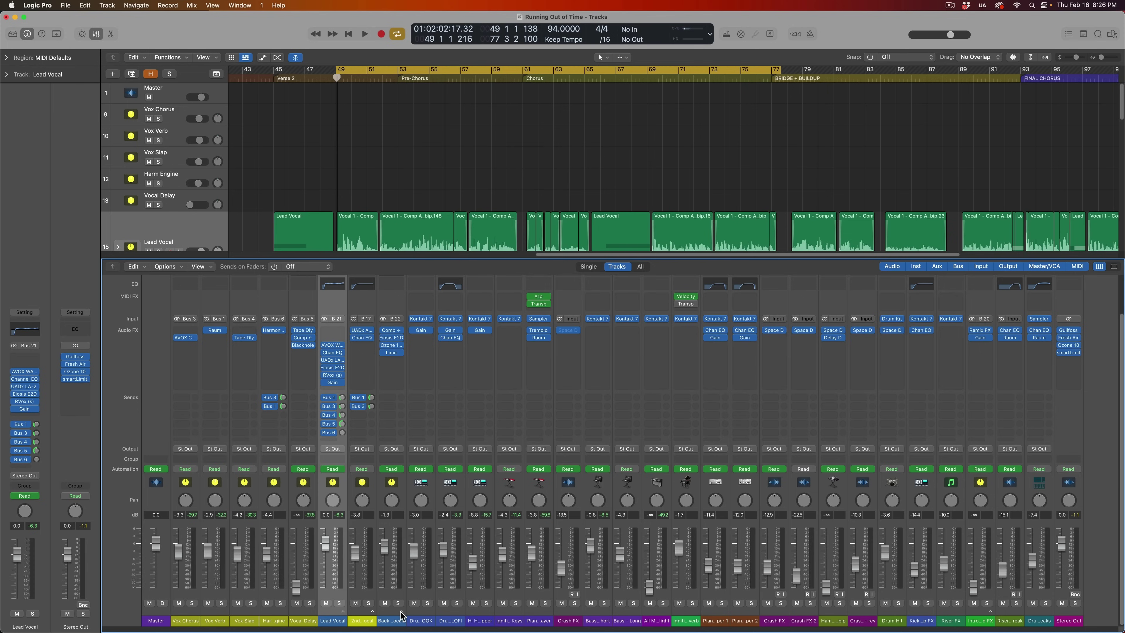
{"action": "left_click", "coordinate": [310, 623]}
{"action": "left_click", "coordinate": [191, 620], "text": "shift"}
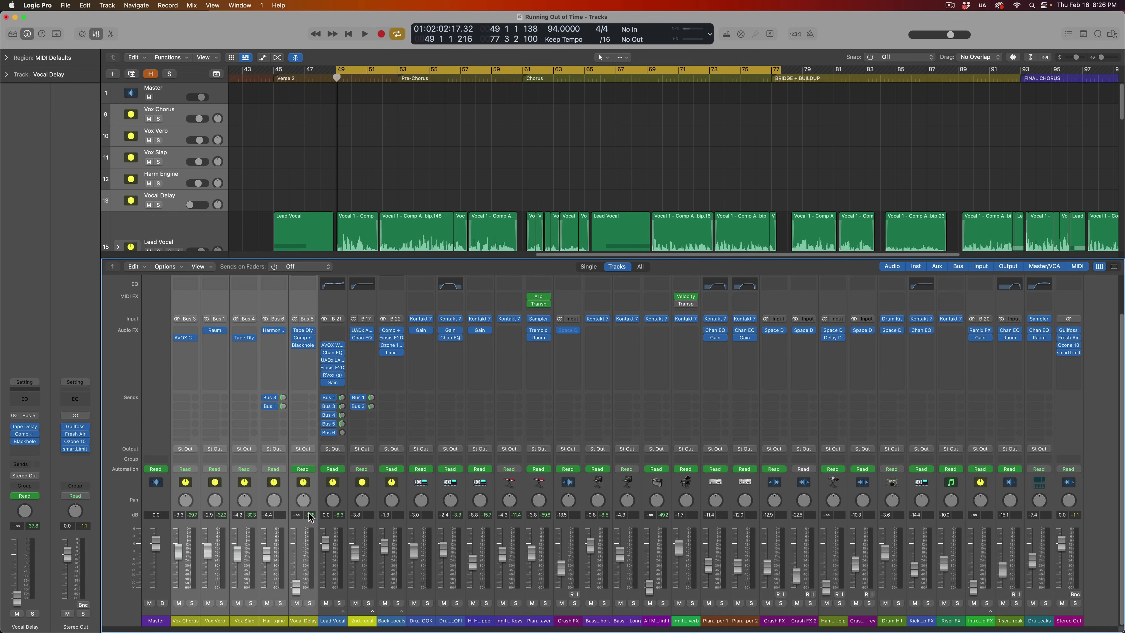
{"action": "mouse_move", "coordinate": [1075, 340]}
{"action": "key", "text": "x"}
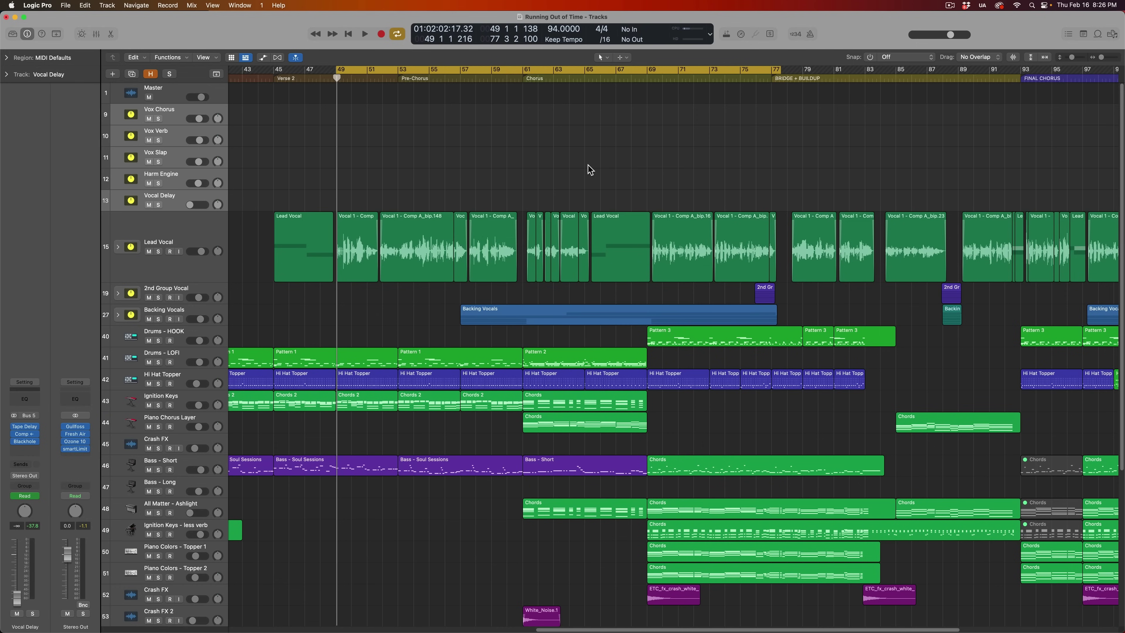
Examine the Lead Vocal track's plug-ins and the regions on the tracks inside its stack, leaving the stack collapsed
{"action": "left_click", "coordinate": [212, 223]}
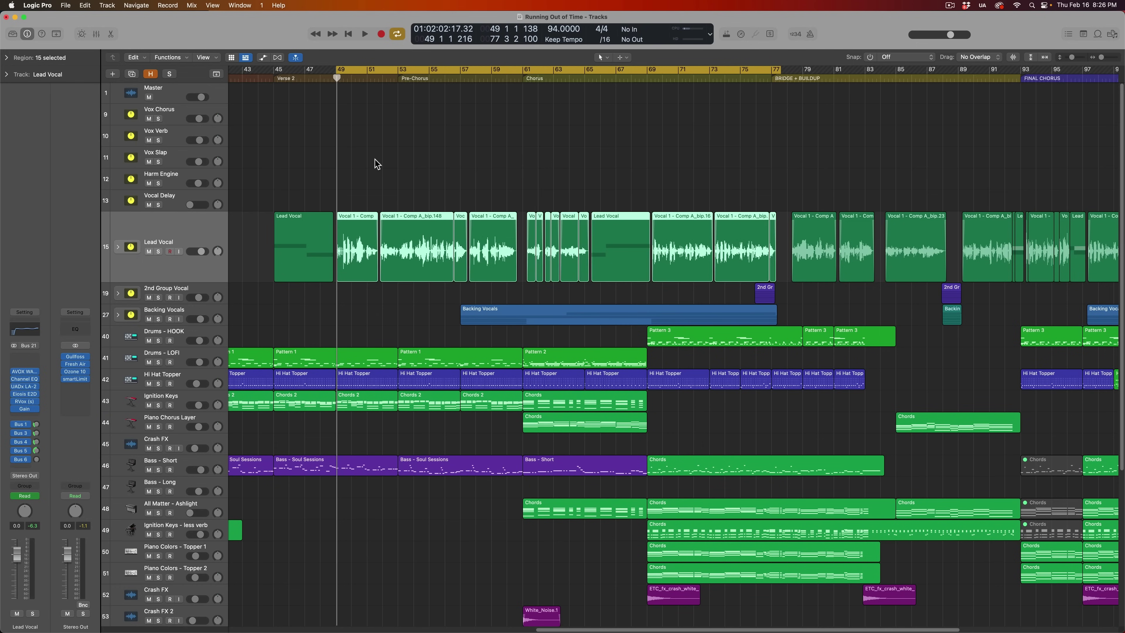
{"action": "left_click", "coordinate": [376, 164]}
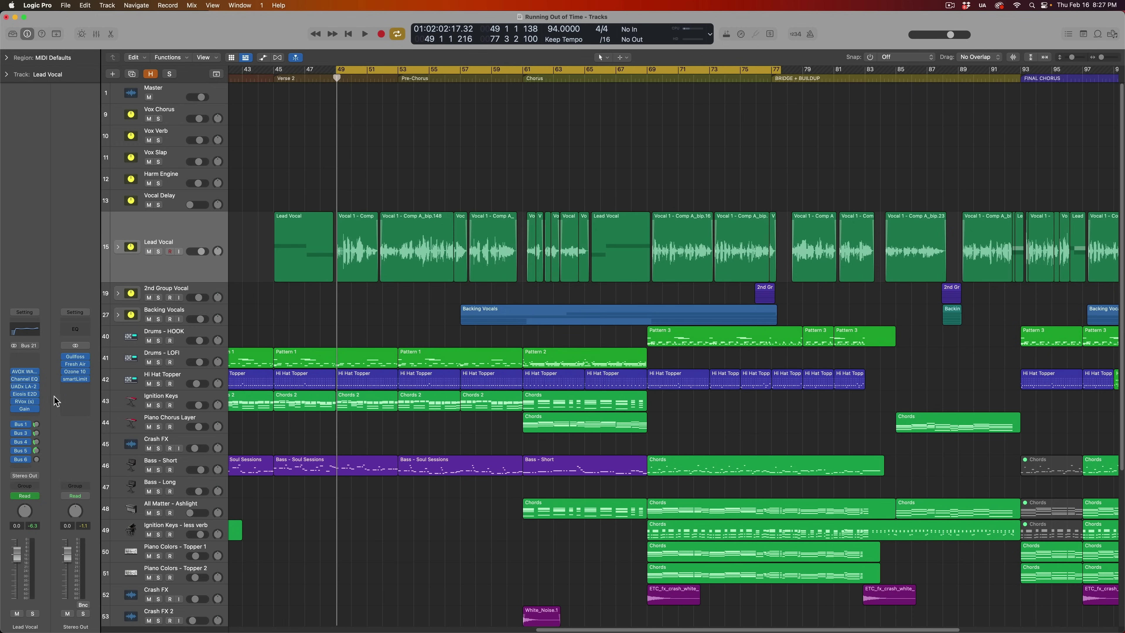
{"action": "mouse_move", "coordinate": [64, 359]}
{"action": "mouse_move", "coordinate": [63, 356]}
{"action": "left_mouse_down"}
{"action": "mouse_move", "coordinate": [63, 379]}
{"action": "mouse_move", "coordinate": [63, 356]}
{"action": "left_mouse_up"}
{"action": "left_click", "coordinate": [118, 247]}
{"action": "left_click_drag", "start_coordinate": [267, 298], "coordinate": [769, 304]}
{"action": "left_click_drag", "start_coordinate": [292, 337], "coordinate": [968, 315]}
{"action": "scroll", "coordinate": [824, 331], "scroll_direction": "right", "scroll_amount": 5}
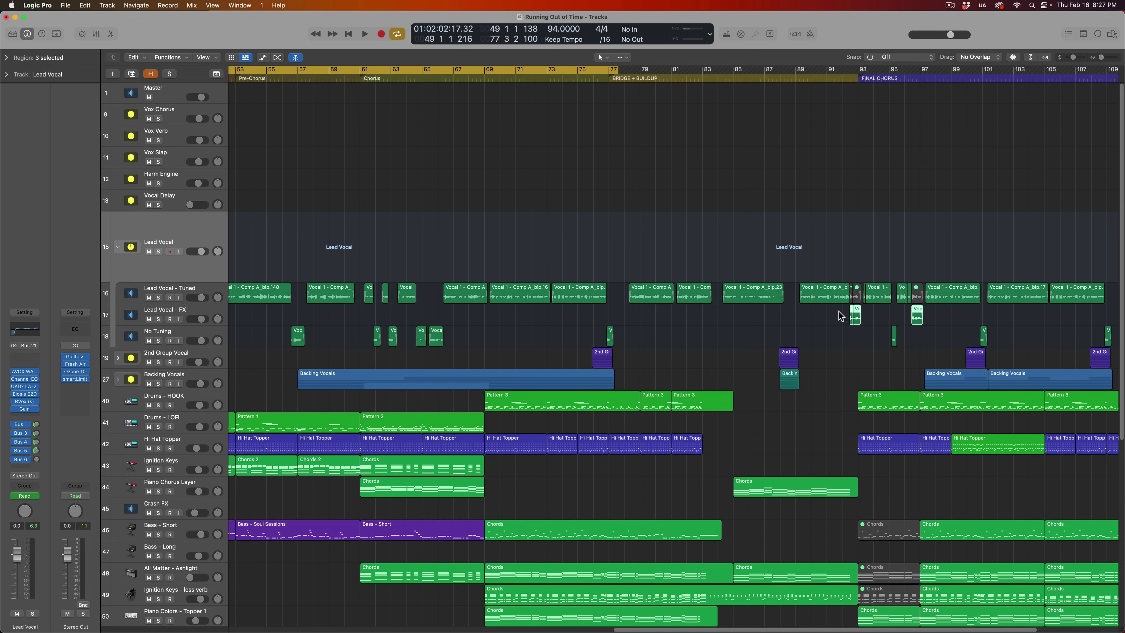
{"action": "scroll", "coordinate": [758, 321], "scroll_direction": "left", "scroll_amount": 7}
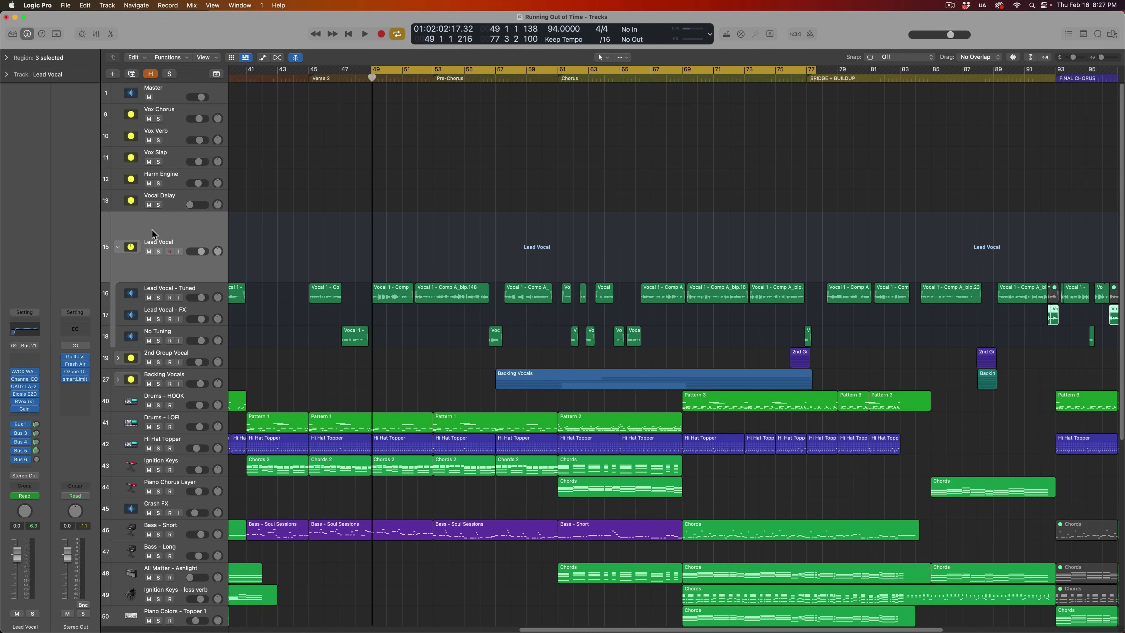
{"action": "left_click", "coordinate": [118, 246]}
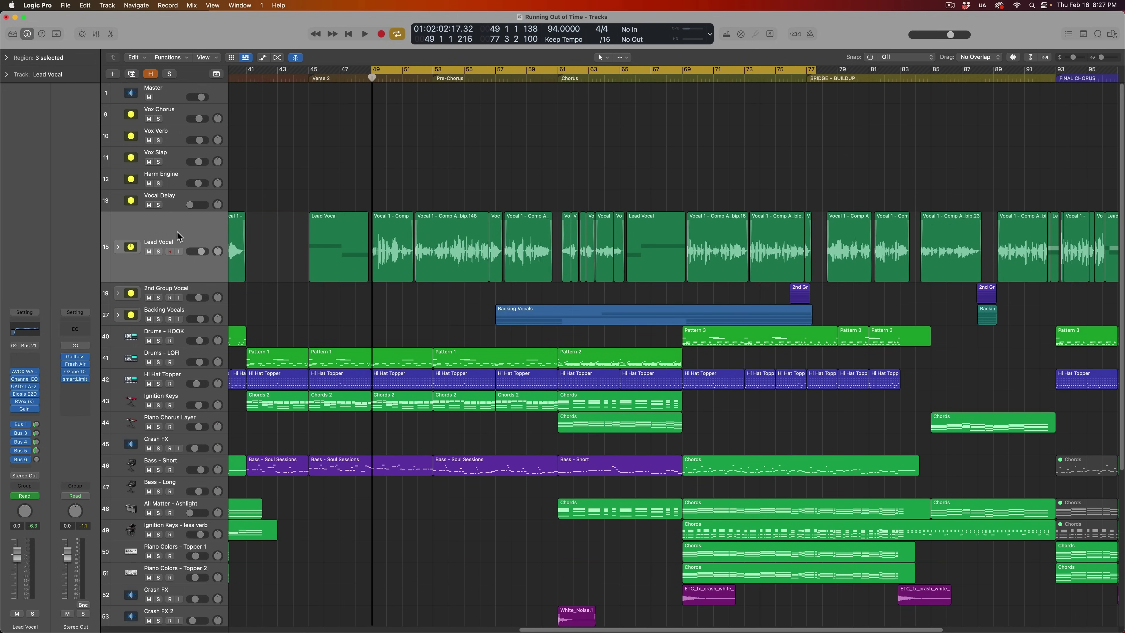
Select the effect tracks Vox Chorus through Vocal Delay and check the contents of the 2nd Group Vocal and Backing Vocals stacks
{"action": "left_click", "coordinate": [171, 117]}
{"action": "left_click", "coordinate": [175, 201], "text": "shift"}
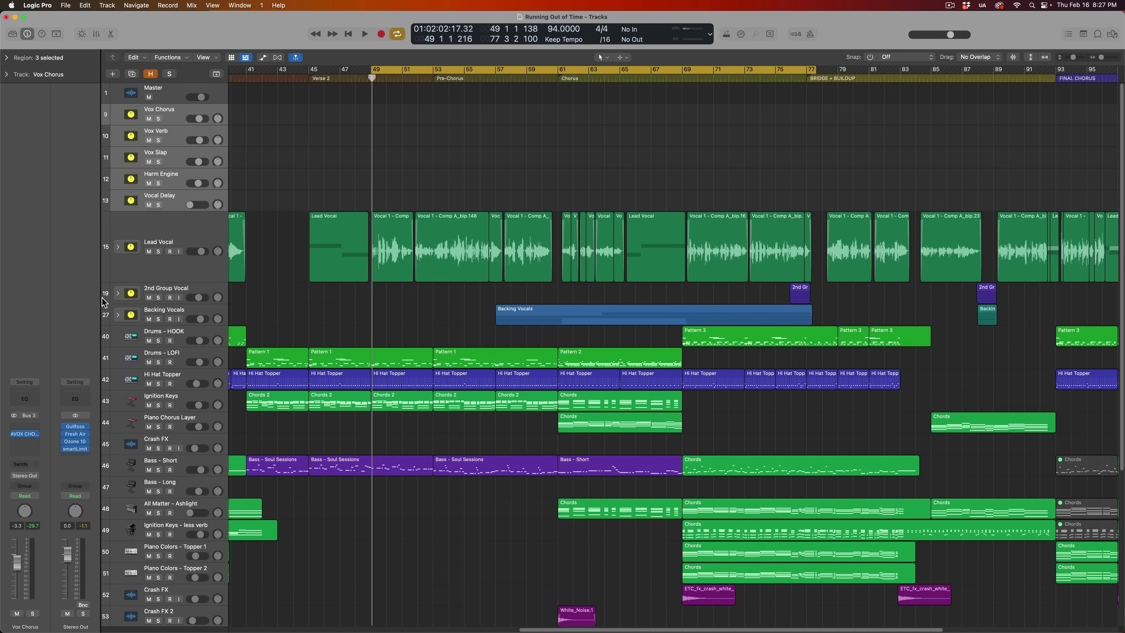
{"action": "left_click", "coordinate": [118, 294]}
{"action": "left_click", "coordinate": [119, 296]}
{"action": "left_click", "coordinate": [120, 317]}
{"action": "left_click", "coordinate": [119, 317]}
Play the song from bar 49 and set the gain in the Lead Vocal track's Gain plug-in to about +2.5 dB
{"action": "key", "text": "space"}
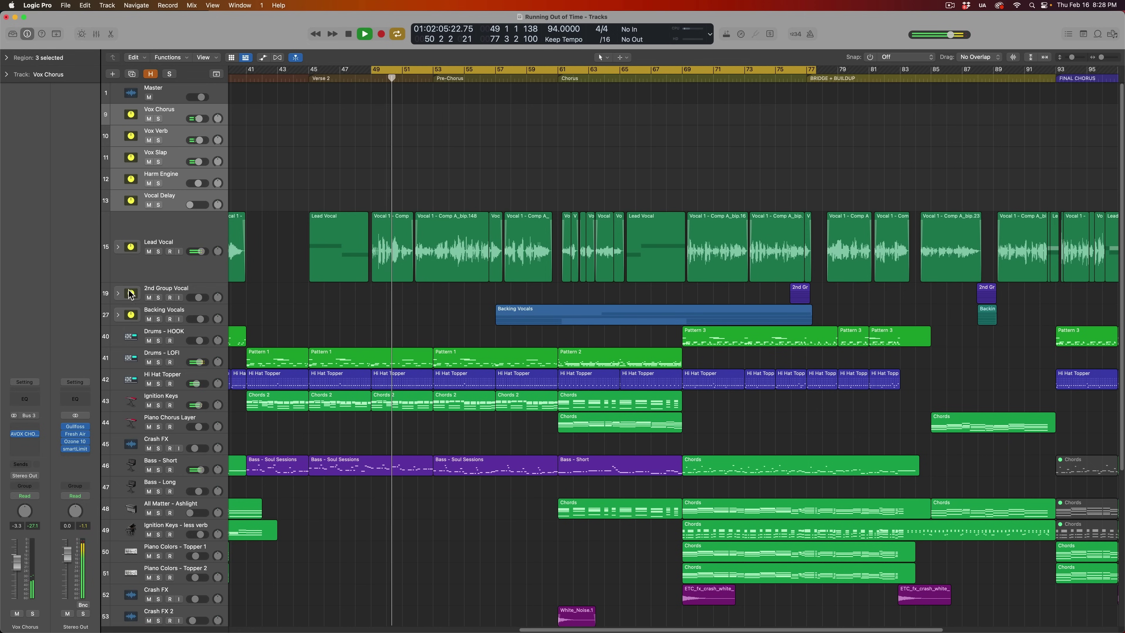
{"action": "left_click", "coordinate": [155, 226]}
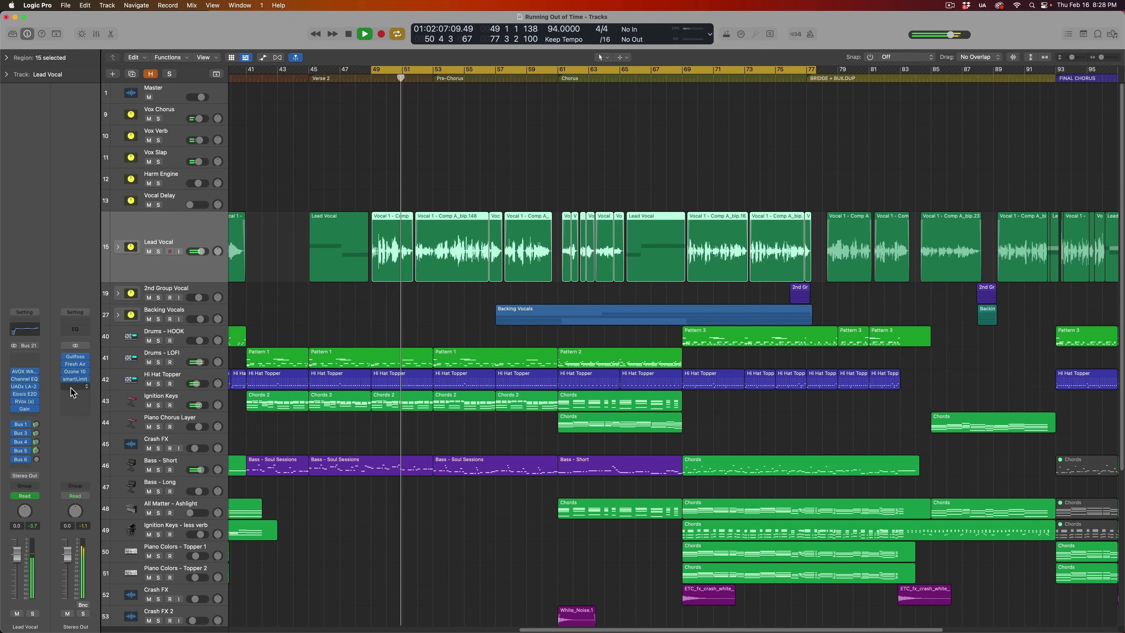
{"action": "left_click", "coordinate": [25, 408]}
{"action": "left_click_drag", "start_coordinate": [373, 200], "coordinate": [373, 203]}
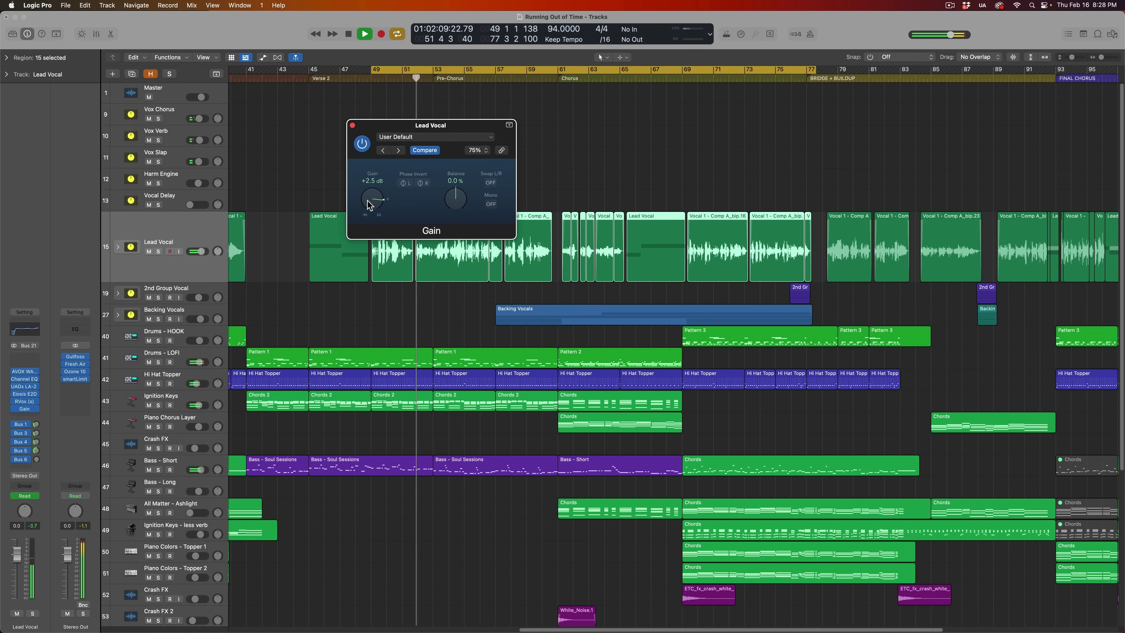
Close the Lead Vocal track's Gain plug-in, clear the region selection and stop playback
{"action": "left_click", "coordinate": [353, 126]}
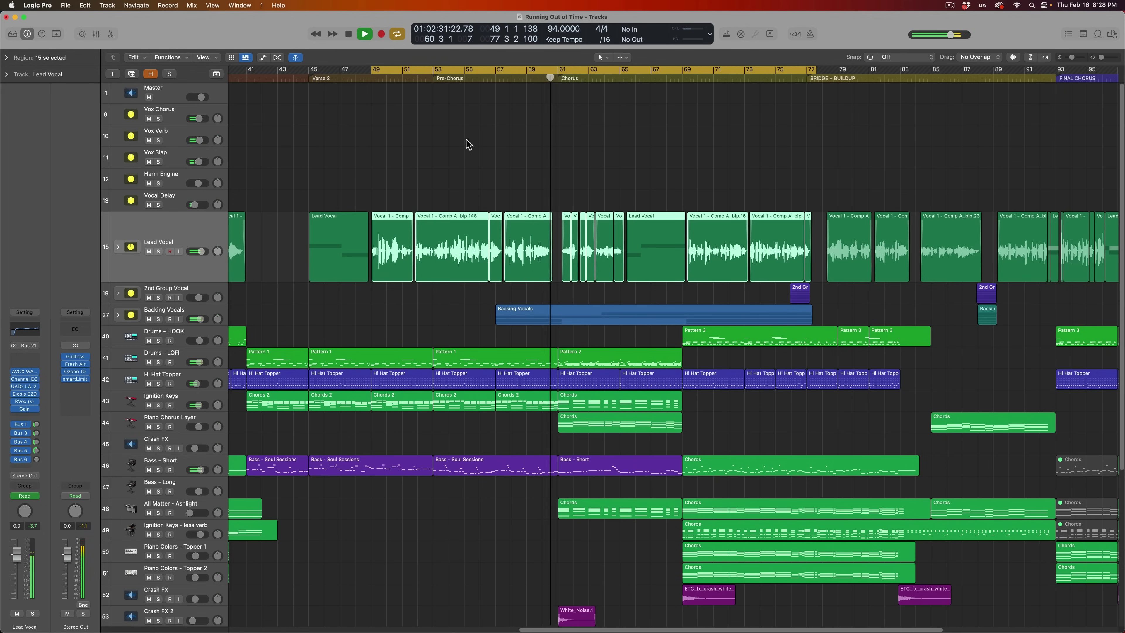
{"action": "left_click", "coordinate": [470, 156]}
{"action": "key", "text": "space"}
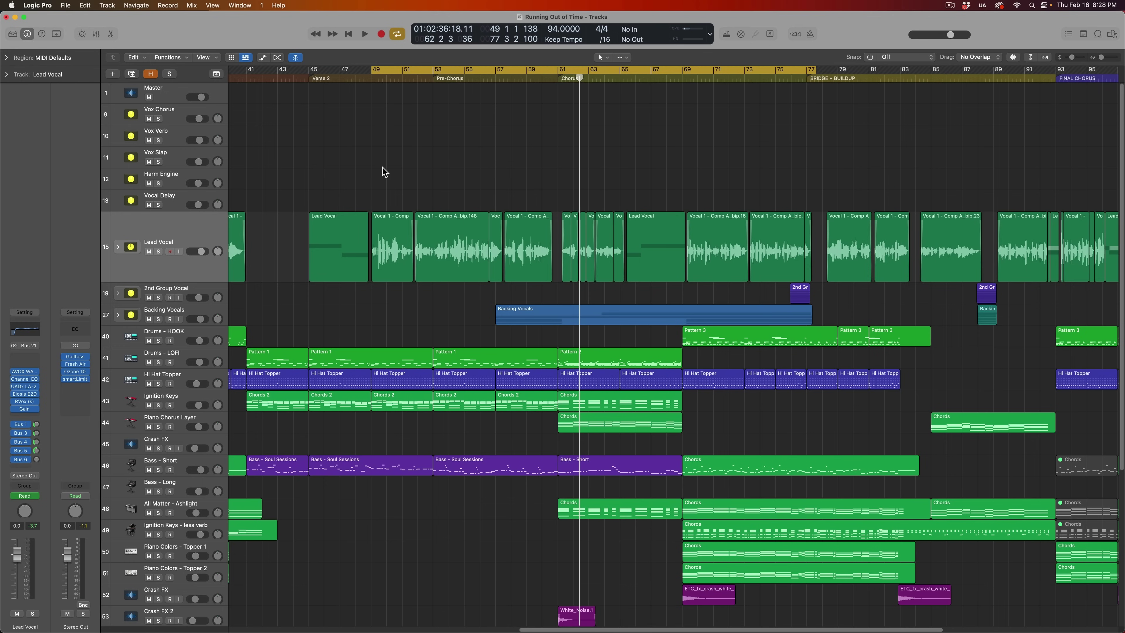
Mute every track from the 2nd Group Vocal stack through the last track, leaving the Lead Vocal and vocal effect tracks audible
{"action": "key", "text": "z"}
{"action": "left_click", "coordinate": [205, 163]}
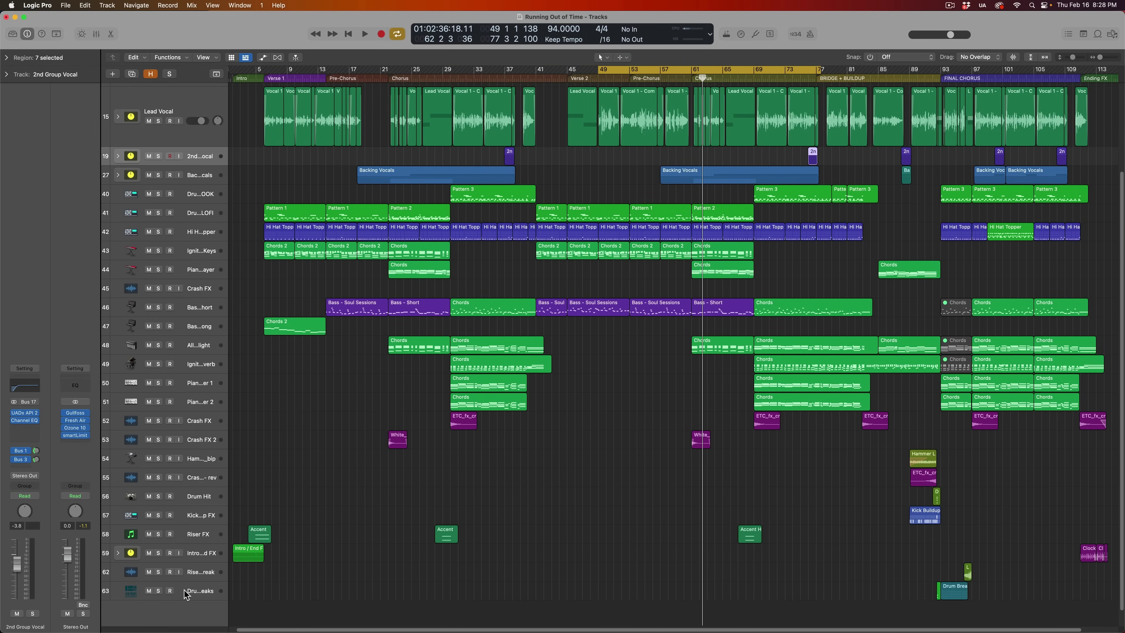
{"action": "left_click", "coordinate": [193, 591], "text": "shift"}
{"action": "left_click", "coordinate": [149, 591]}
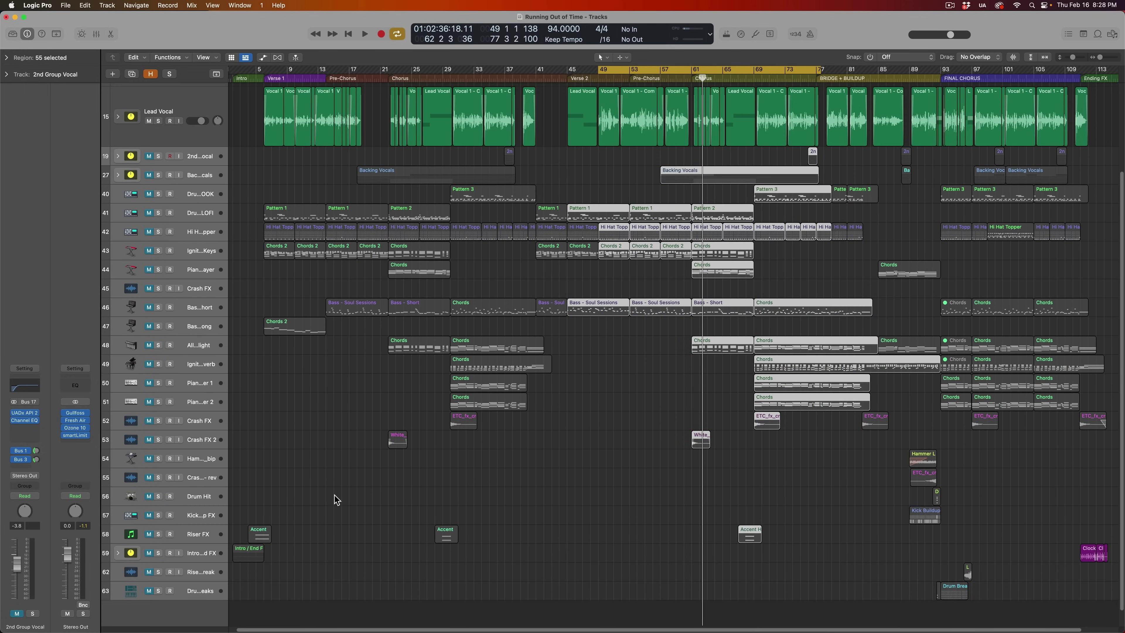
{"action": "scroll", "coordinate": [383, 355], "scroll_direction": "up", "scroll_amount": 5}
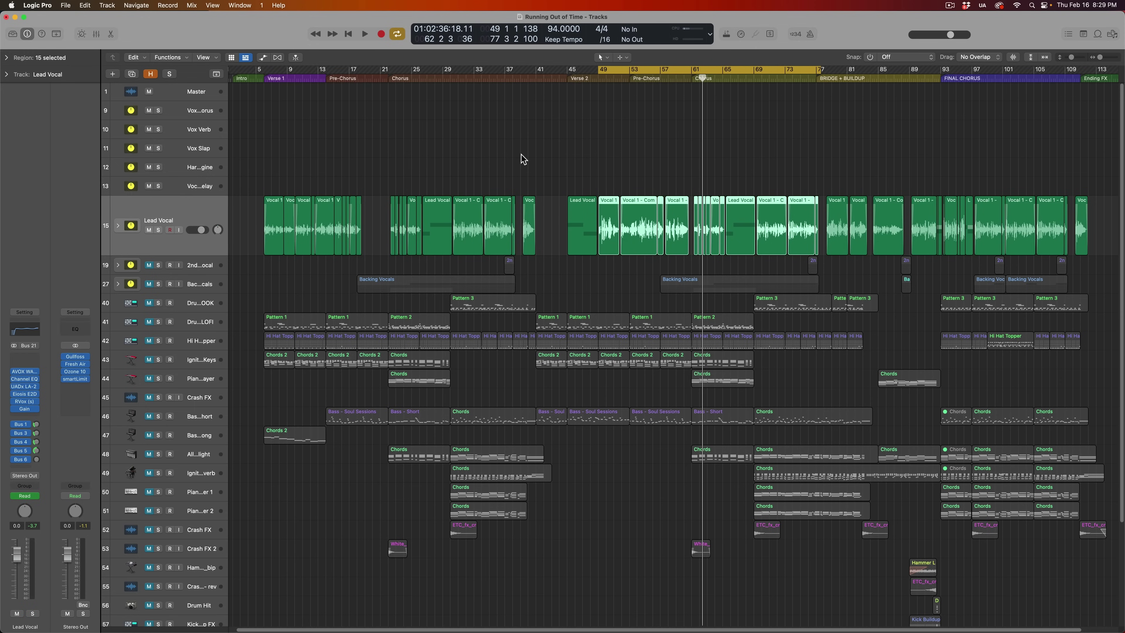
Play the Lead Vocal with its effects from bar 49 and check the volume automation on the Vocal Delay and Lead Vocal tracks
{"action": "key", "text": "space"}
{"action": "key", "text": "super+Right"}
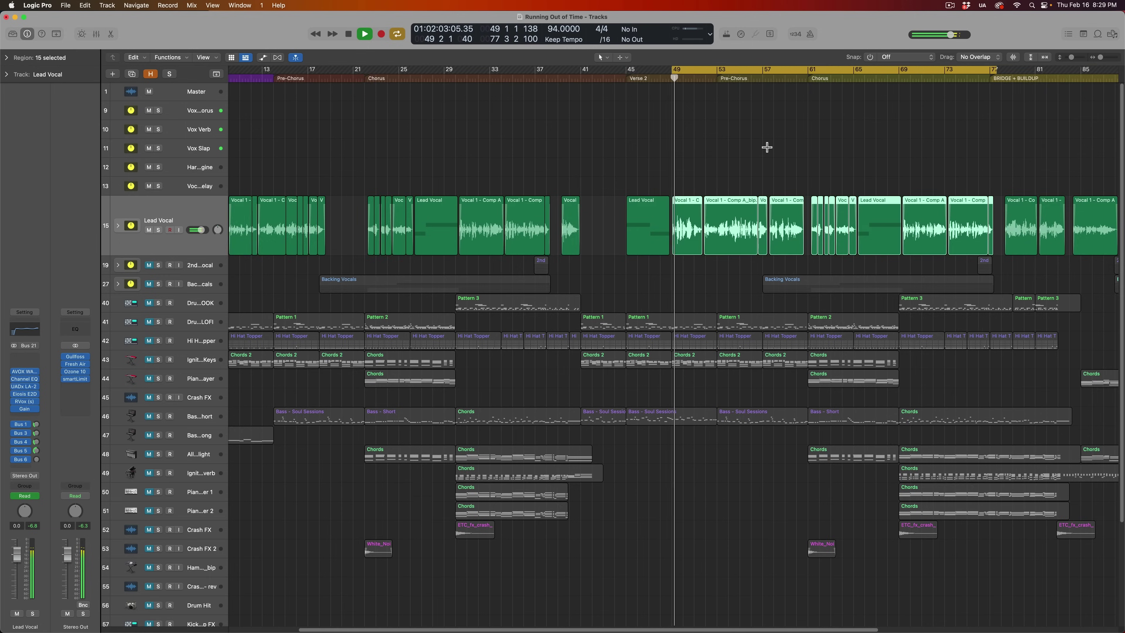
{"action": "key", "text": "super+Right"}
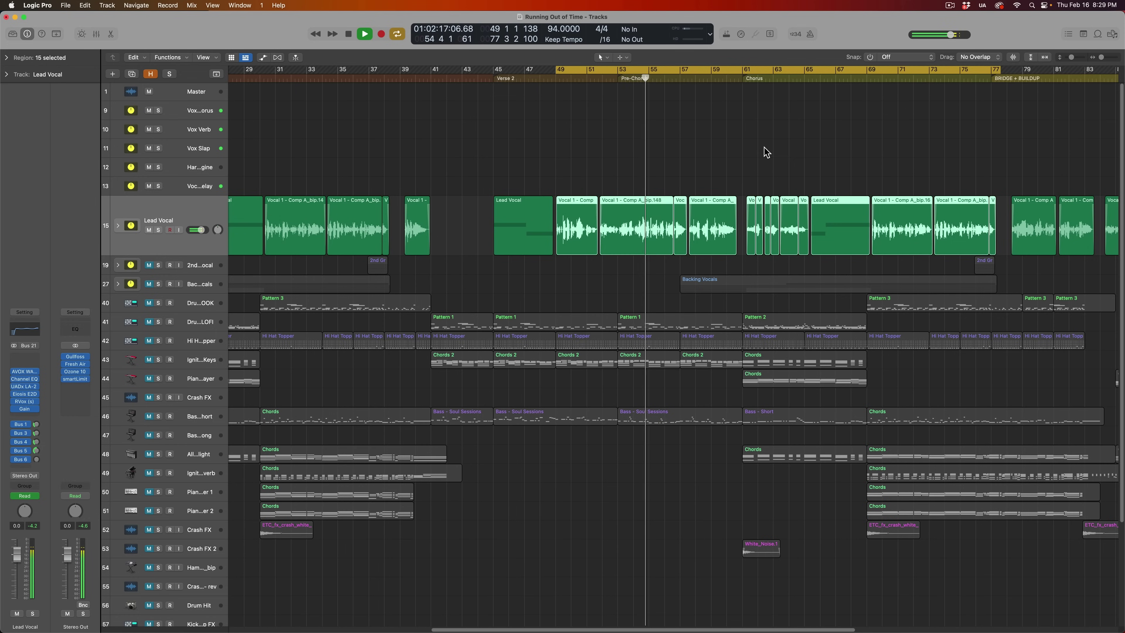
{"action": "key", "text": "a"}
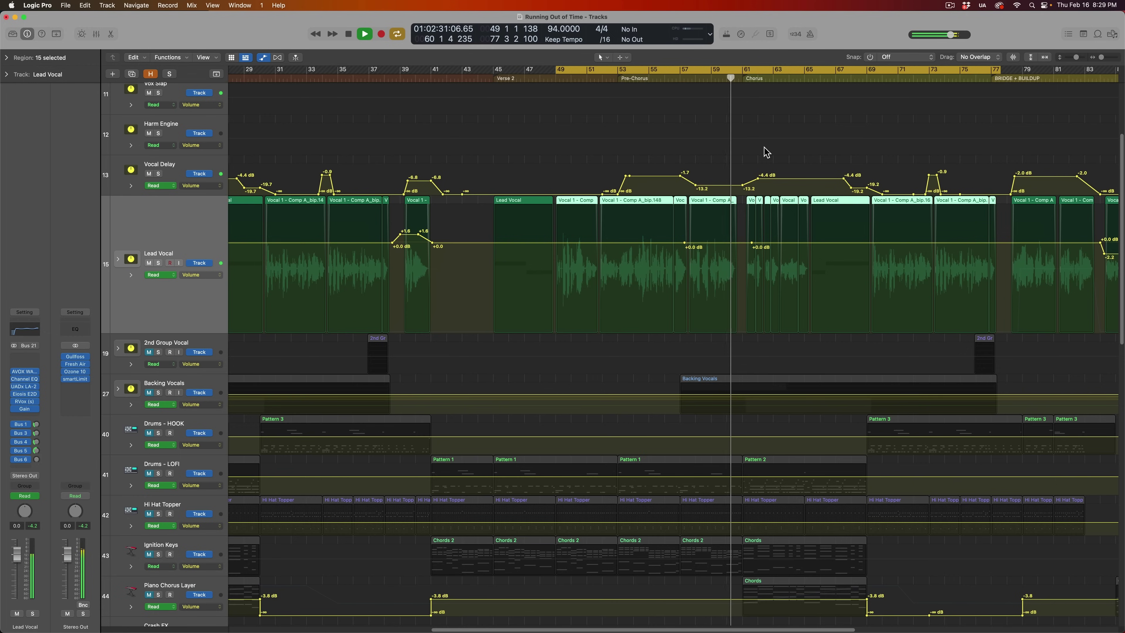
{"action": "key", "text": "space"}
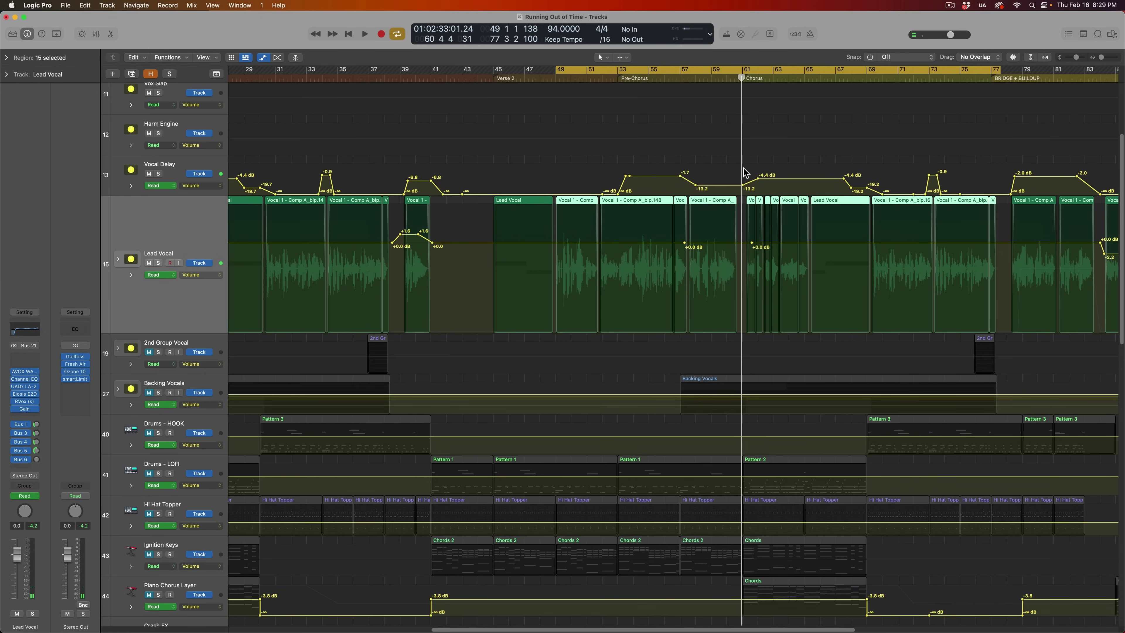
{"action": "key", "text": "a"}
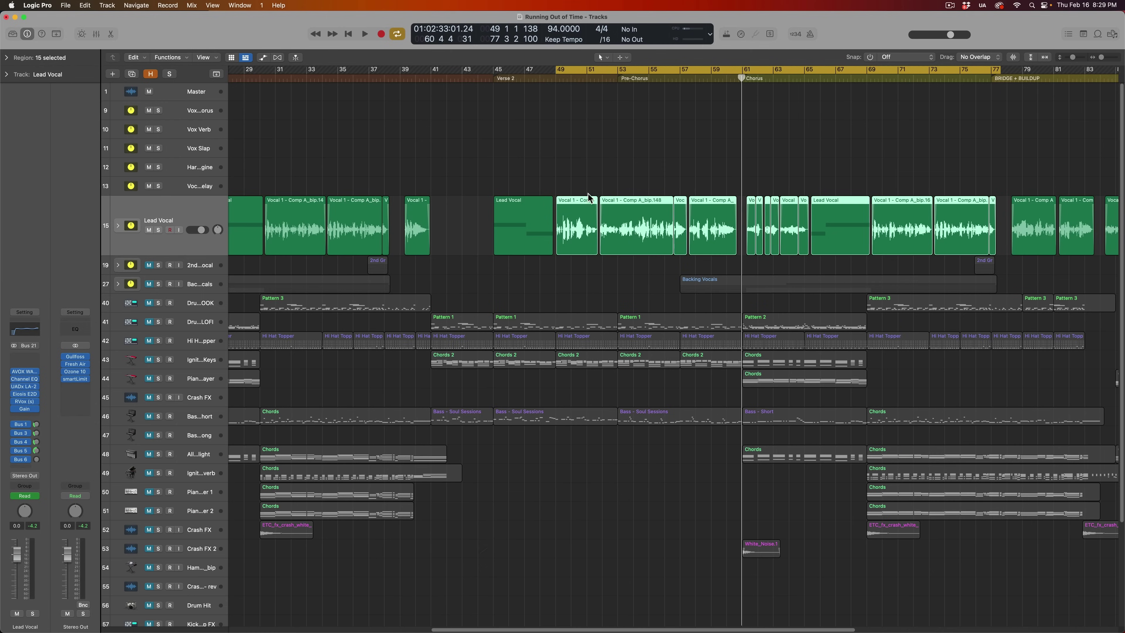
Turn off the cycle range, clear the region selection and fit the whole song in the Tracks area
{"action": "scroll", "coordinate": [619, 149], "scroll_direction": "right", "scroll_amount": 3}
{"action": "key", "text": "c"}
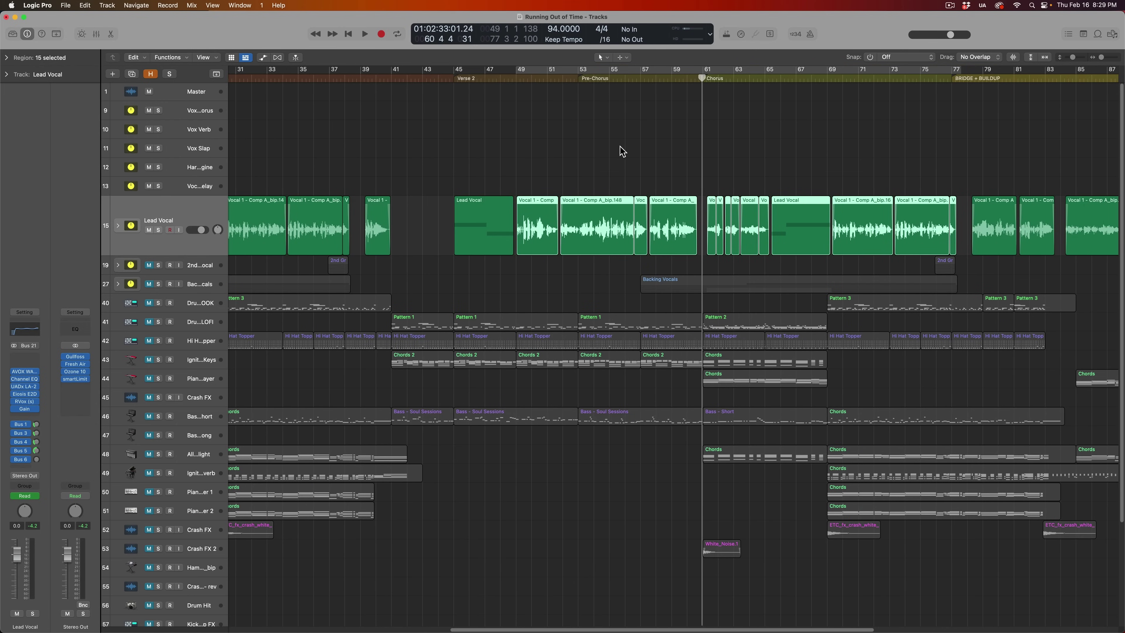
{"action": "left_click", "coordinate": [573, 134]}
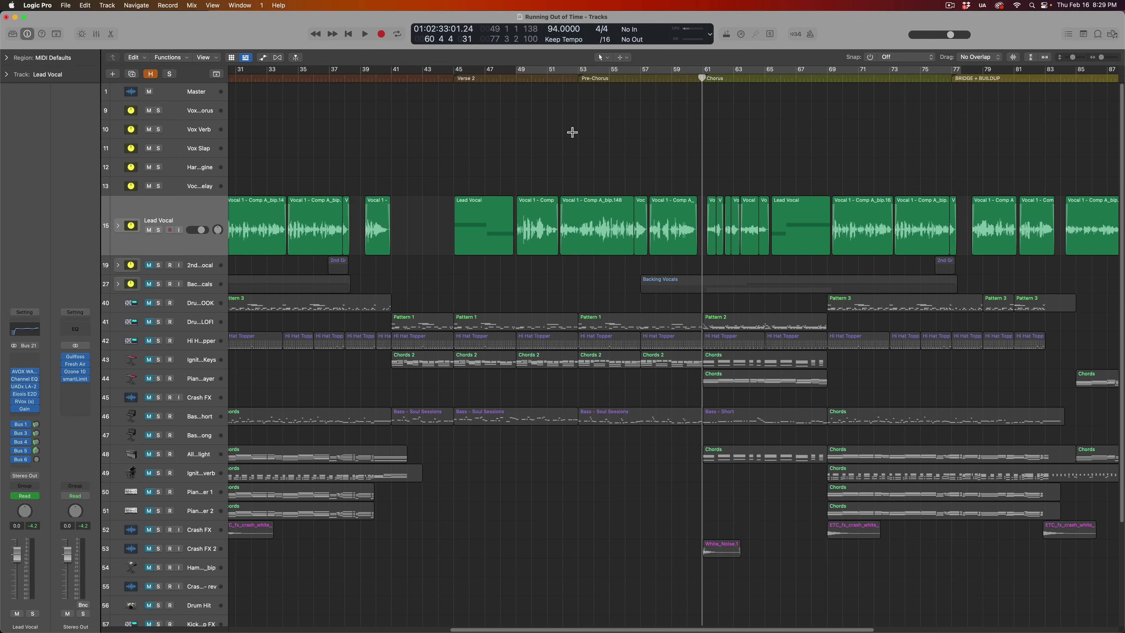
{"action": "key", "text": "z"}
{"action": "key", "text": "super+Up"}
{"action": "key", "text": "super+Up"}
{"action": "key", "text": "super+Up"}
{"action": "key", "text": "super+Up"}
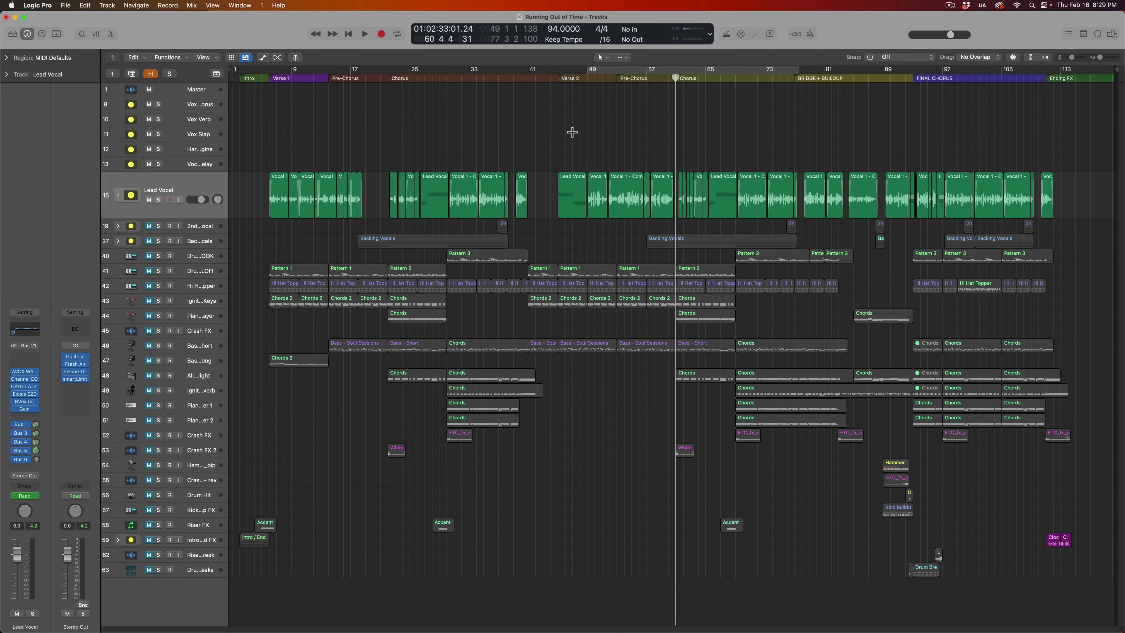
{"action": "key", "text": "super+Down"}
Start a project bounce with normalization set to Overload Protection Only and accept its settings
{"action": "key", "text": "super+b"}
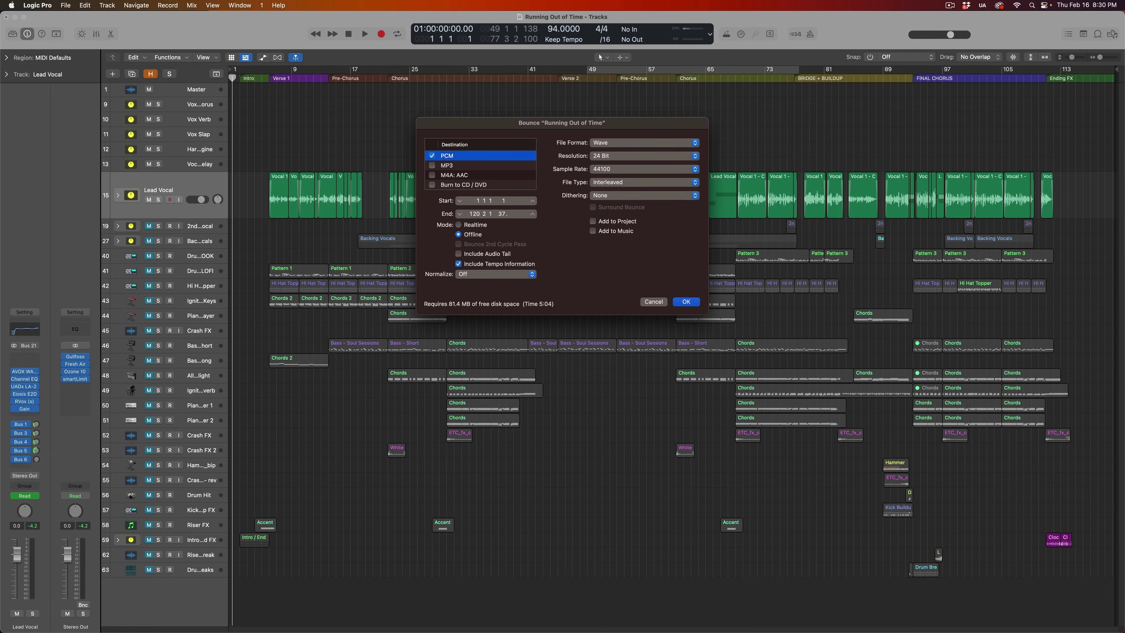
{"action": "left_click", "coordinate": [530, 274]}
{"action": "left_click", "coordinate": [521, 285]}
{"action": "left_click", "coordinate": [686, 302]}
Create a Stems folder inside Bounces and bounce the file into it as Lead Vocal - Stem
{"action": "left_click", "coordinate": [377, 455]}
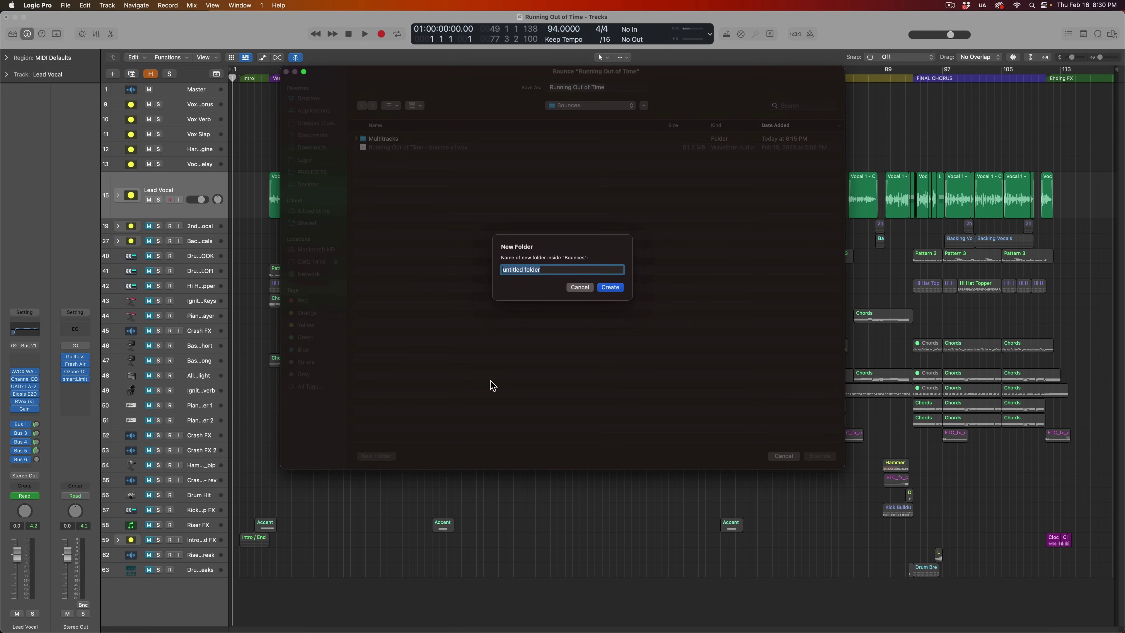
{"action": "type", "text": "Stems"}
{"action": "key", "text": "Return"}
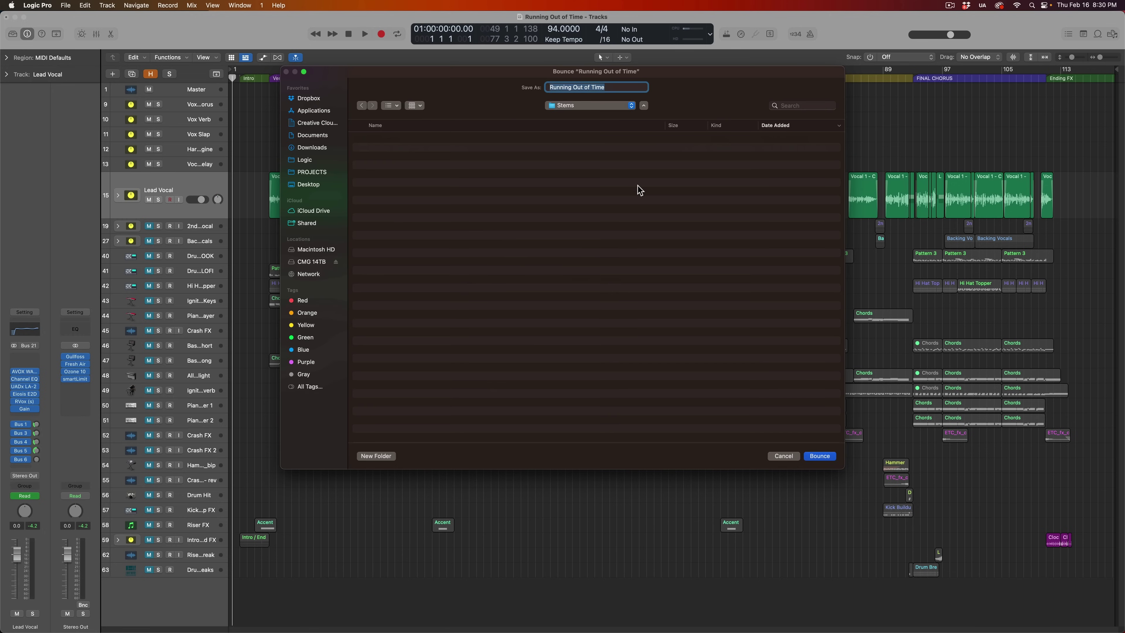
{"action": "type", "text": "Lead Vocal - Stem"}
{"action": "key", "text": "Return"}
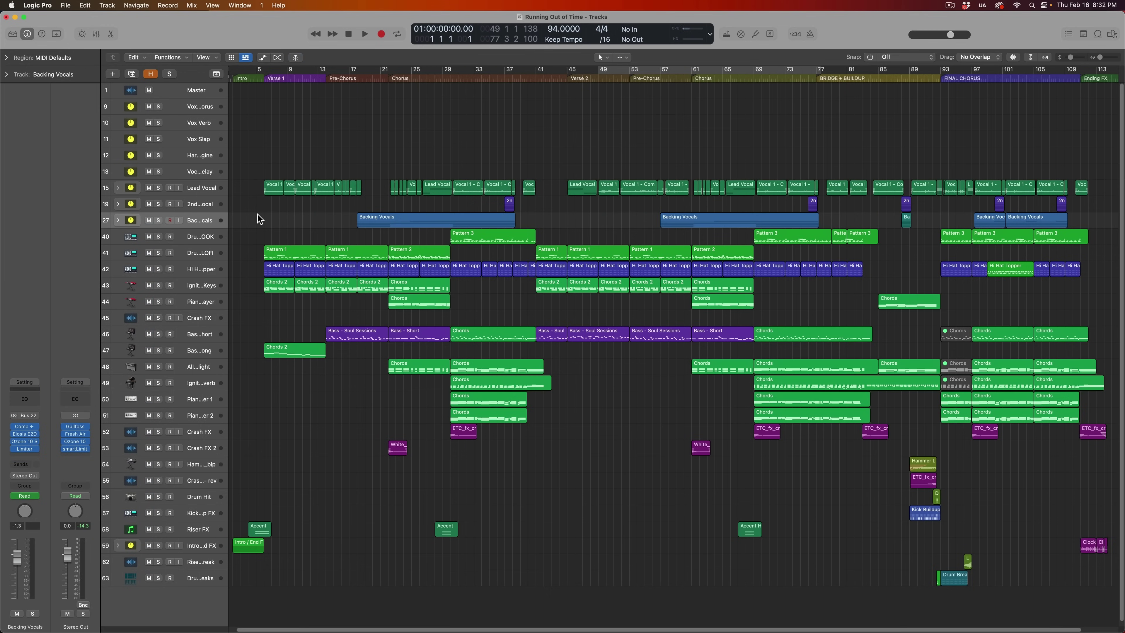
Select and mute the Lead Vocal stack
{"action": "left_click", "coordinate": [204, 191]}
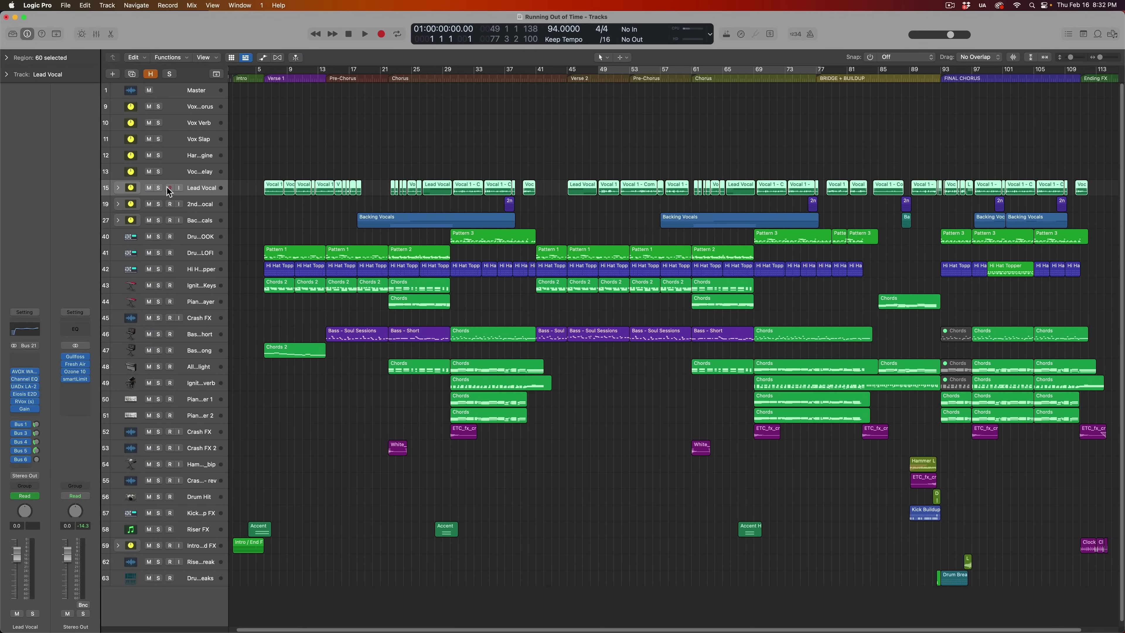
{"action": "left_click", "coordinate": [149, 188]}
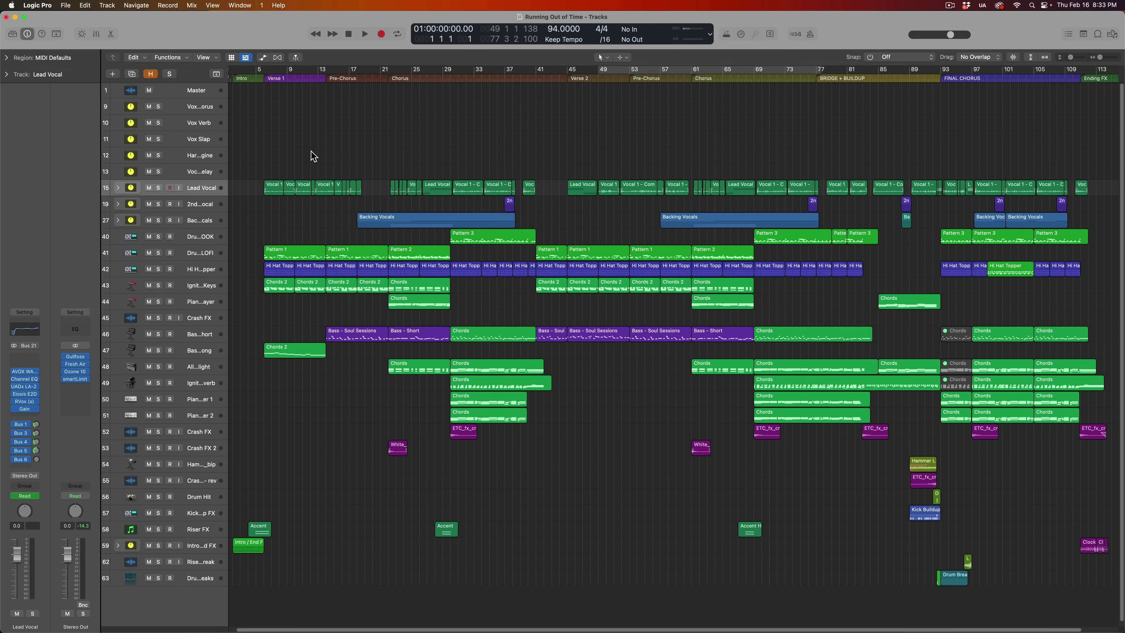
Group the tracks from Vox Chorus through Backing Vocals into a summing stack named VOCALS and collapse it
{"action": "left_click", "coordinate": [202, 221]}
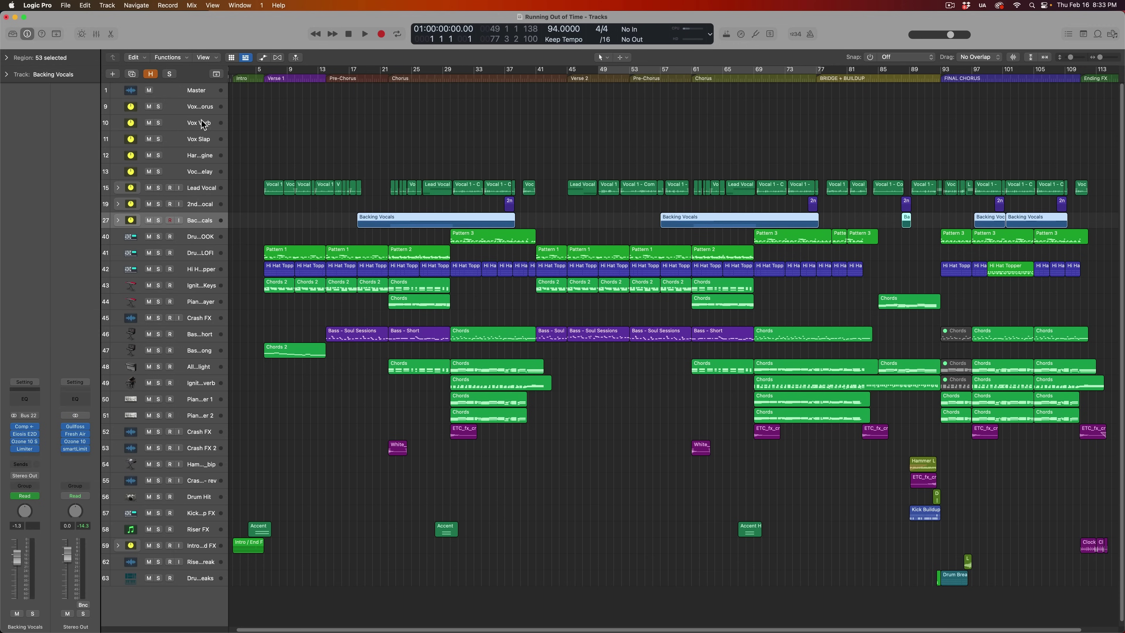
{"action": "left_click", "coordinate": [200, 108], "text": "shift"}
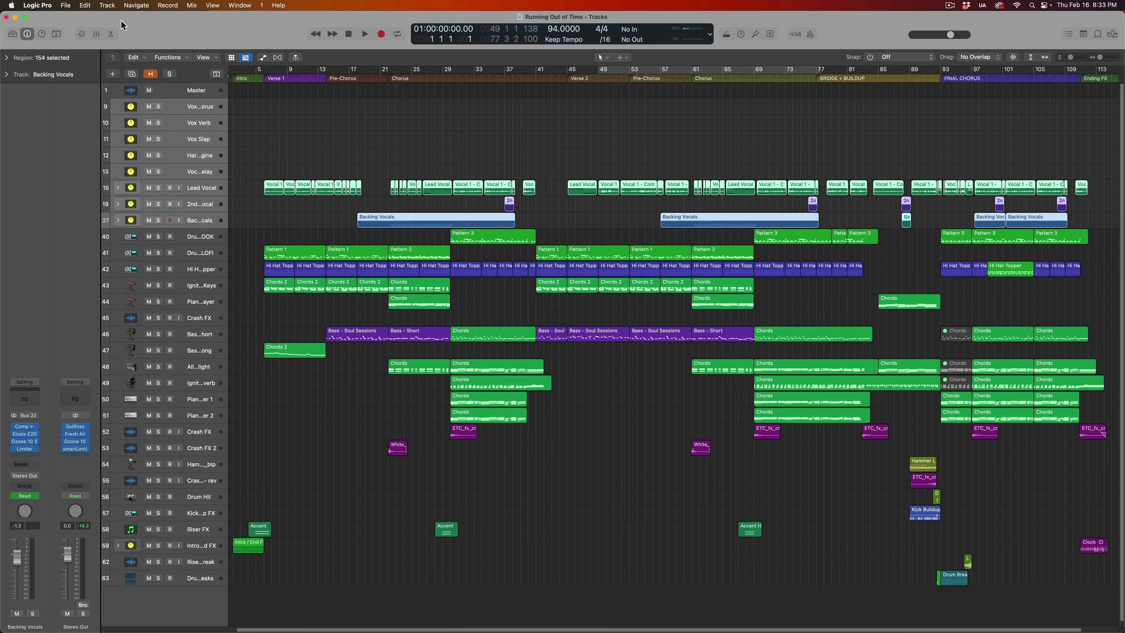
{"action": "left_click", "coordinate": [109, 6]}
{"action": "left_click", "coordinate": [149, 117]}
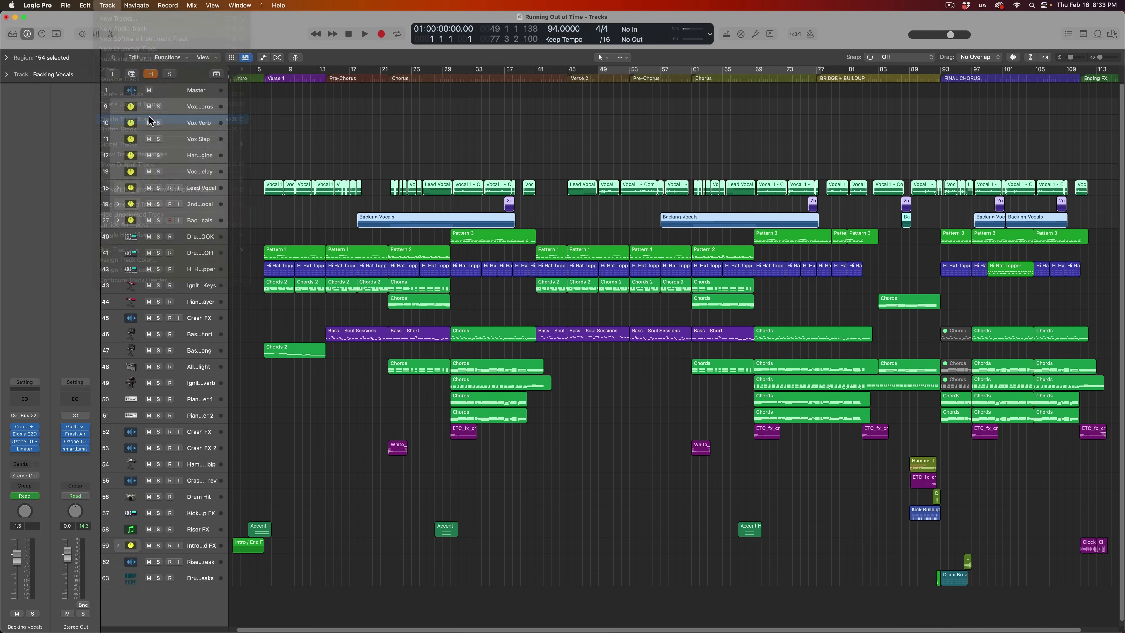
{"action": "key", "text": "Return"}
{"action": "type", "text": "VOCALS"}
{"action": "key", "text": "Return"}
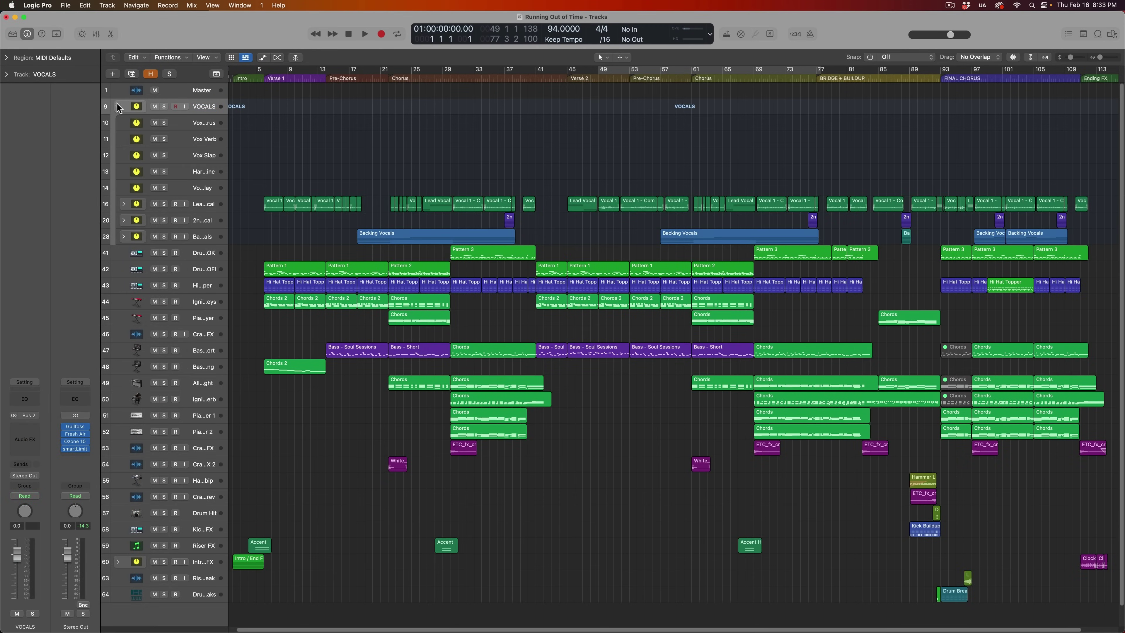
{"action": "left_click", "coordinate": [119, 106]}
Group all tracks from Drums - HOOK through the last track into a summing stack named INSTRUMENTAL
{"action": "left_click", "coordinate": [198, 122]}
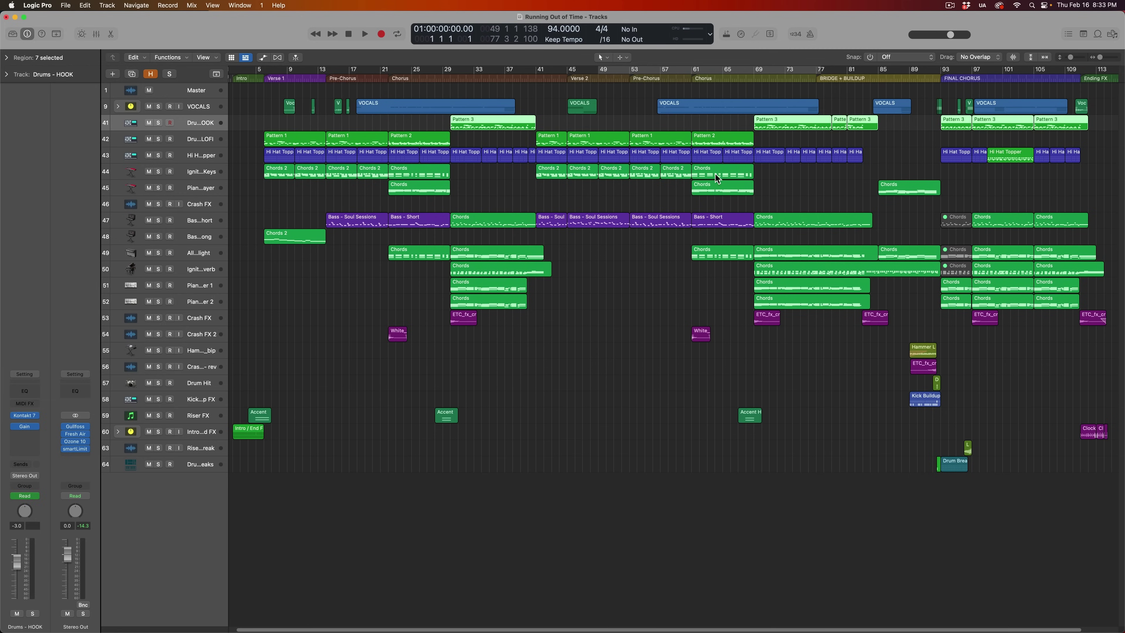
{"action": "key", "text": "super+a"}
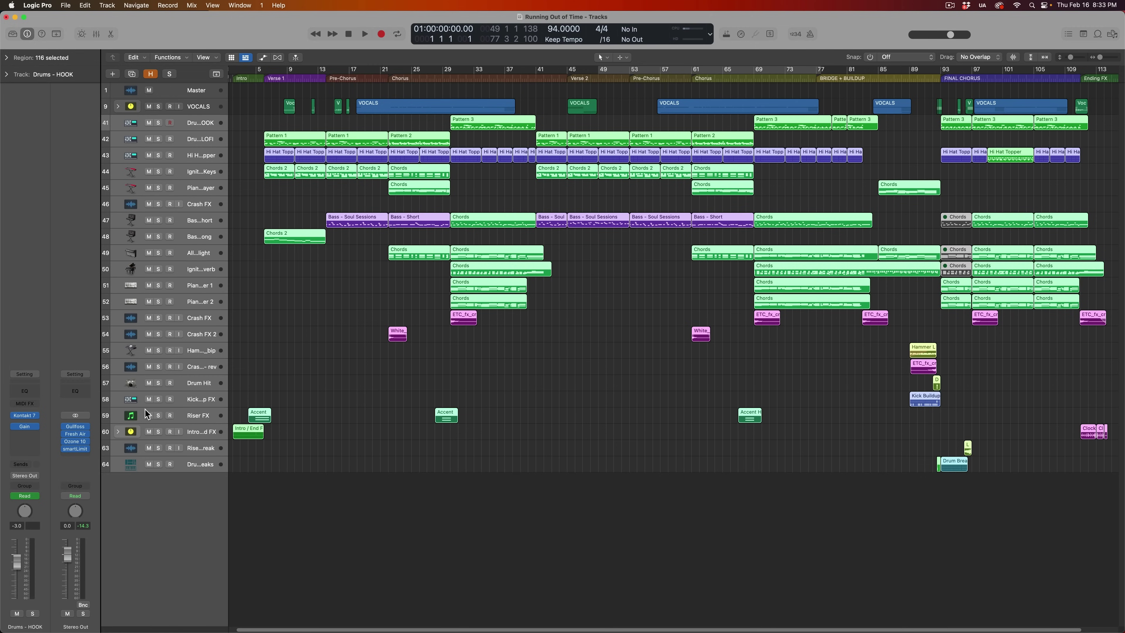
{"action": "left_click", "coordinate": [109, 5]}
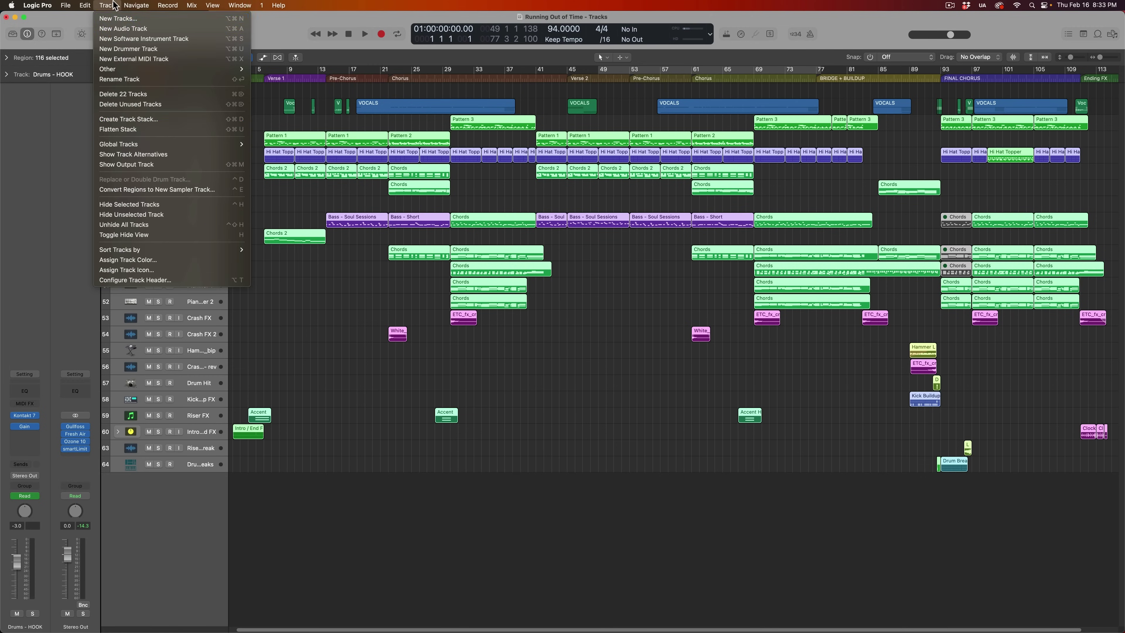
{"action": "left_click", "coordinate": [151, 119]}
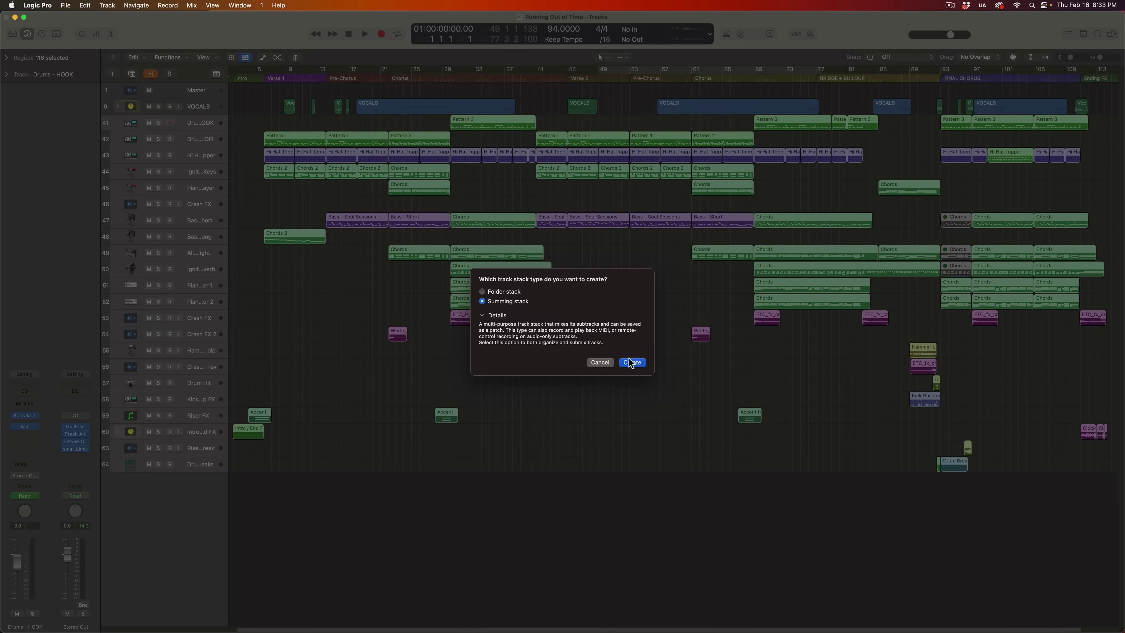
{"action": "left_click", "coordinate": [632, 362]}
{"action": "double_click", "coordinate": [201, 125]}
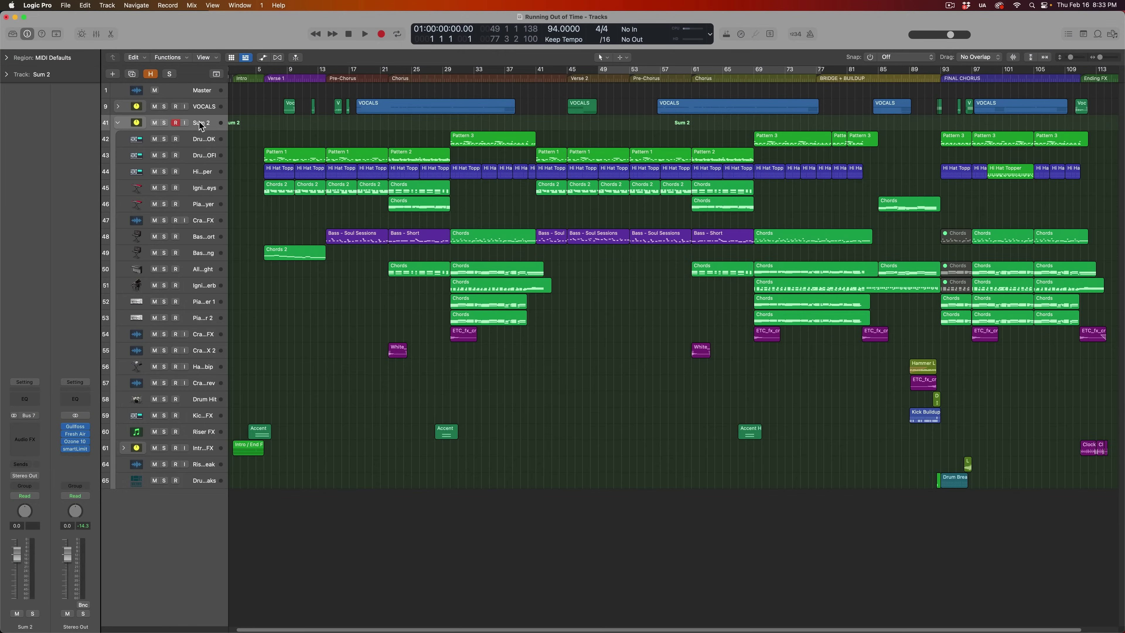
{"action": "type", "text": "INSTRUMENTA"}
{"action": "type", "text": "L"}
{"action": "key", "text": "Return"}
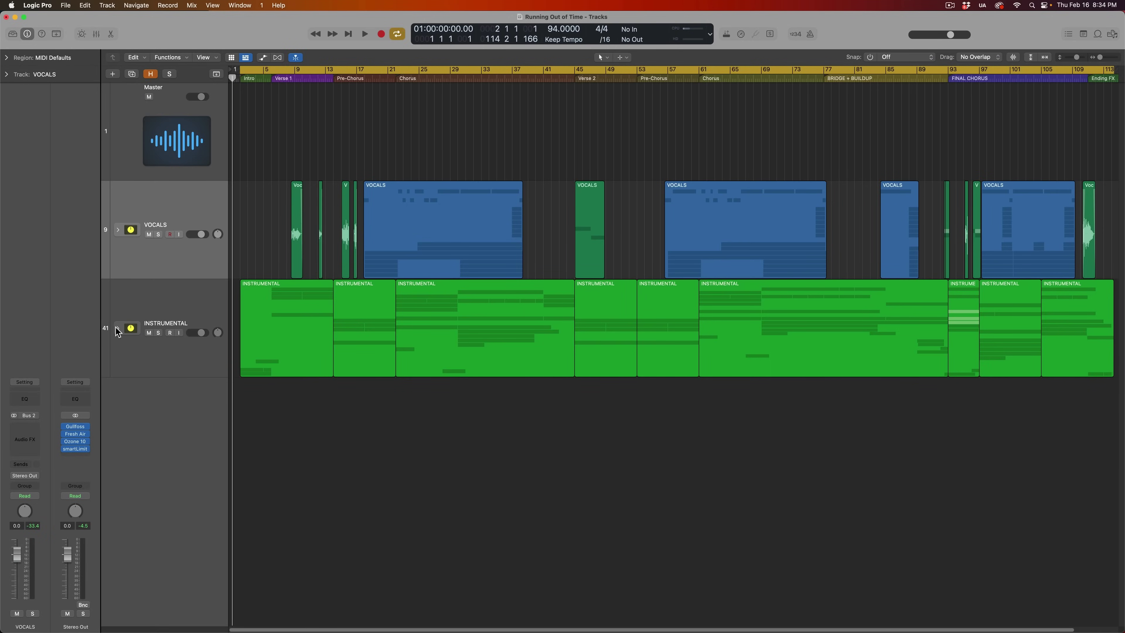
Check the contents of the INSTRUMENTAL and VOCALS stacks, leaving both collapsed
{"action": "left_click", "coordinate": [120, 328]}
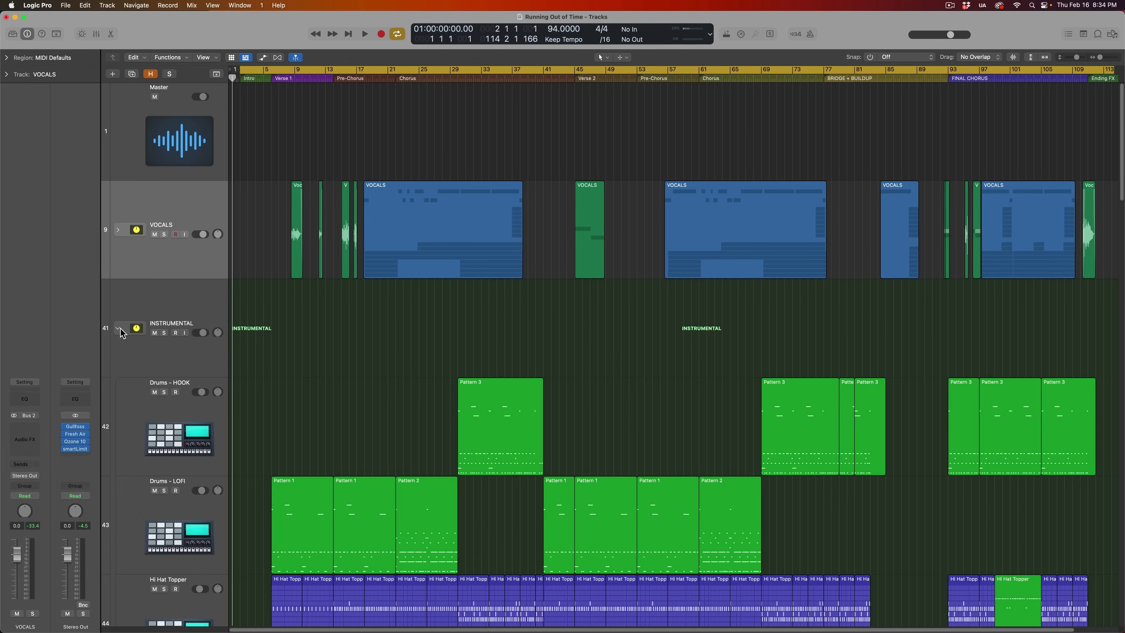
{"action": "left_click", "coordinate": [119, 329]}
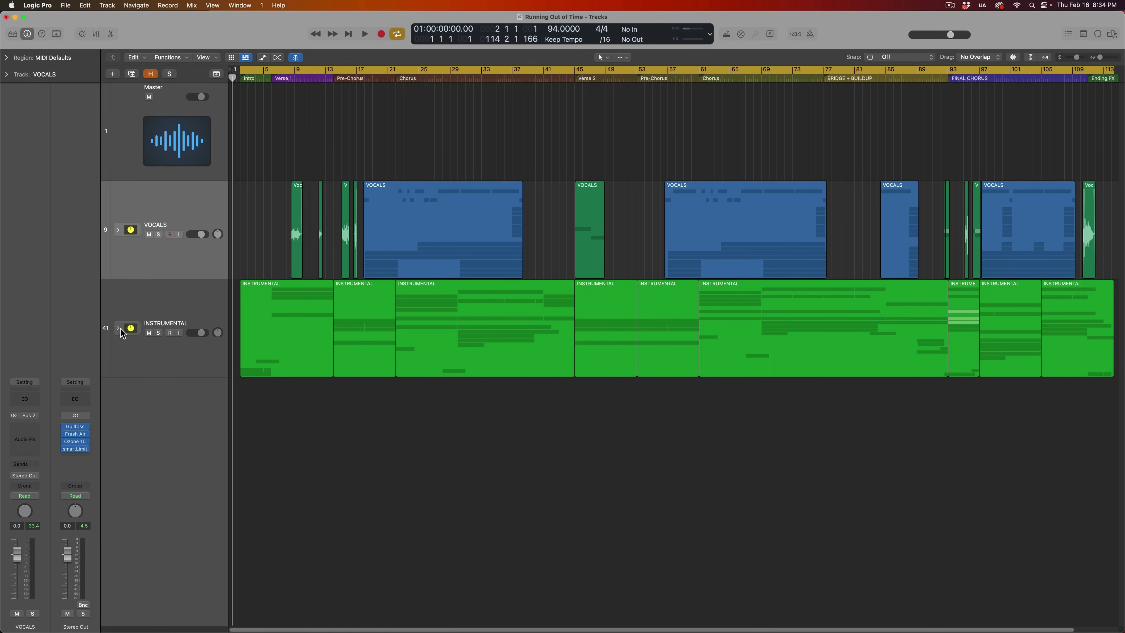
{"action": "left_click", "coordinate": [118, 230]}
{"action": "left_click", "coordinate": [118, 230]}
Mute the VOCALS stack and bounce the remaining tracks into the Stems folder as INSTRUMENTAL
{"action": "left_click", "coordinate": [150, 234]}
{"action": "key", "text": "super+b"}
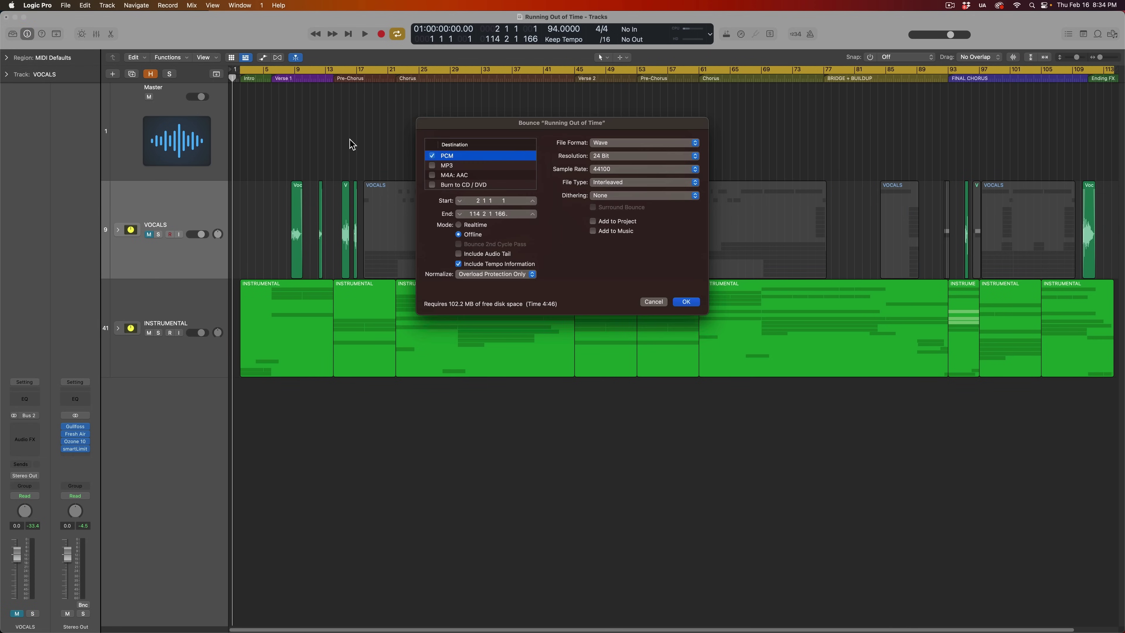
{"action": "key", "text": "Return"}
{"action": "type", "text": "INSTRU"}
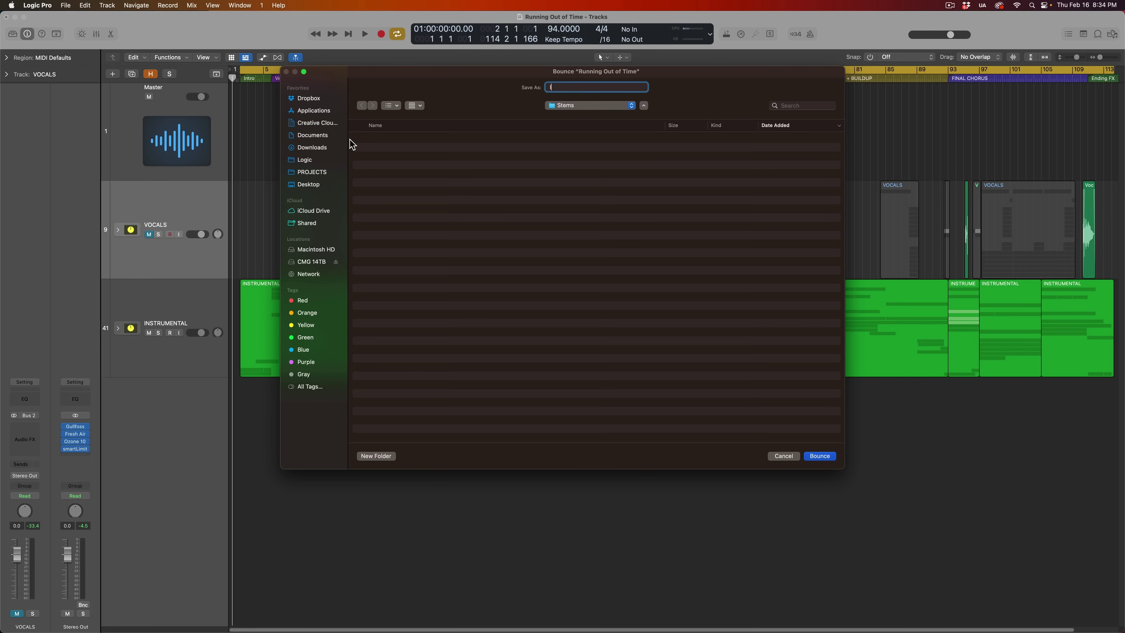
{"action": "type", "text": "MENTAL"}
{"action": "key", "text": "Return"}
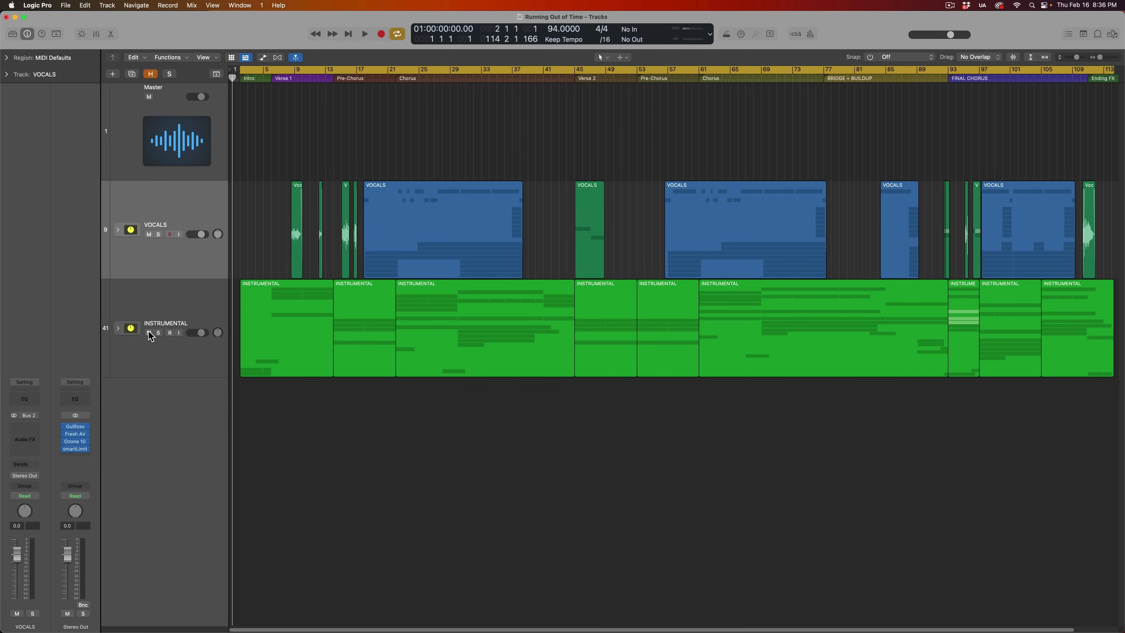
Mute the INSTRUMENTAL stack and bounce the VOCALS stack into the Stems folder as ALL VOCALS
{"action": "left_click", "coordinate": [149, 333]}
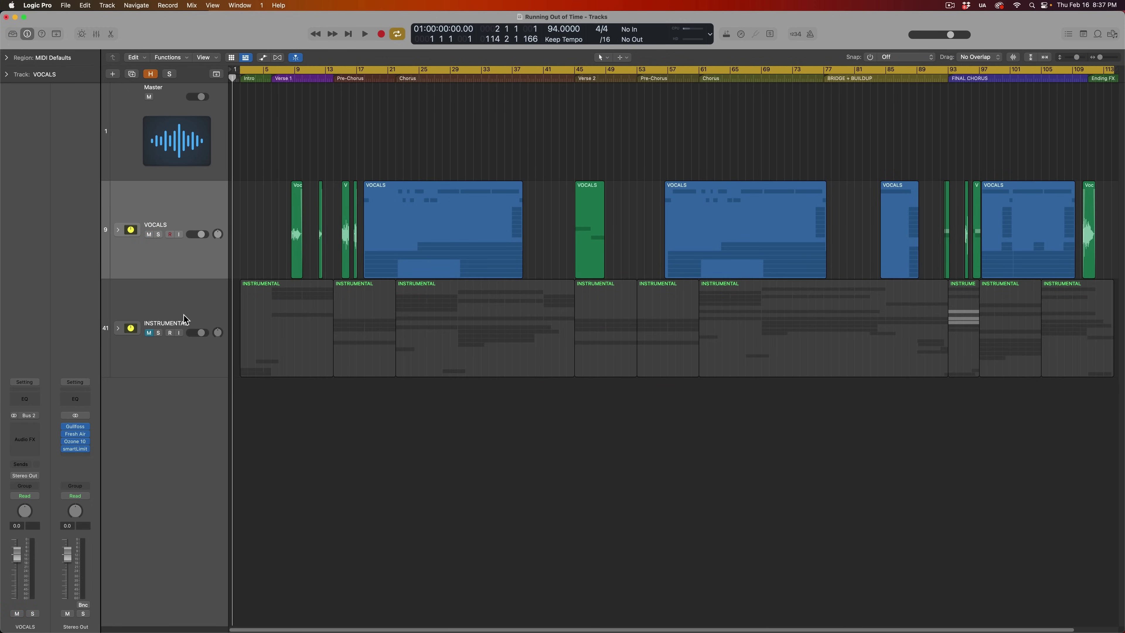
{"action": "left_click", "coordinate": [180, 207]}
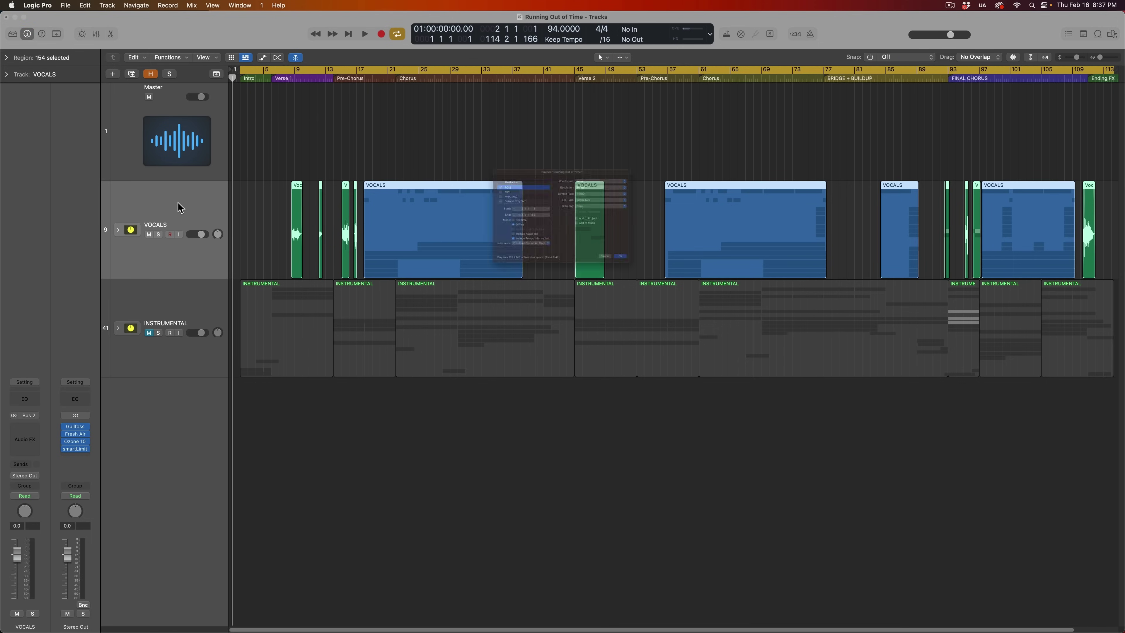
{"action": "key", "text": "super+b"}
{"action": "key", "text": "Return"}
{"action": "type", "text": "ALL VOCALS"}
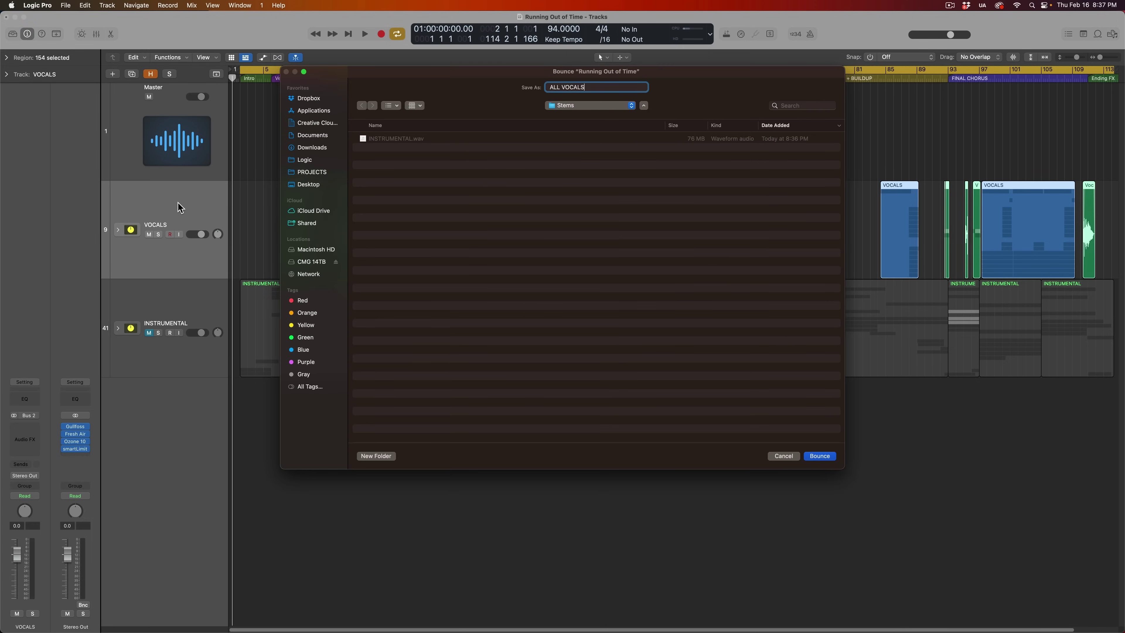
{"action": "key", "text": "Return"}
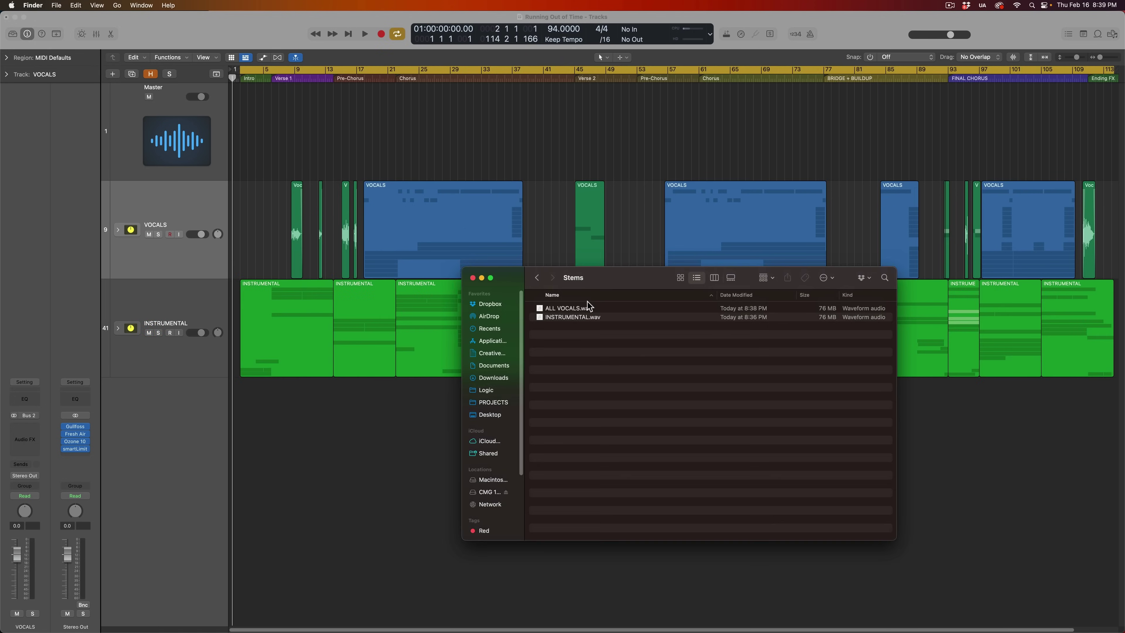
Preview ALL VOCALS.wav from the Stems folder in Finder, listening from around its middle, and close the preview
{"action": "left_click", "coordinate": [589, 307]}
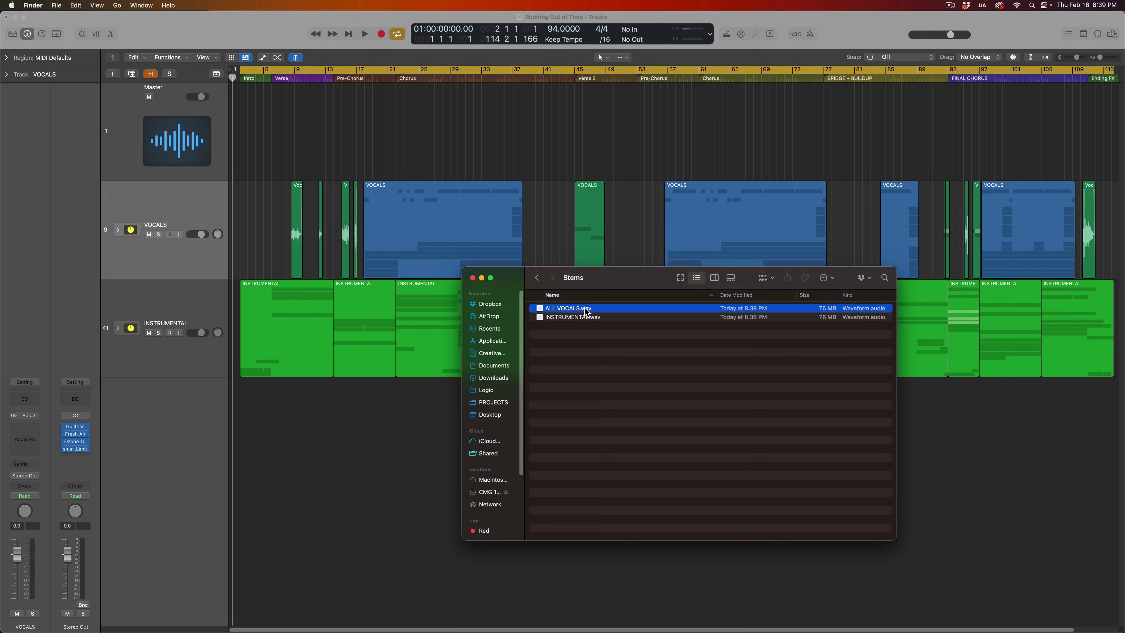
{"action": "left_click_drag", "start_coordinate": [895, 529], "coordinate": [862, 484]}
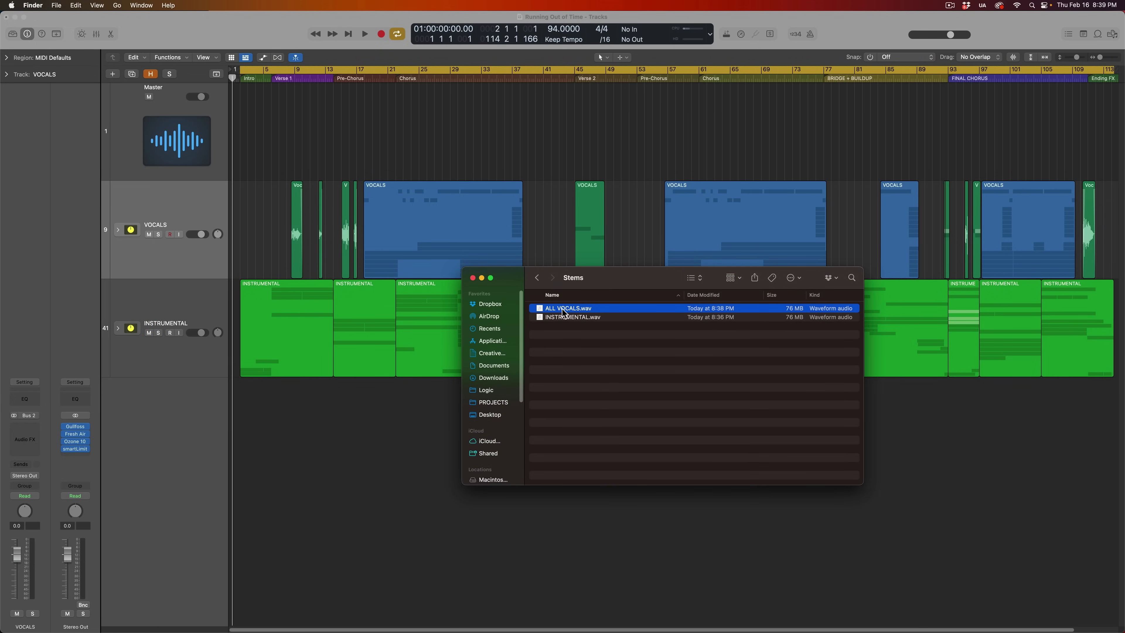
{"action": "key", "text": "space"}
{"action": "left_click", "coordinate": [597, 421]}
{"action": "left_click_drag", "start_coordinate": [596, 420], "coordinate": [588, 421]}
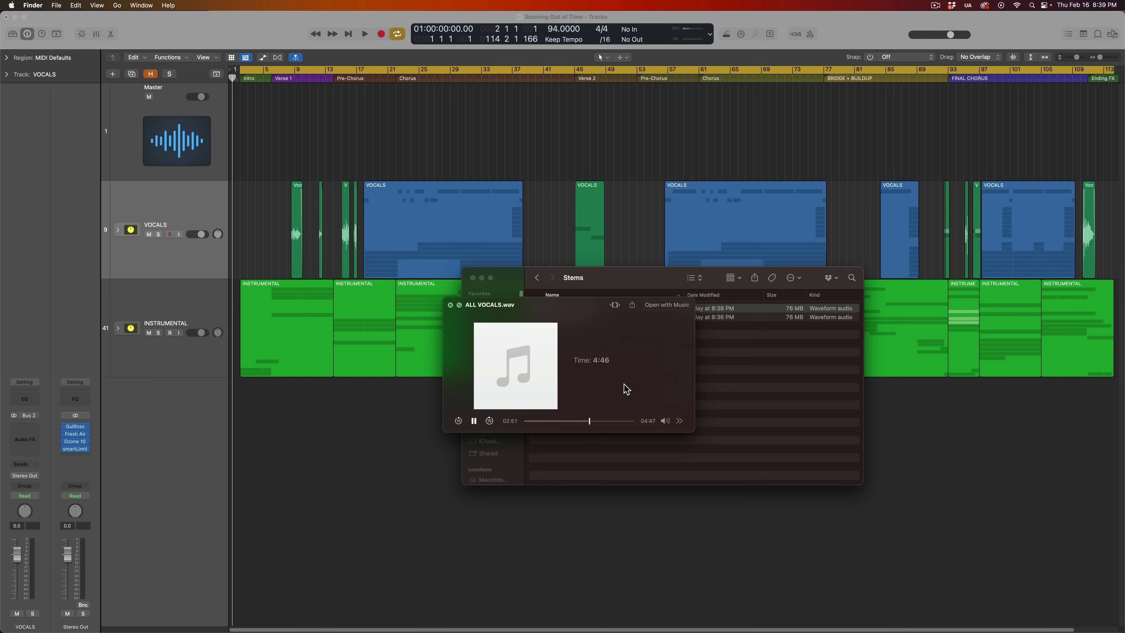
{"action": "key", "text": "space"}
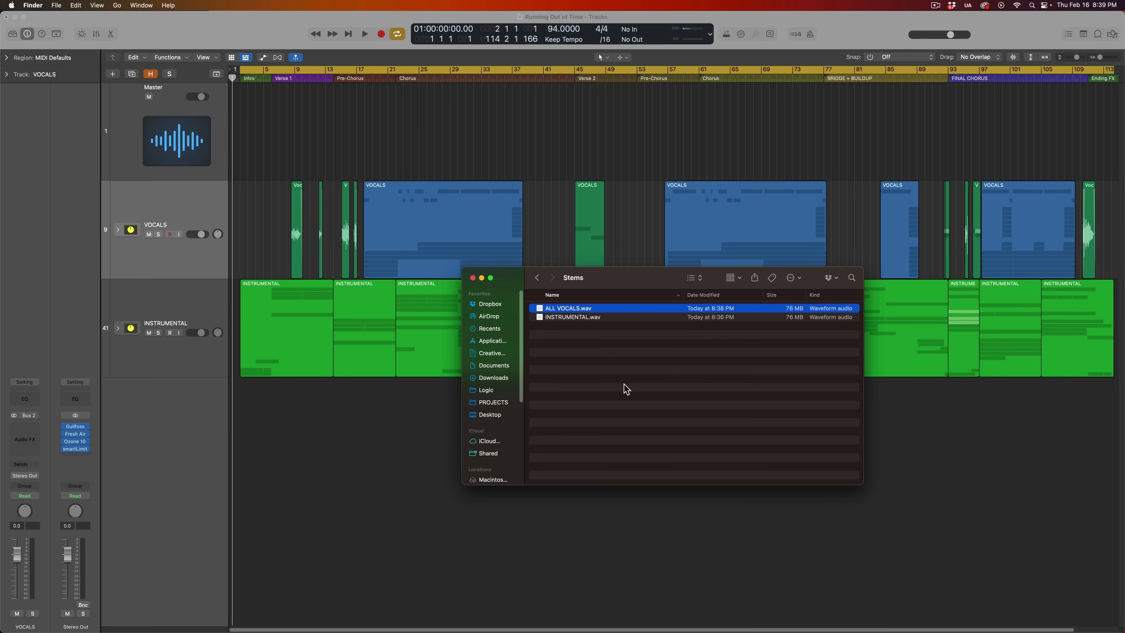
Preview INSTRUMENTAL.wav at several points in the song, close the preview and move the Stems window clear of the tracks
{"action": "key", "text": "Down"}
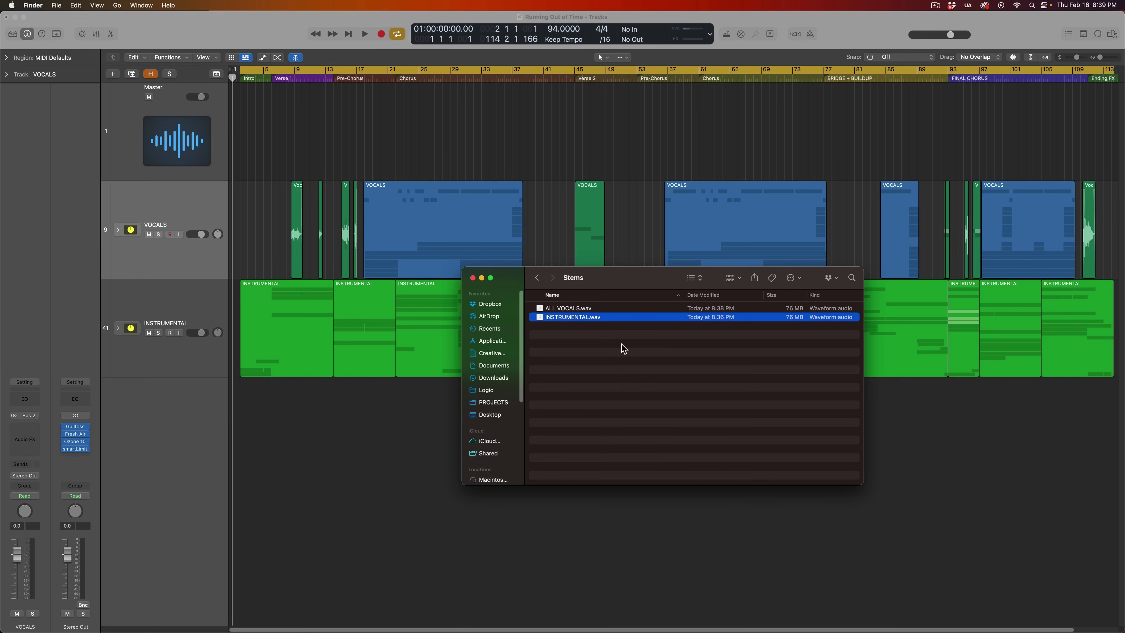
{"action": "key", "text": "space"}
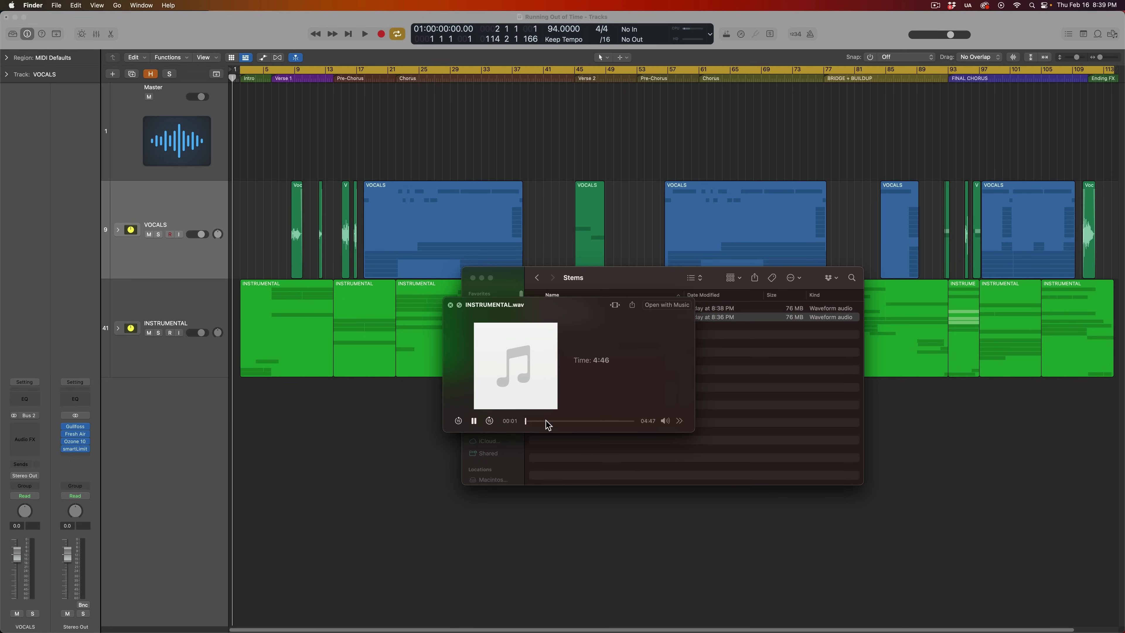
{"action": "left_click", "coordinate": [546, 421]}
{"action": "left_click", "coordinate": [569, 421]}
{"action": "left_click", "coordinate": [619, 421]}
{"action": "key", "text": "space"}
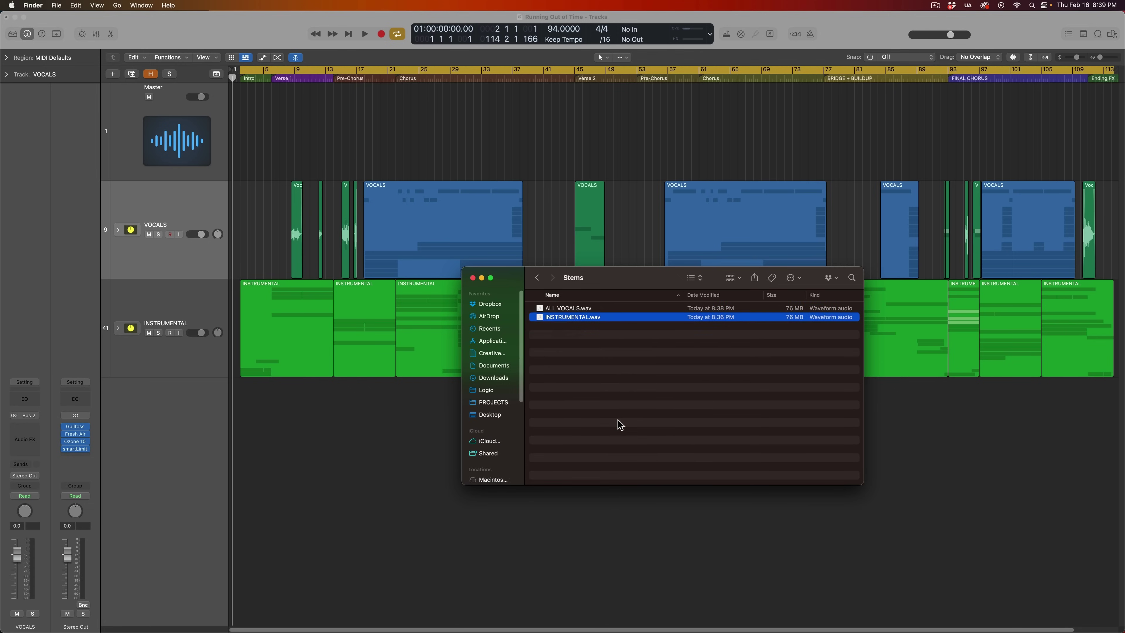
{"action": "left_click_drag", "start_coordinate": [534, 282], "coordinate": [636, 388]}
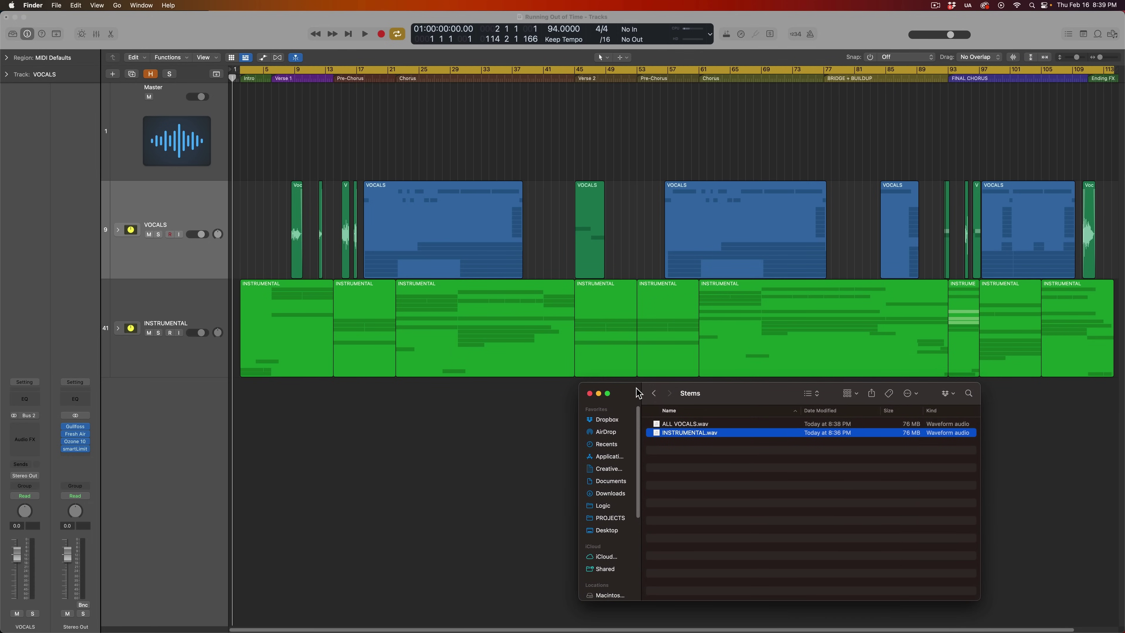